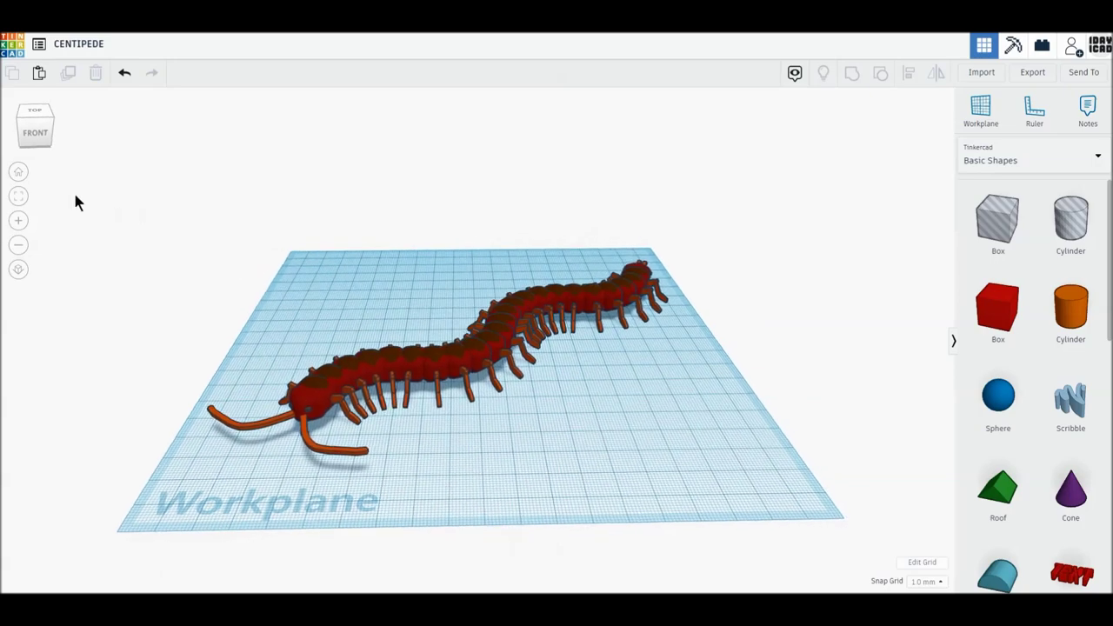
Reset to the home view and drop a red box onto the workplane.
left_click(19, 173)
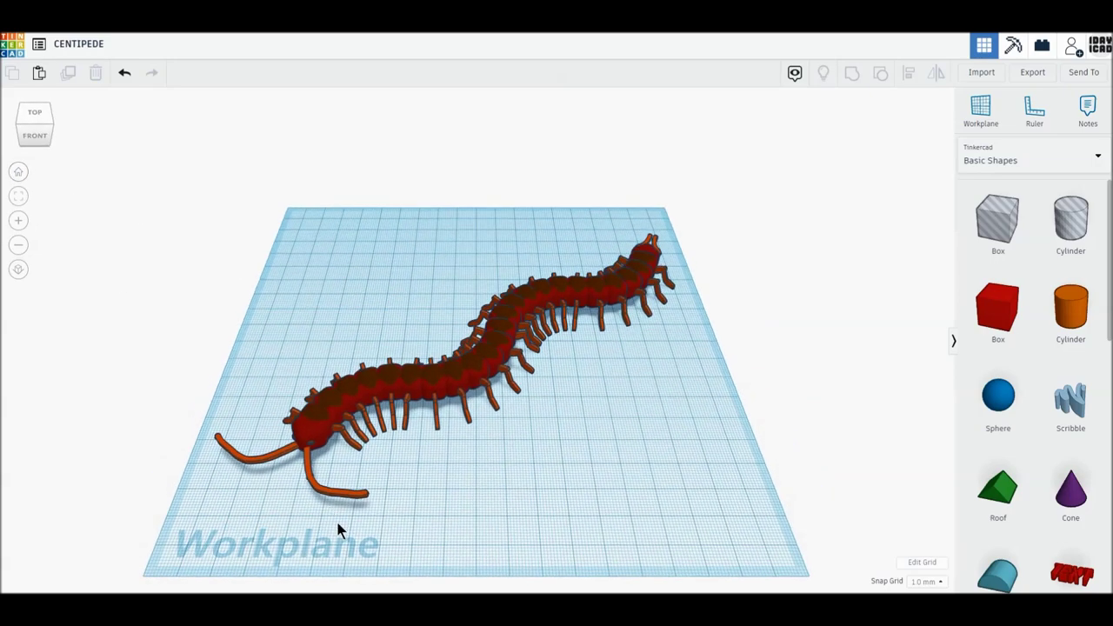
scroll(346, 533, "up", 1)
scroll(426, 534, "up", 1)
scroll(457, 542, "up", 1)
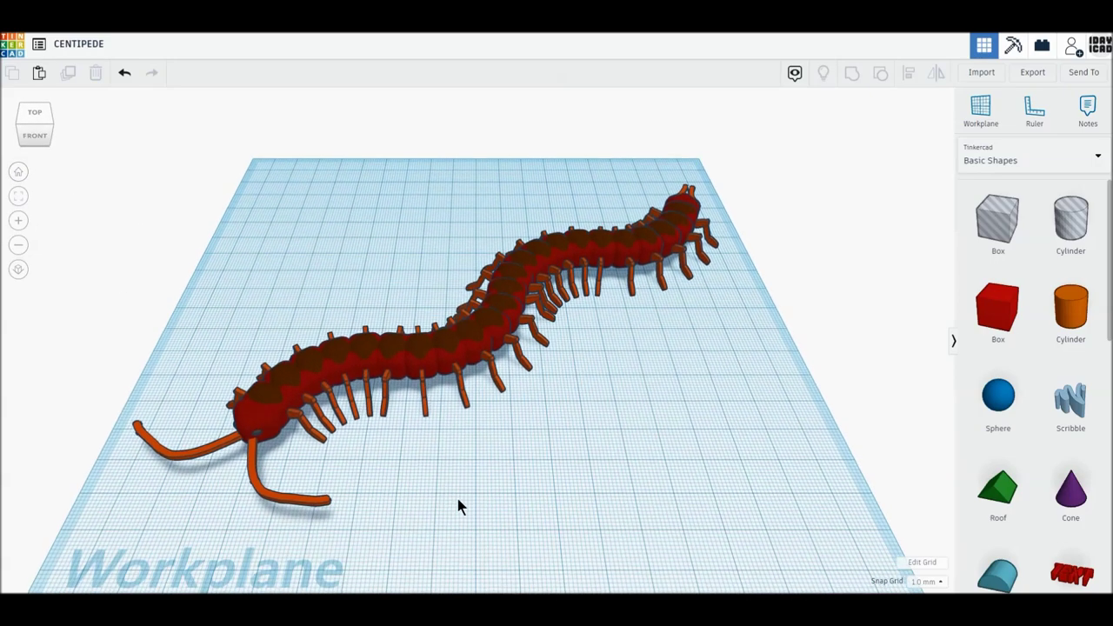
scroll(457, 507, "up", 1)
mouse_move(457, 490)
middle_mouse_down()
mouse_move(457, 467)
mouse_move(433, 475)
mouse_move(500, 479)
middle_mouse_up()
scroll(443, 474, "up", 1)
scroll(418, 478, "up", 1)
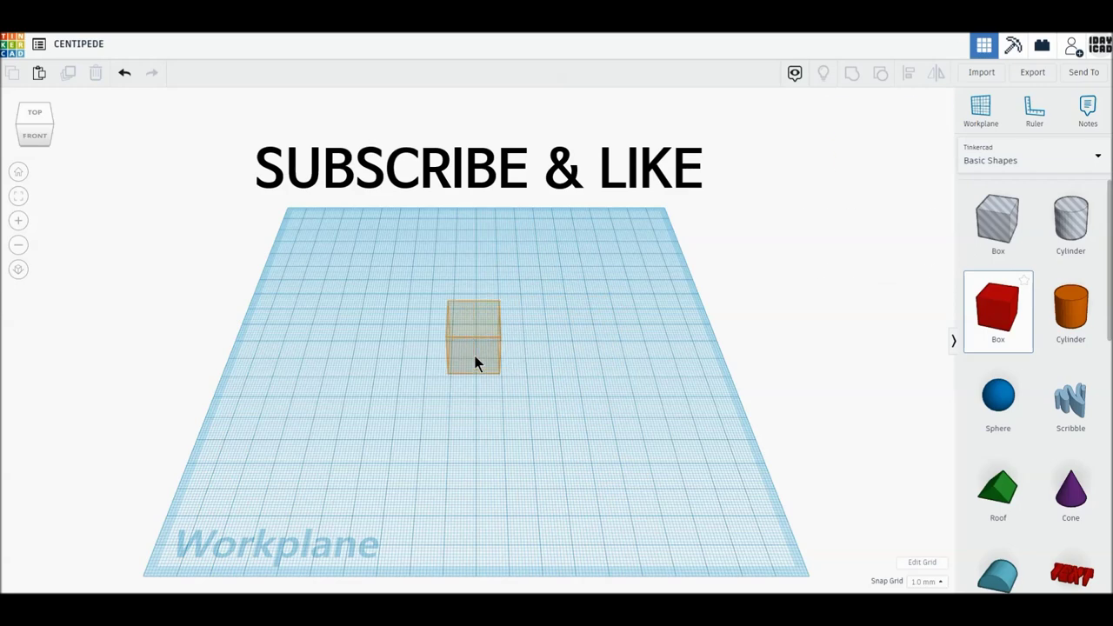
left_click(474, 363)
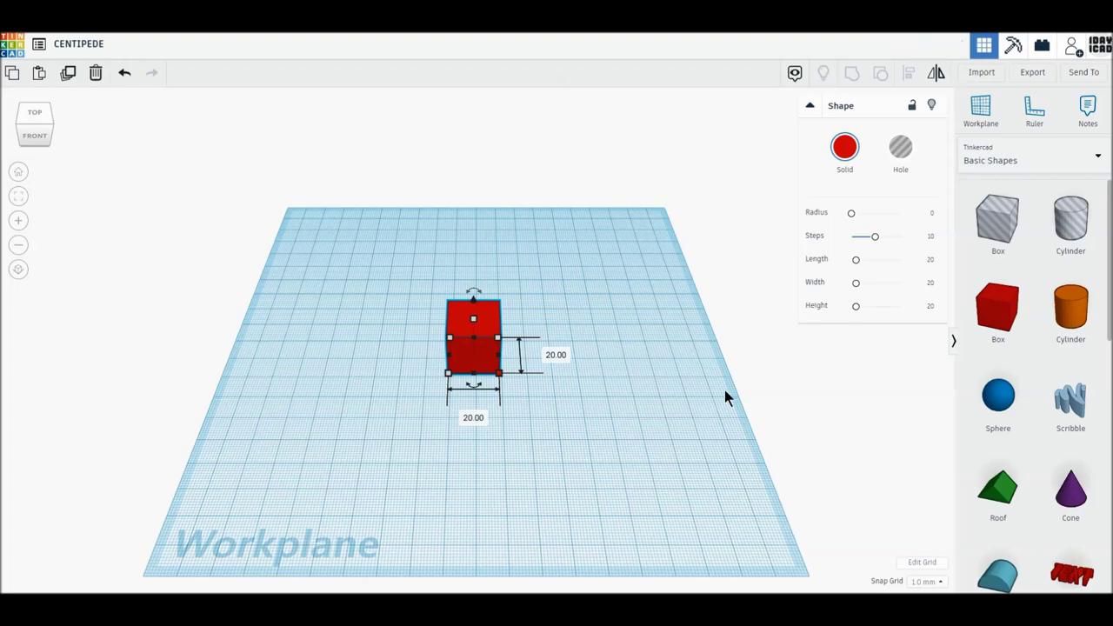
Size the box to width 10, length 12 and height 10.
scroll(463, 388, "up", 2)
scroll(472, 390, "up", 2)
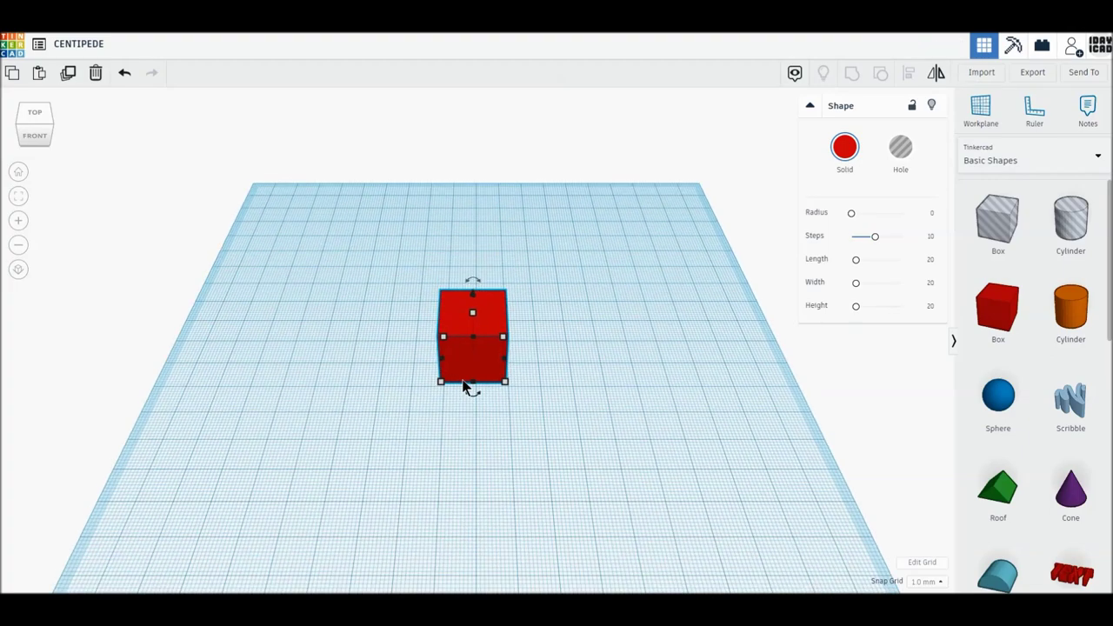
scroll(472, 397, "up", 2)
scroll(496, 398, "up", 2)
left_click(471, 440)
type("10")
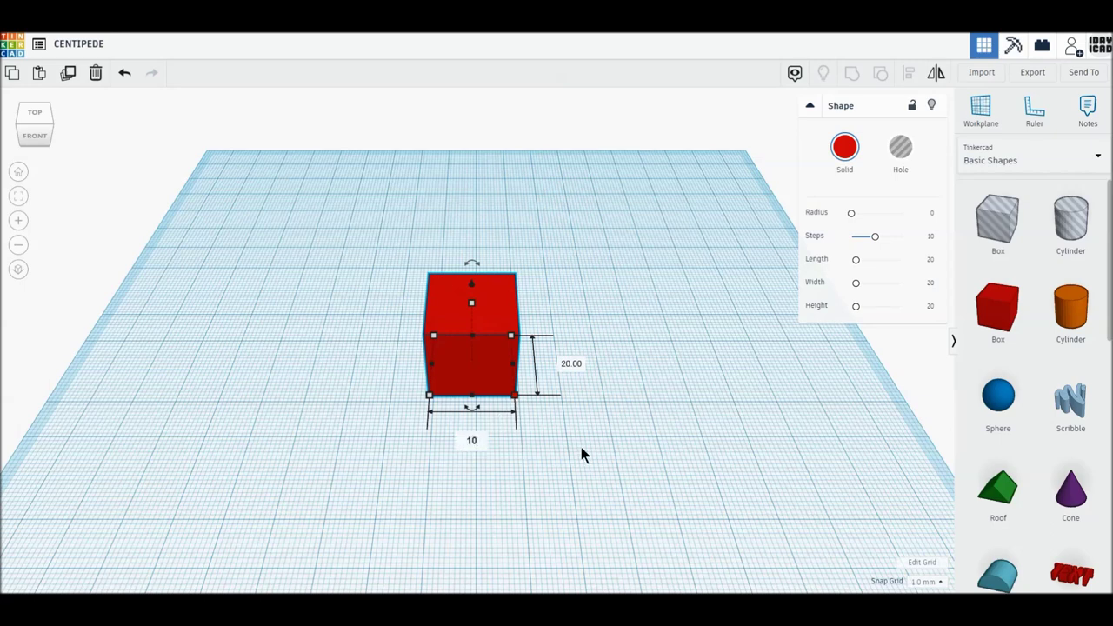
key("Return")
left_click(532, 365)
type("12")
key("Return")
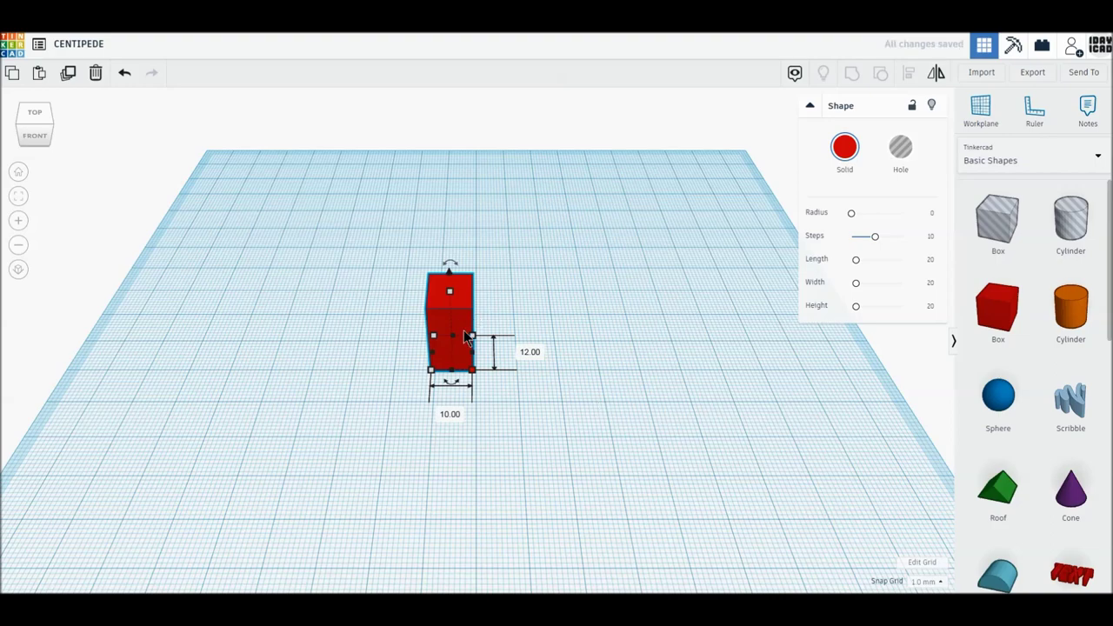
scroll(465, 335, "up", 3)
scroll(464, 330, "up", 2)
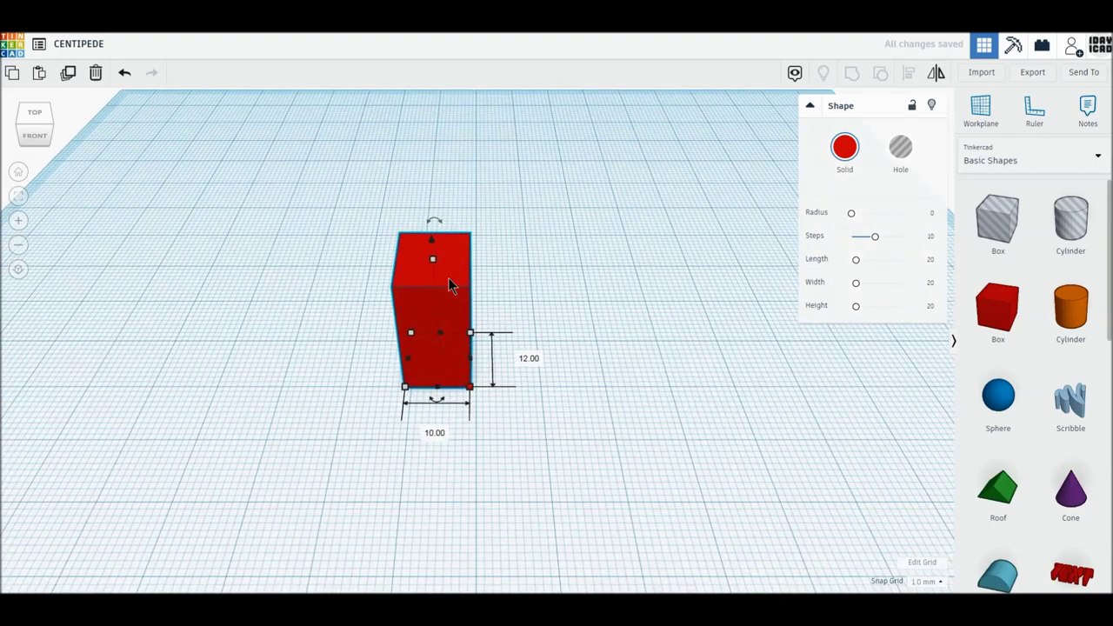
left_click(500, 313)
type("10")
key("Return")
mouse_move(436, 311)
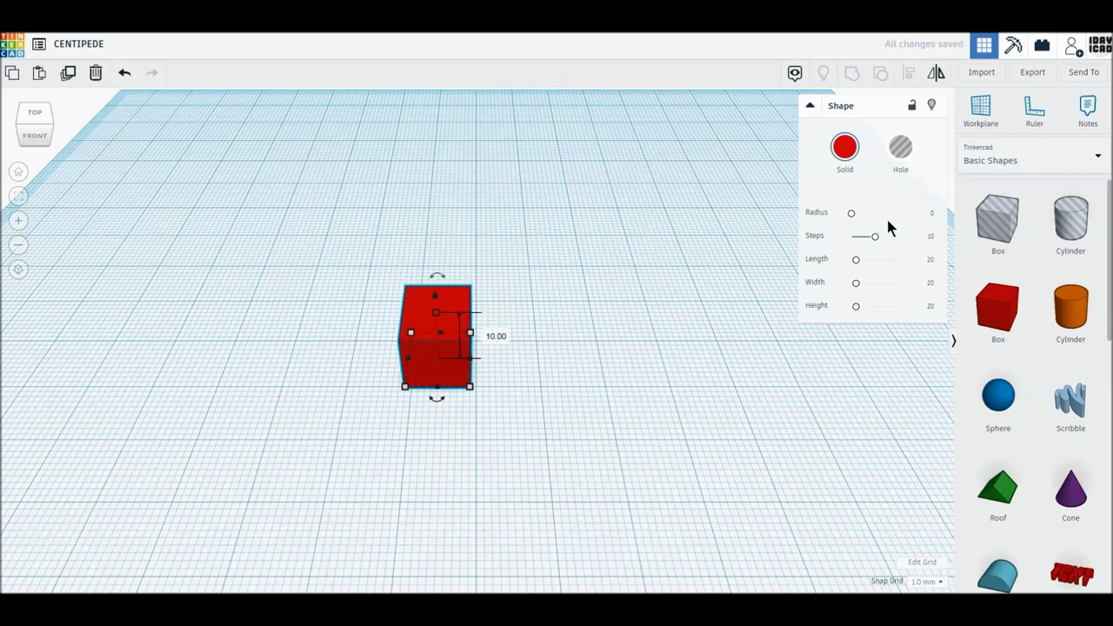
Round the box's edges to radius 6 and nudge it slightly on the workplane.
left_click(932, 218)
type("6")
key("Return")
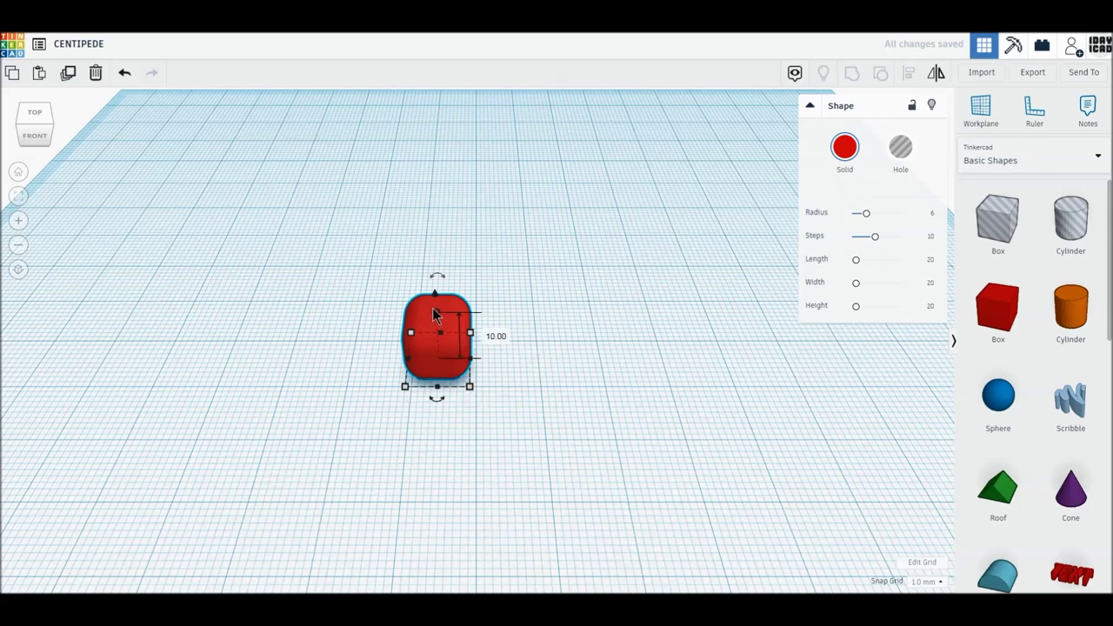
left_click_drag(435, 314, 433, 279)
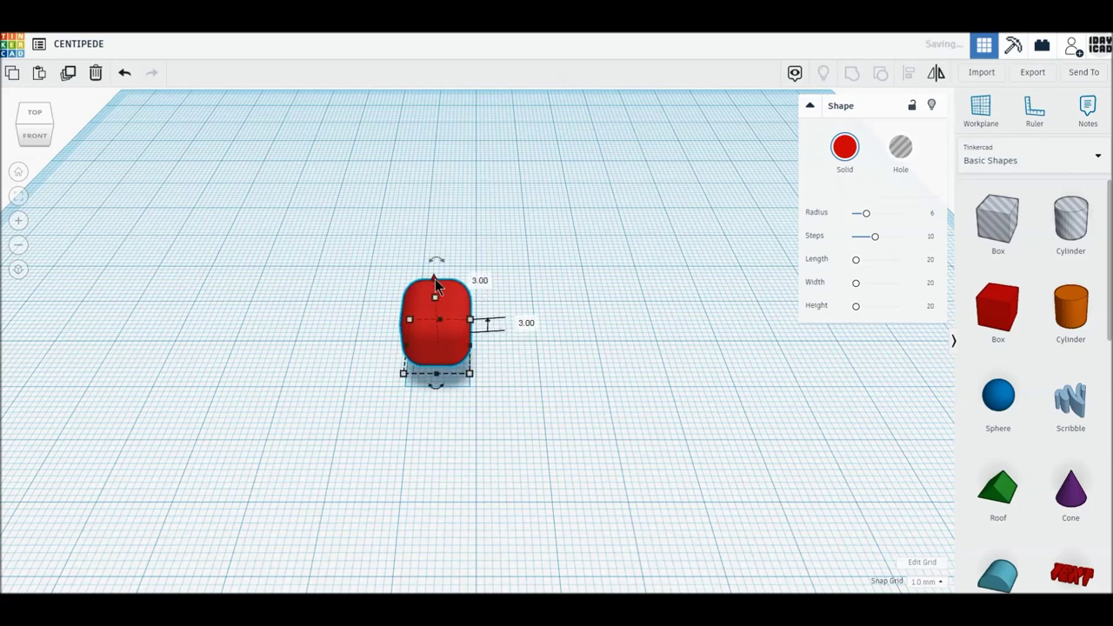
left_click(591, 387)
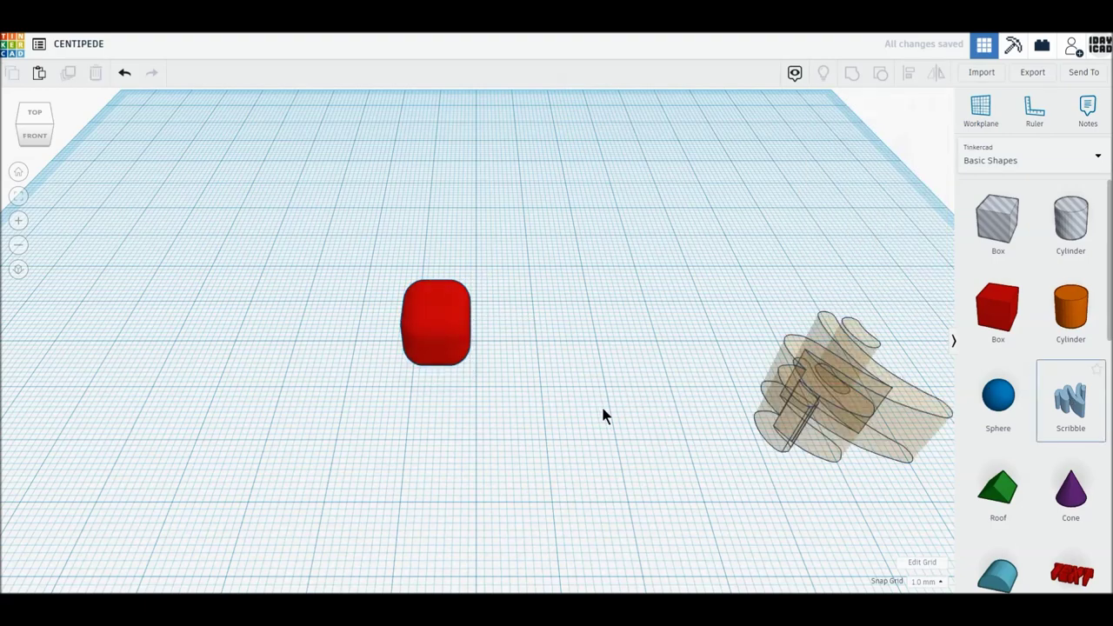
Place a Scribble and draw three connected strokes forming a bent leg, then finish.
left_click(603, 408)
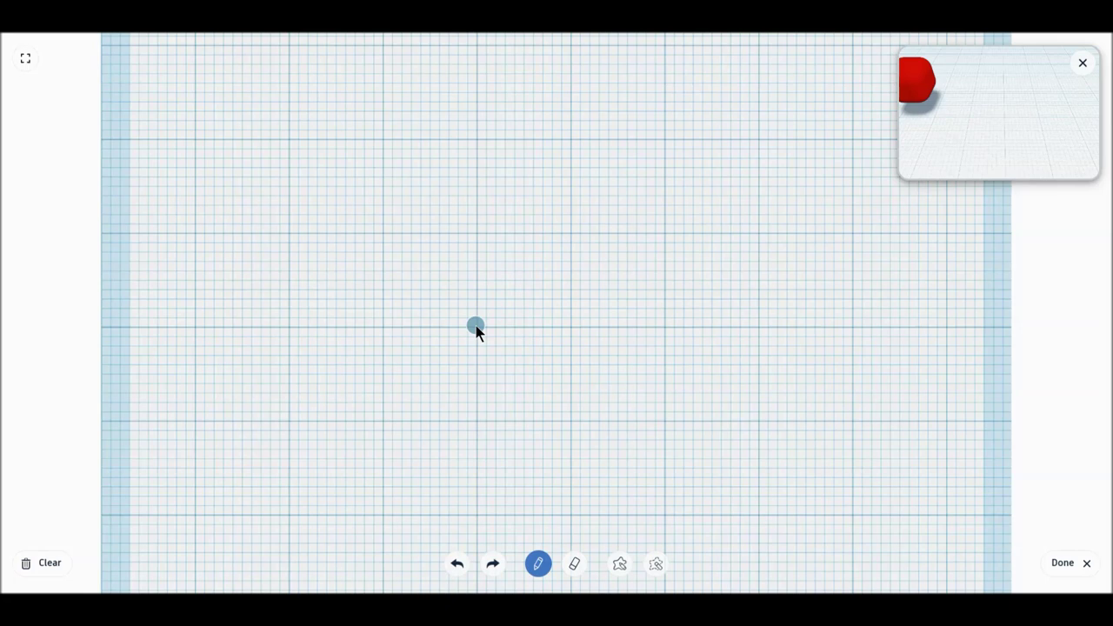
mouse_move(475, 327)
left_mouse_down()
mouse_move(558, 300)
mouse_move(474, 330)
mouse_move(551, 318)
mouse_move(589, 298)
mouse_move(506, 313)
left_mouse_up()
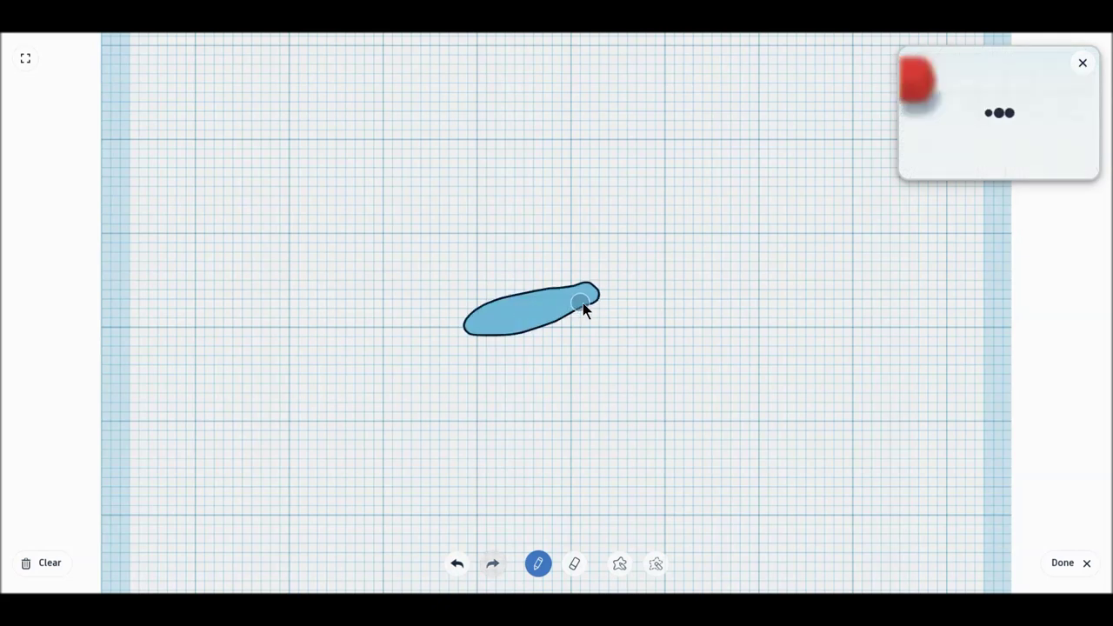
mouse_move(624, 374)
left_mouse_down()
mouse_move(607, 339)
mouse_move(623, 387)
left_mouse_up()
left_click_drag(582, 328, 629, 386)
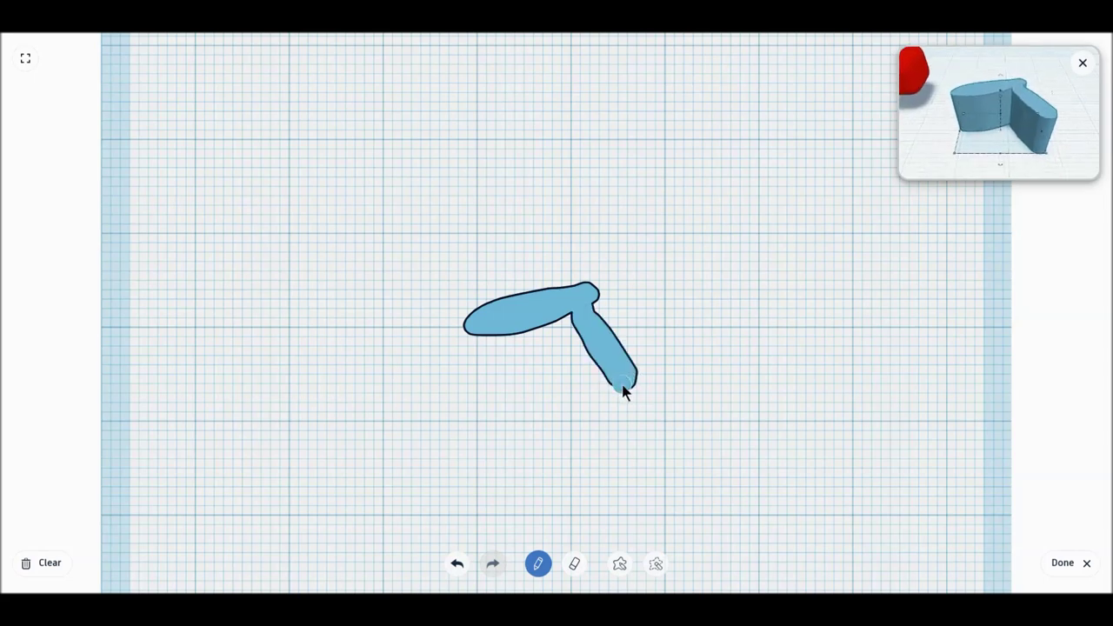
left_click_drag(635, 392, 728, 426)
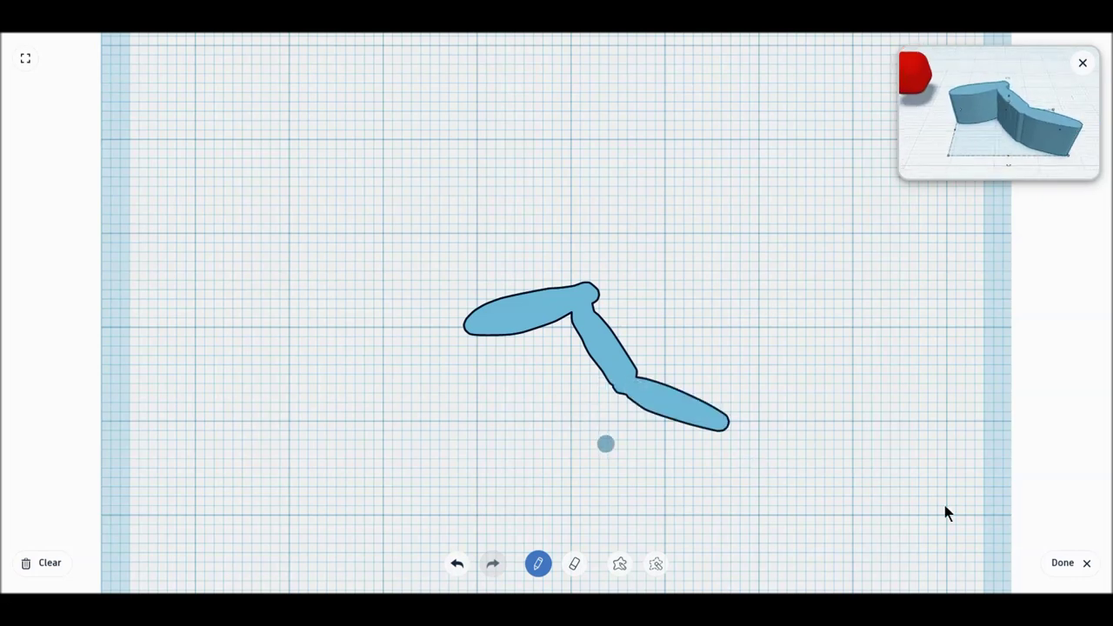
left_click(1060, 563)
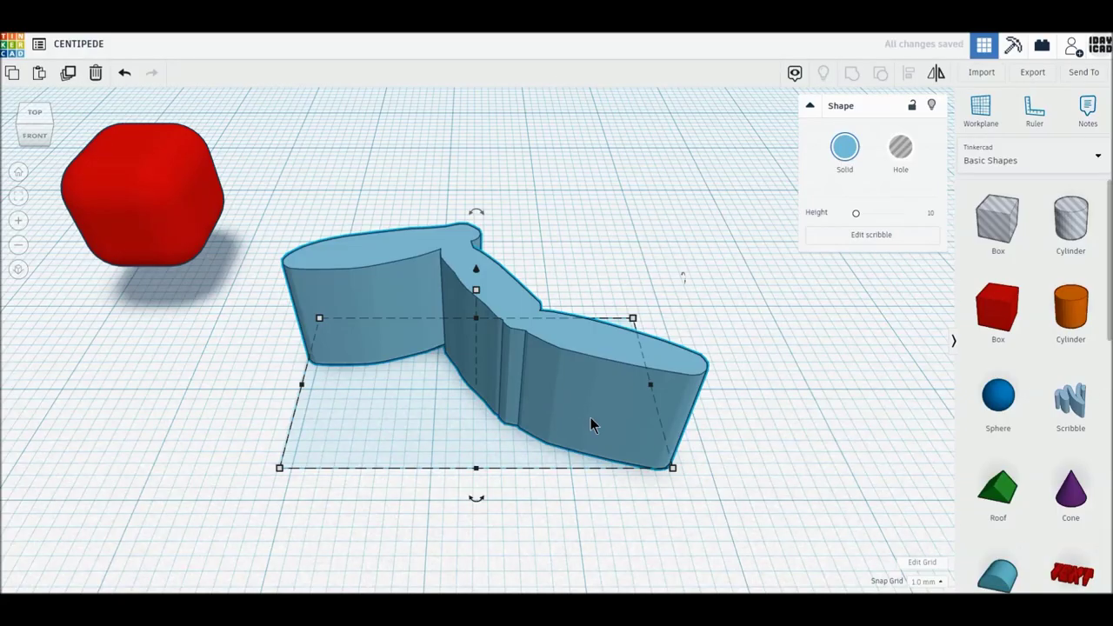
Resize the scribbled leg to height 1 mm, width 15 and length 10.
left_click(536, 340)
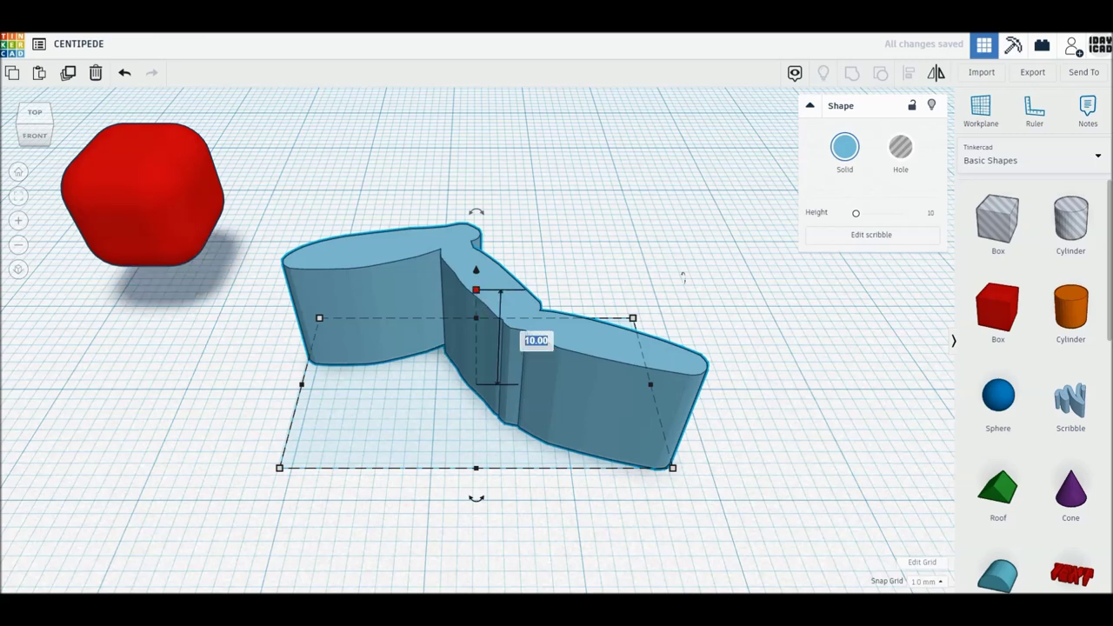
type("1")
key("Return")
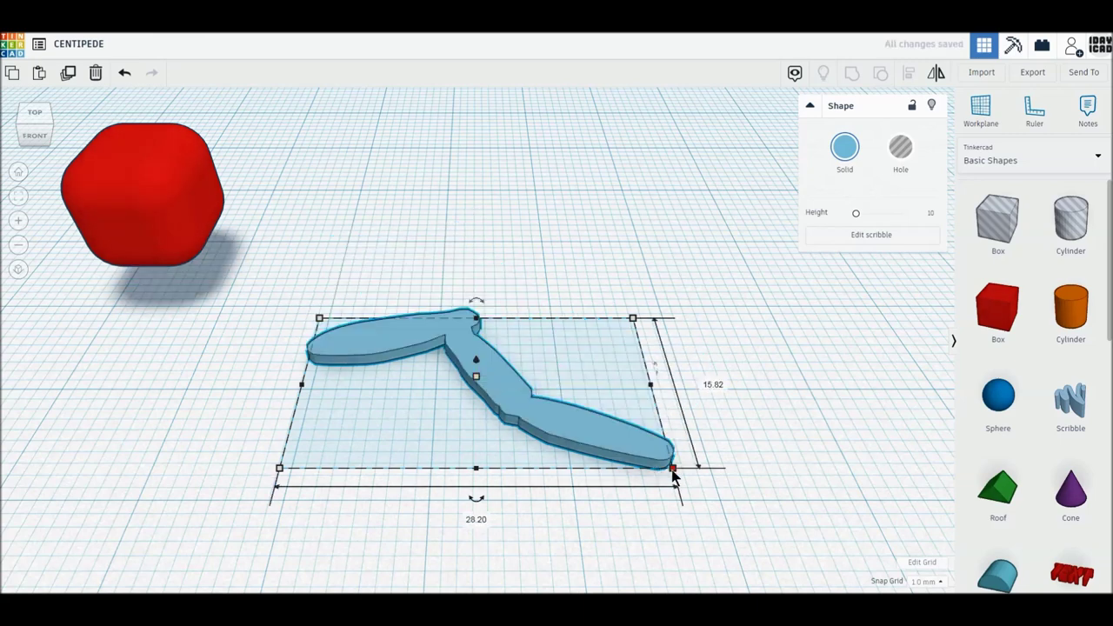
left_click(475, 519)
type("15")
key("Return")
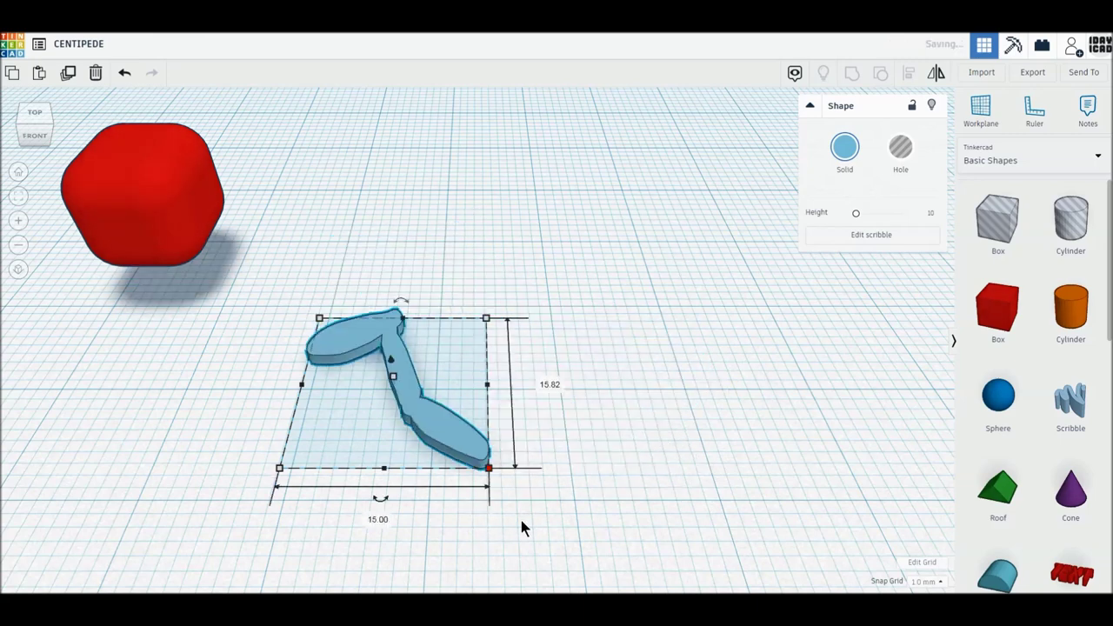
left_click(565, 397)
type("10")
key("Return")
Colour the leg dark orange from the Solid colour presets.
left_click(547, 358)
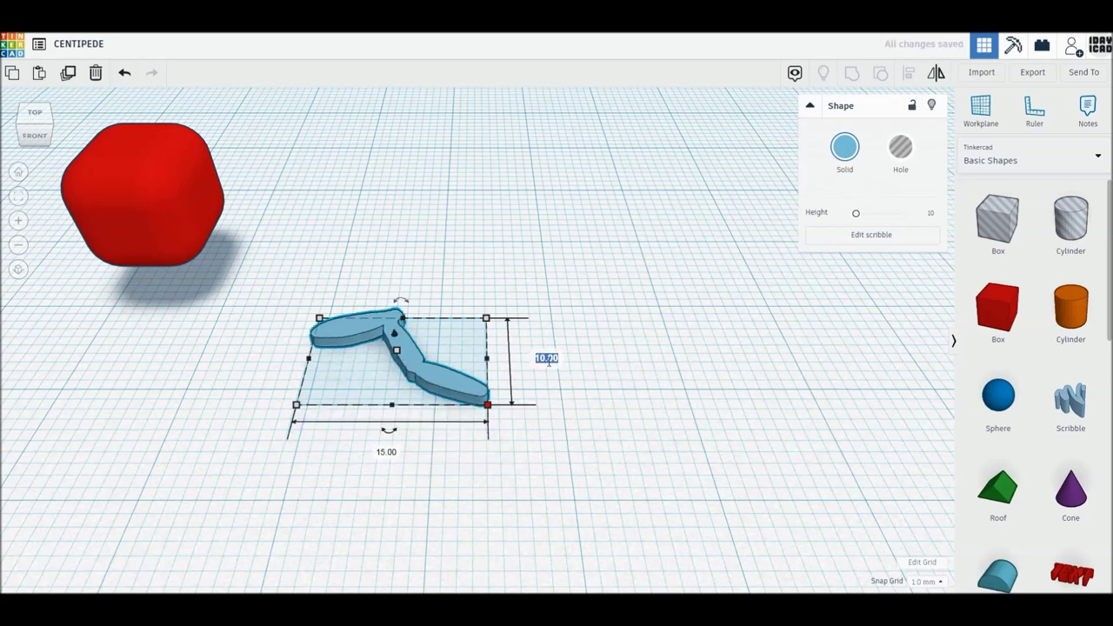
key("Return")
left_click(844, 149)
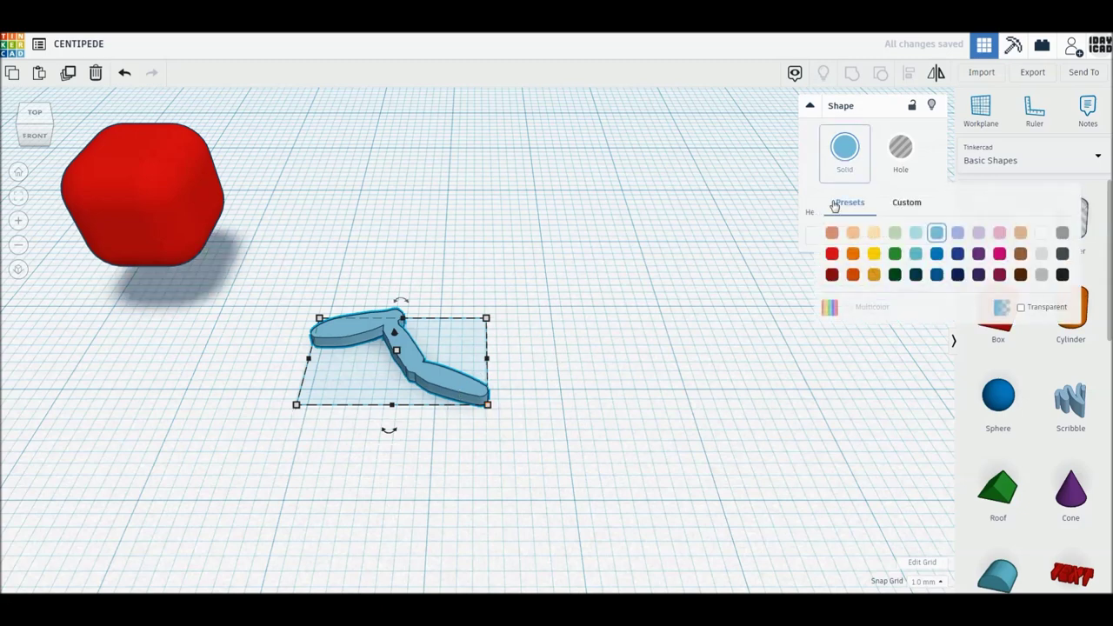
left_click(851, 275)
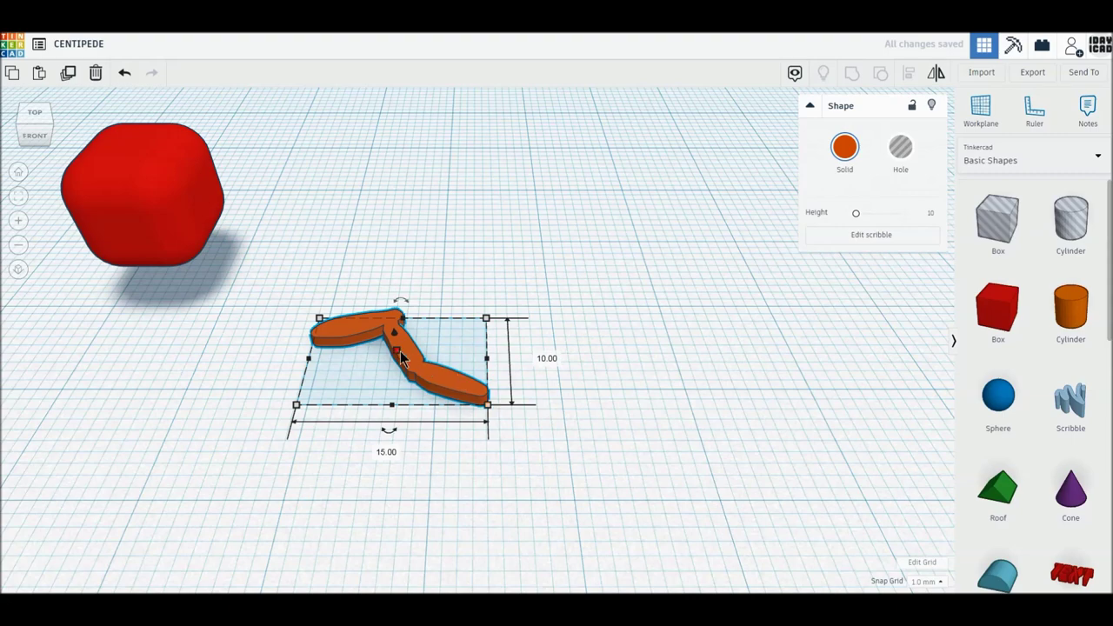
Stand the leg upright with a 90° rotation, set elevation 0, then turn it about 67.5°.
right_click_drag(337, 442, 522, 448)
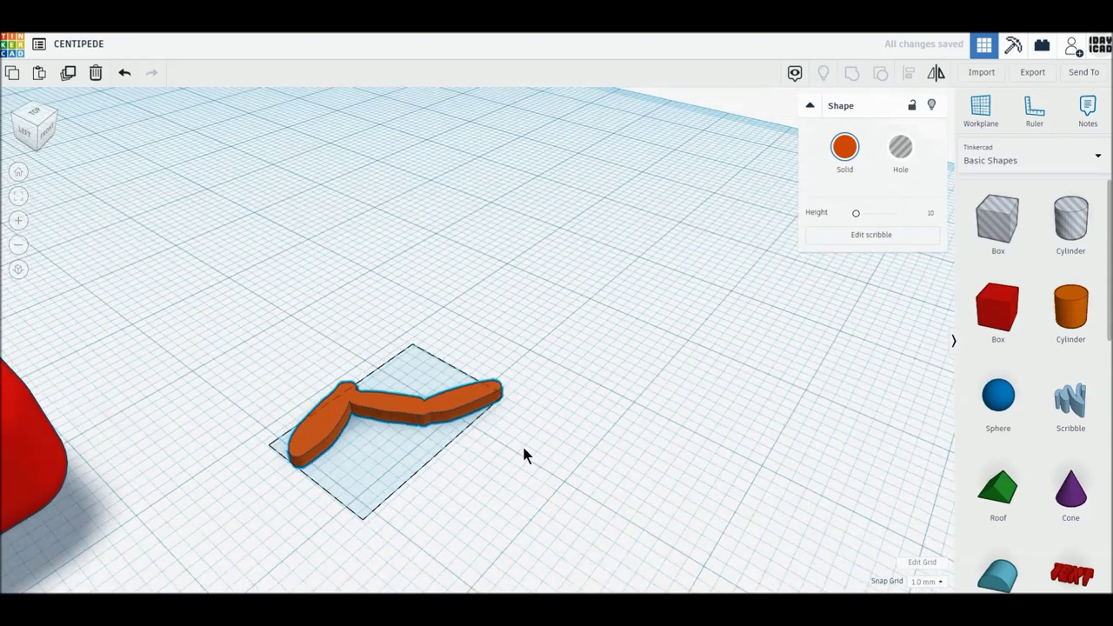
left_click_drag(454, 357, 492, 392)
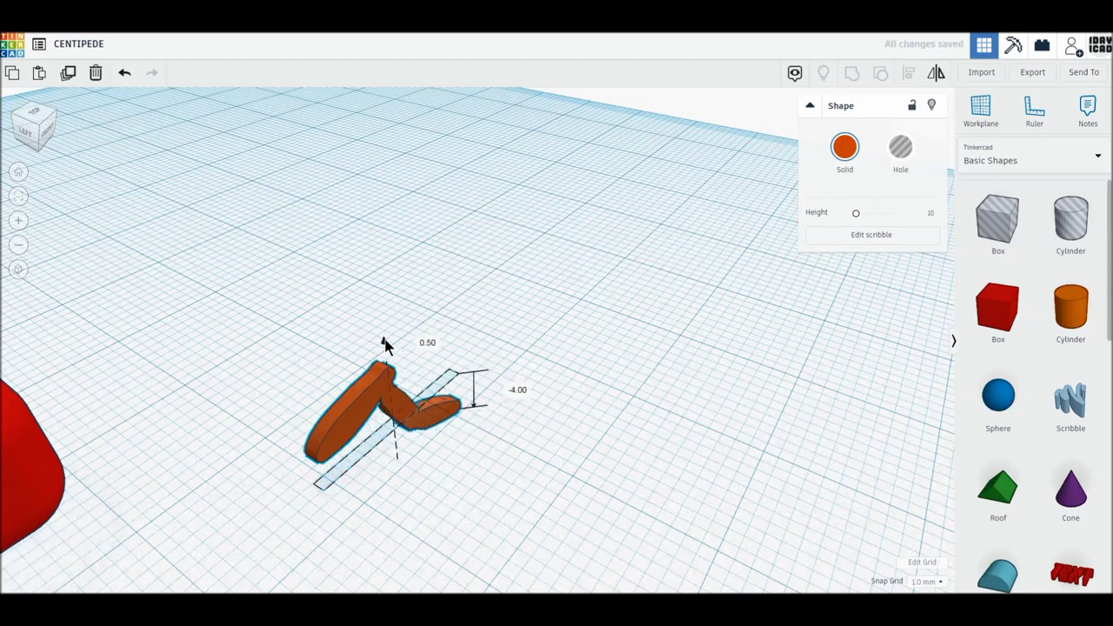
left_click(509, 384)
type("1")
key("BackSpace")
type("0")
key("Return")
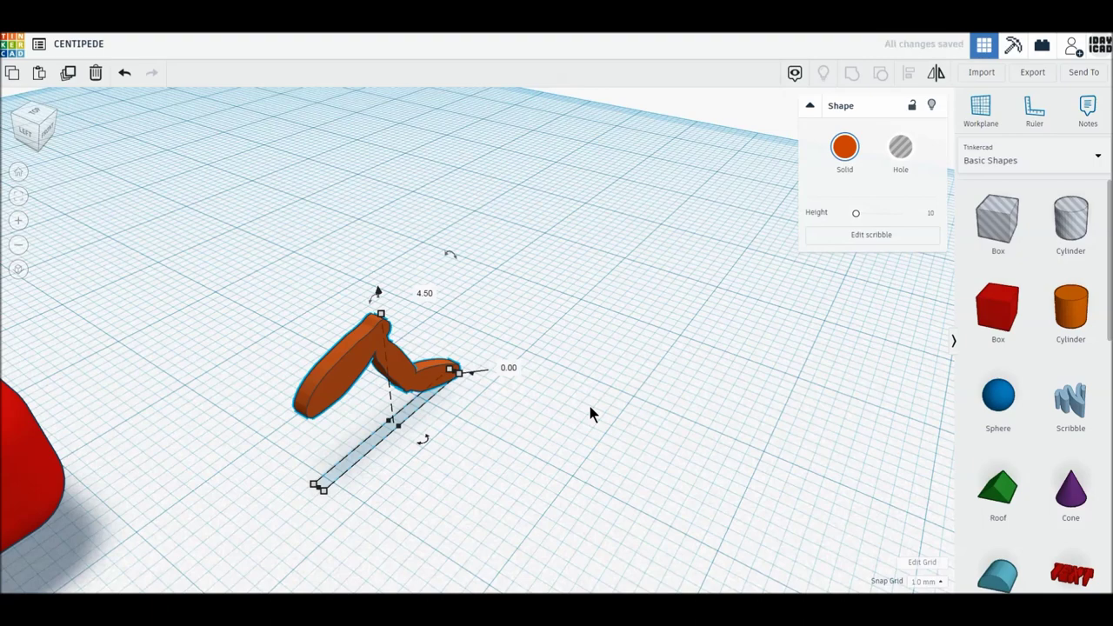
left_click_drag(422, 439, 364, 447)
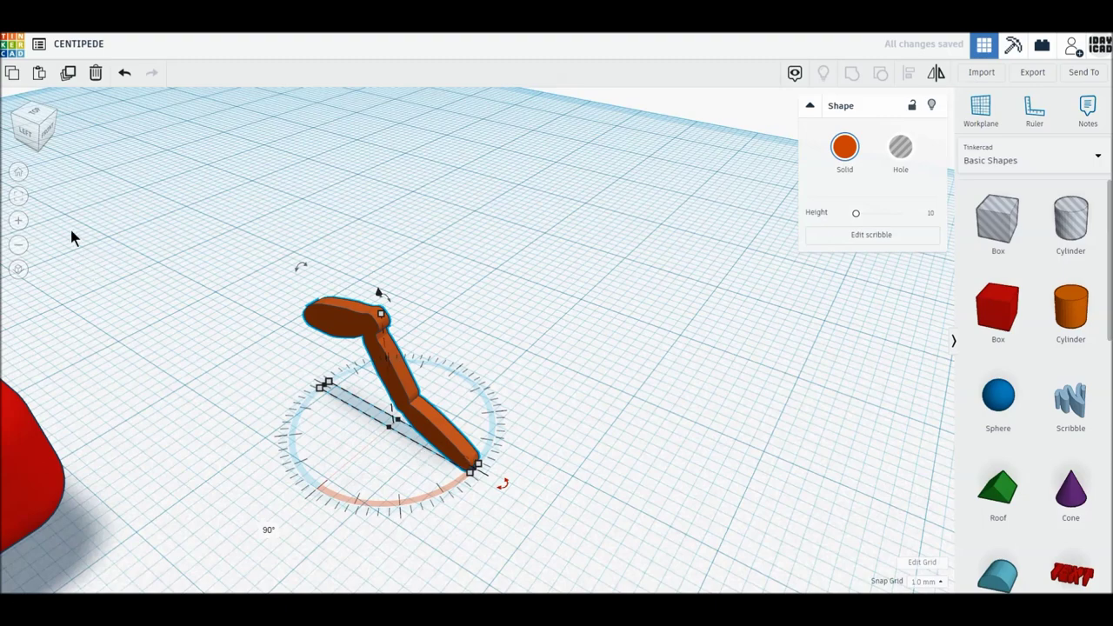
Switch to an orthographic top view and move the leg down beside the red body.
scroll(332, 401, "down", 2)
scroll(333, 401, "down", 2)
scroll(330, 391, "down", 2)
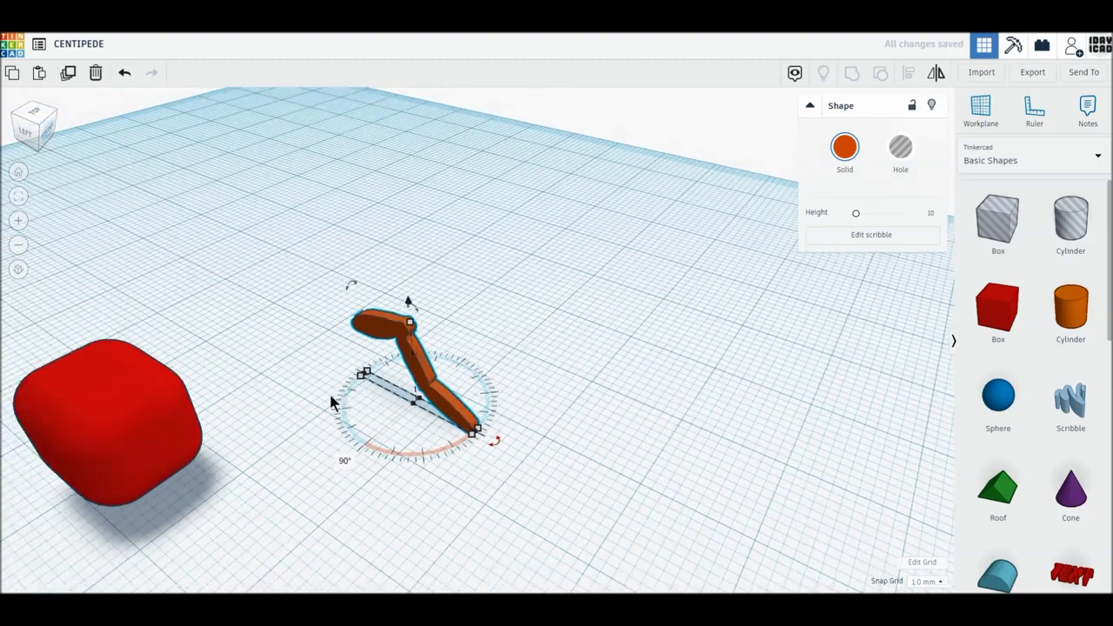
scroll(329, 390, "down", 2)
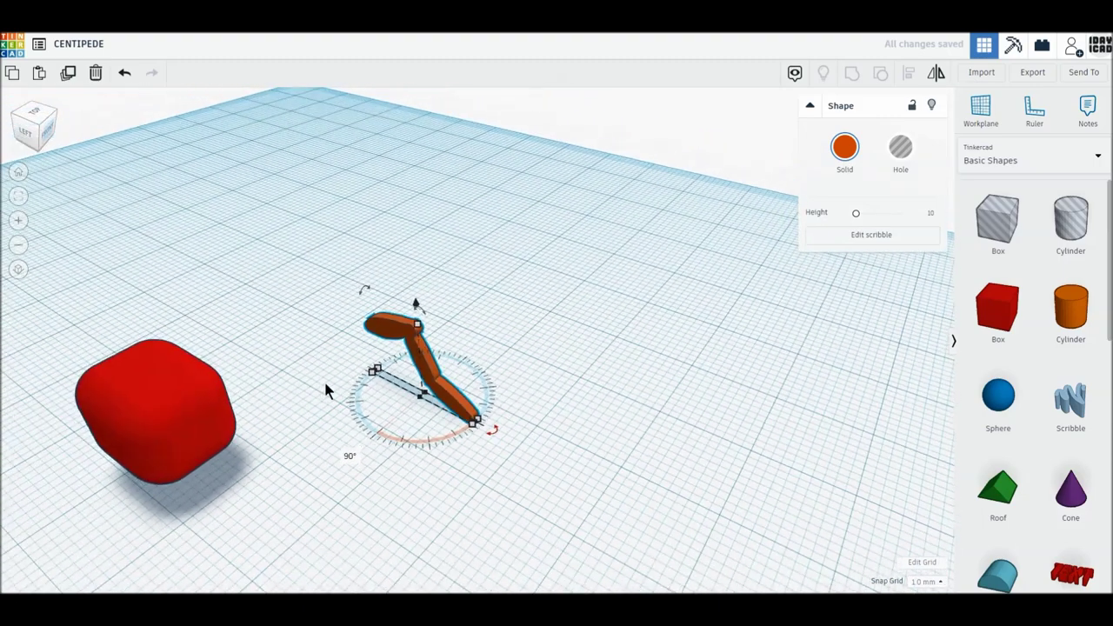
left_click(17, 271)
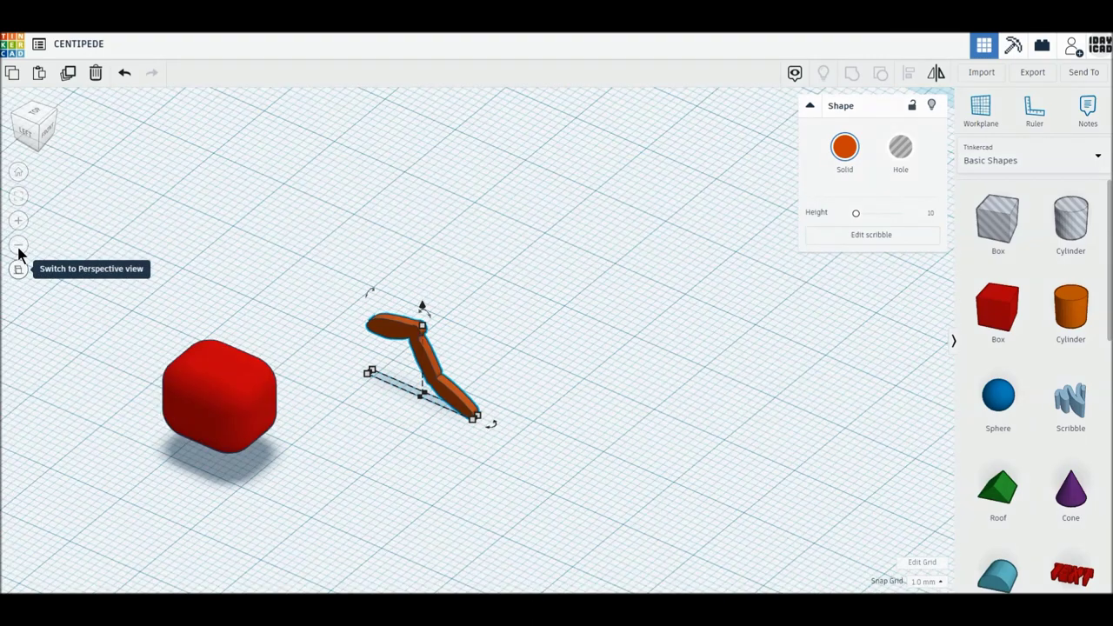
left_click(35, 113)
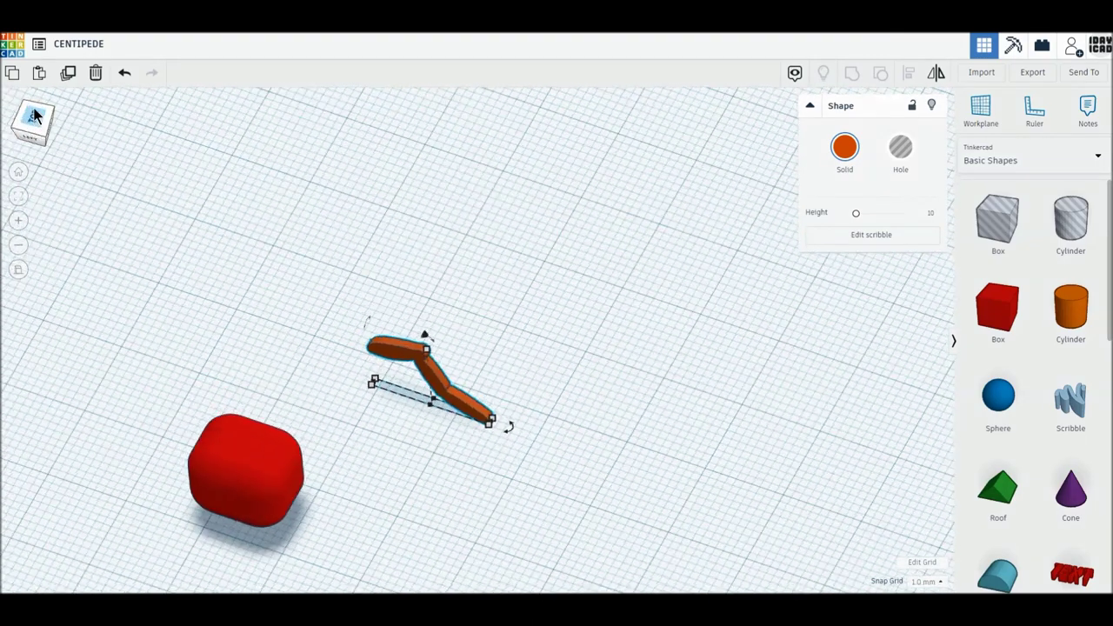
middle_click_drag(372, 479, 367, 348)
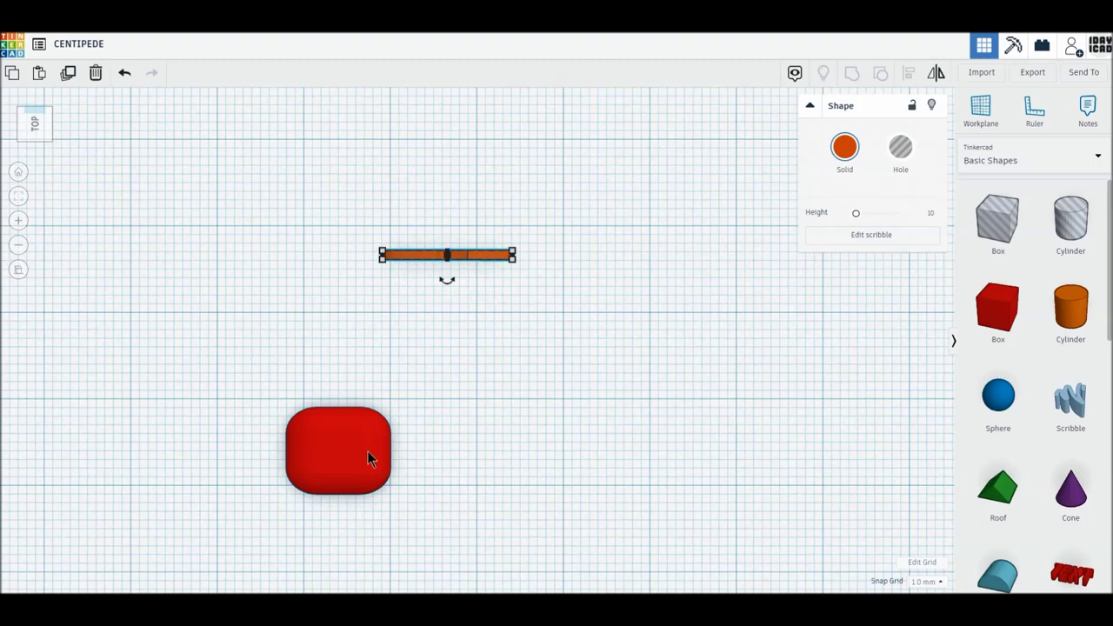
left_click_drag(368, 451, 374, 442)
left_click_drag(426, 263, 438, 445)
Slide the orange leg against the red body's side at zero offset.
right_click_drag(438, 445, 440, 385)
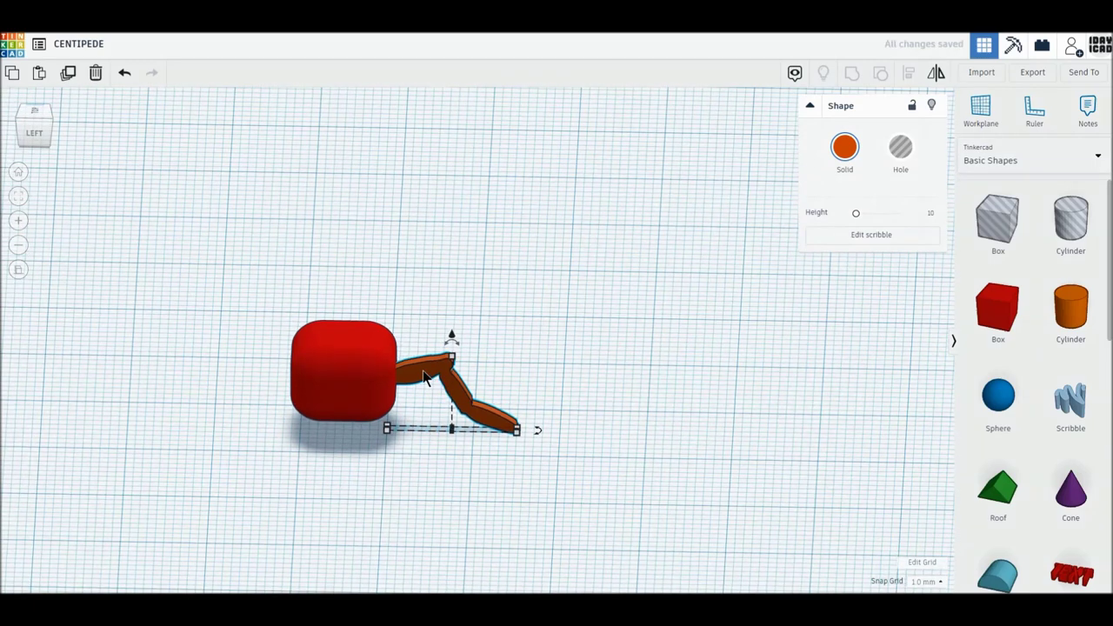
left_click_drag(426, 379, 415, 375)
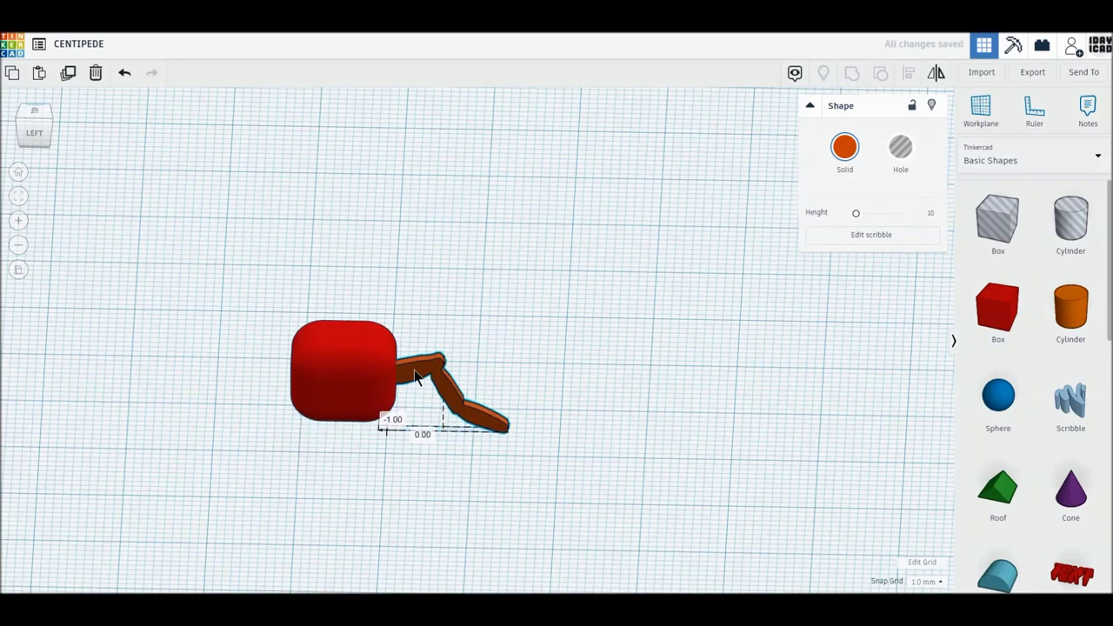
left_click_drag(416, 375, 422, 377)
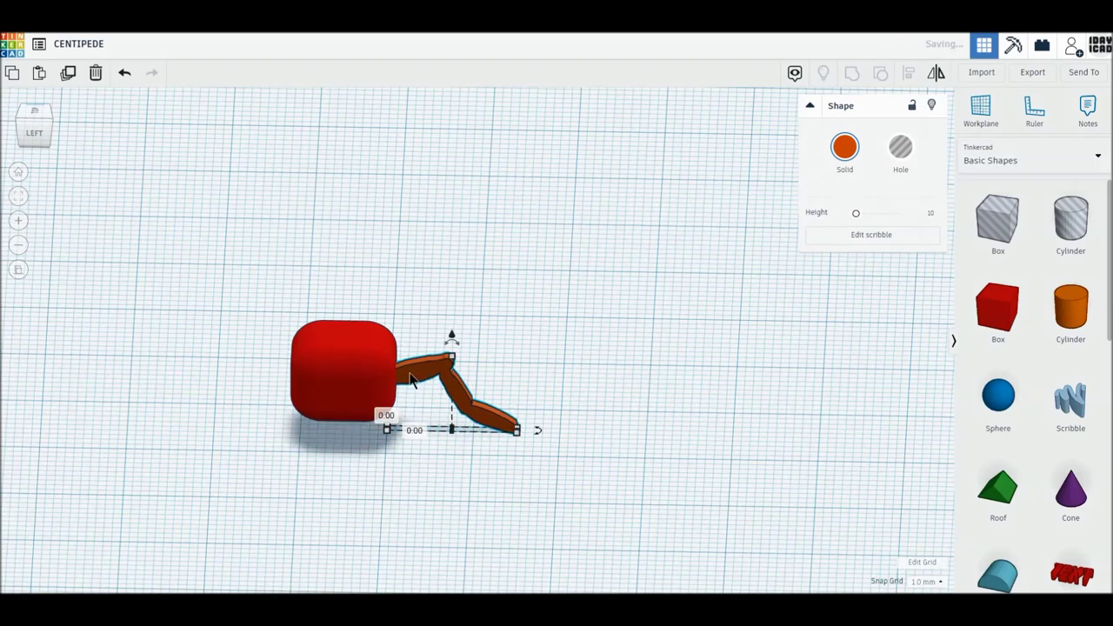
Copy the leg and mirror the copy so the two cross as a pair.
left_click(68, 75)
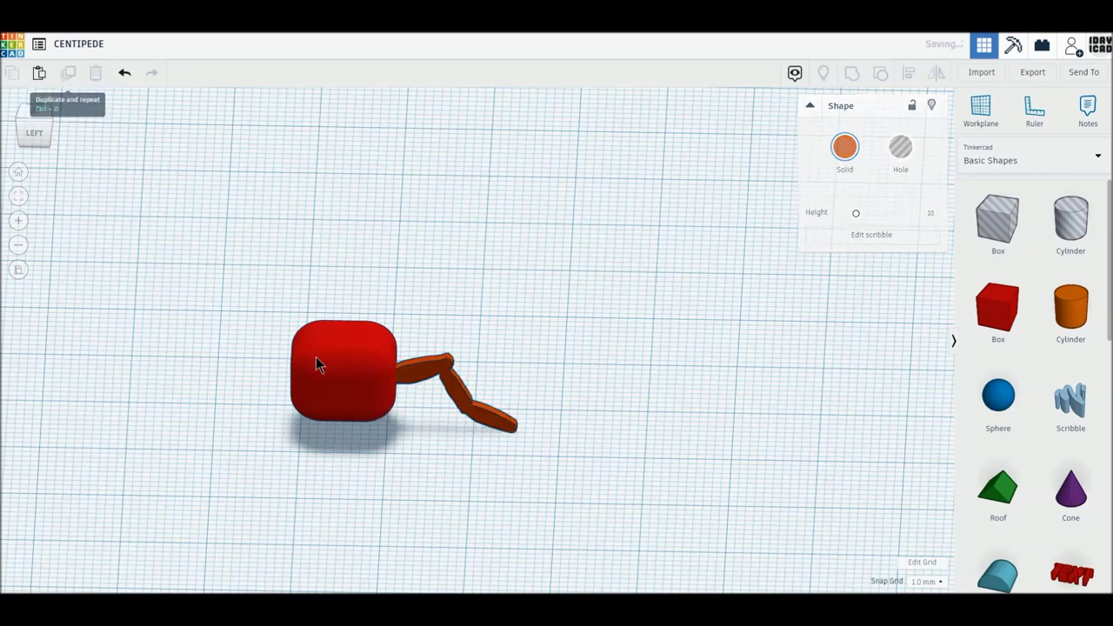
left_click(936, 74)
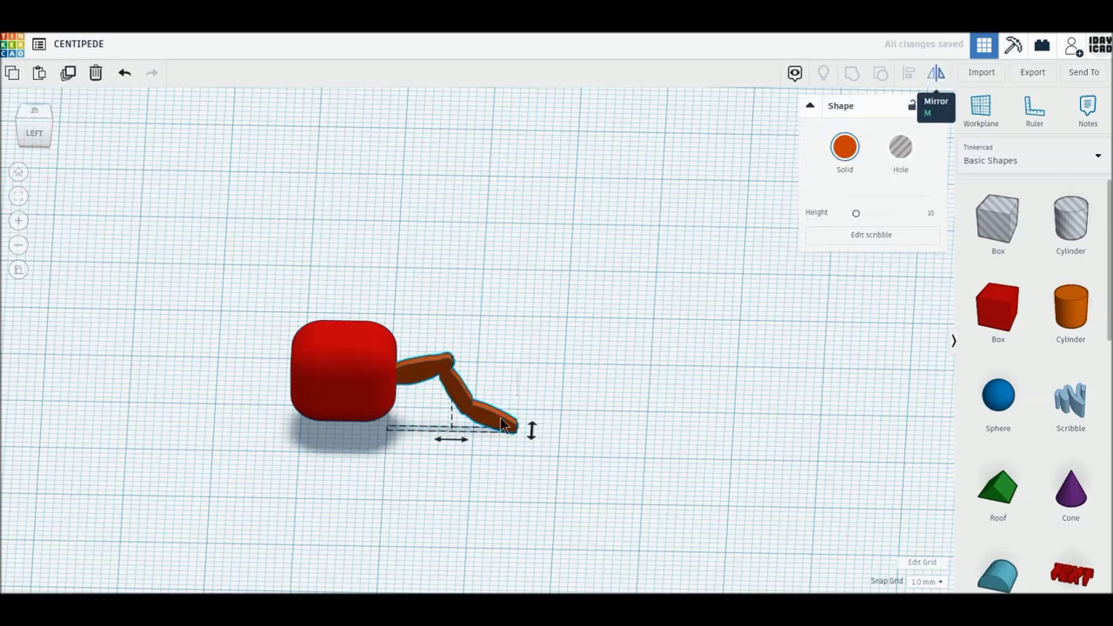
left_click(467, 446)
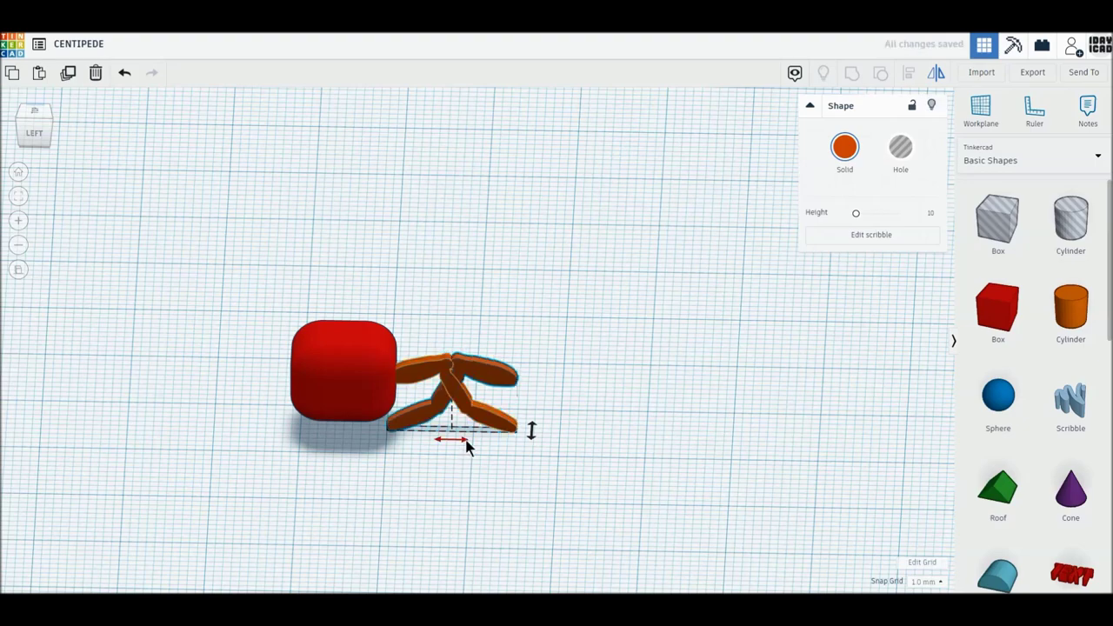
left_click(32, 113)
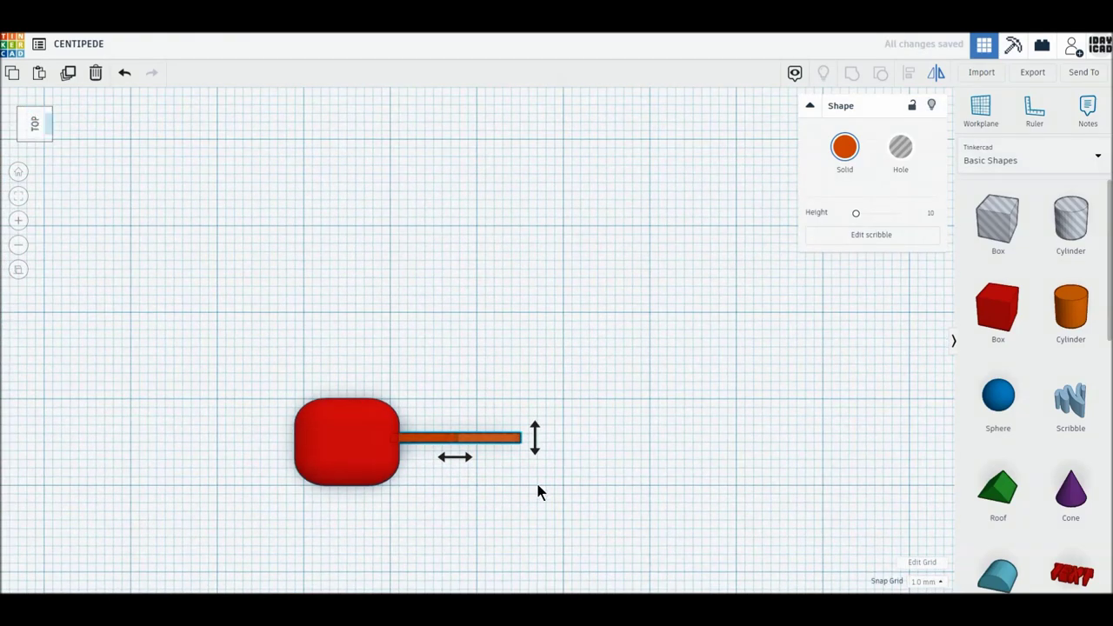
Move the mirrored leg to the body's left side and set its length to 11 mm.
left_click_drag(506, 444, 281, 445)
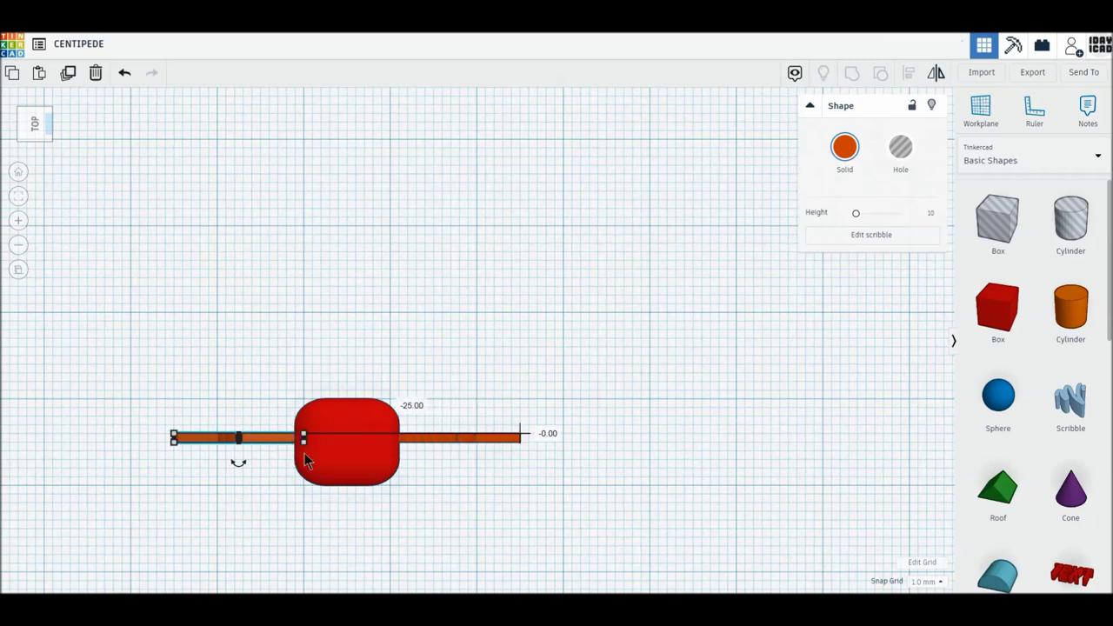
right_click_drag(386, 458, 384, 452)
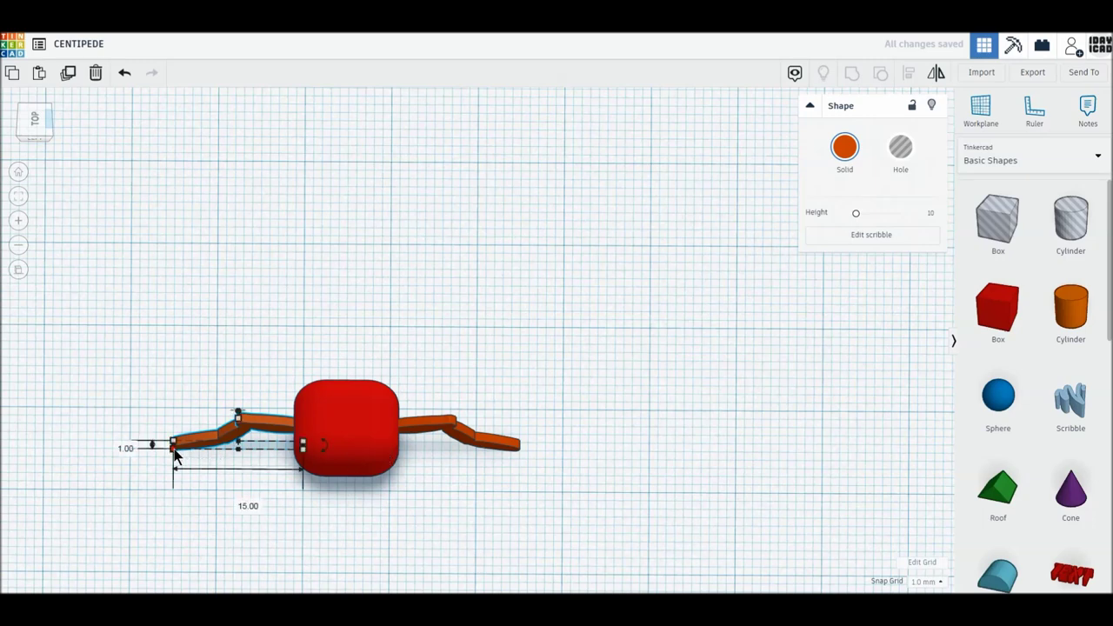
left_click(235, 502)
type("12")
key("Return")
left_click(264, 503)
type("11")
key("Return")
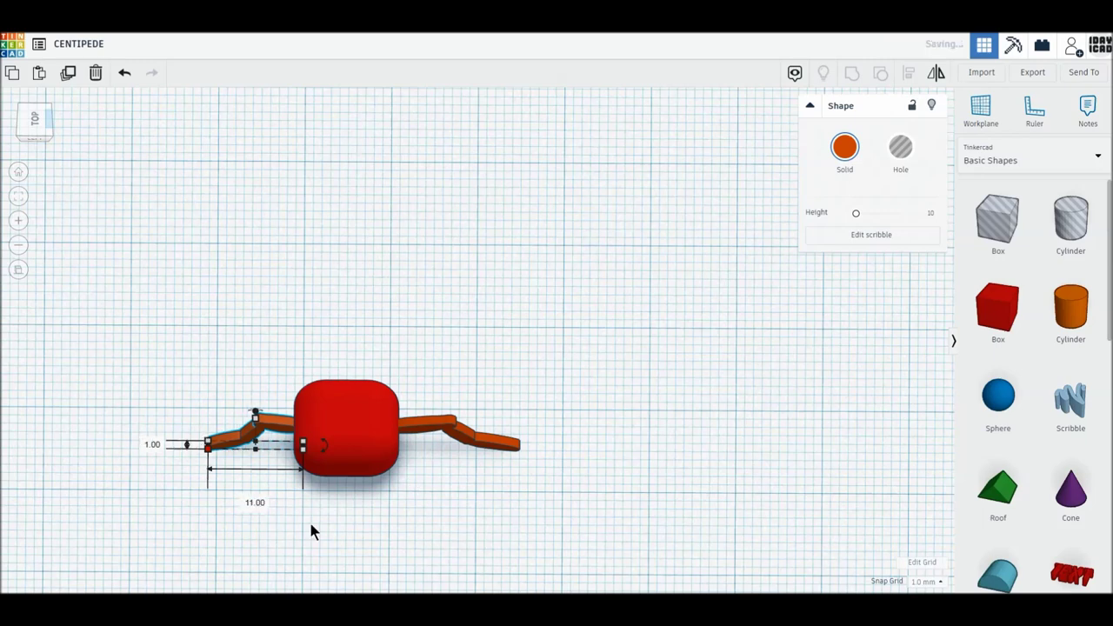
Set the right leg's length to 11 mm as well.
left_click(448, 433)
mouse_move(519, 446)
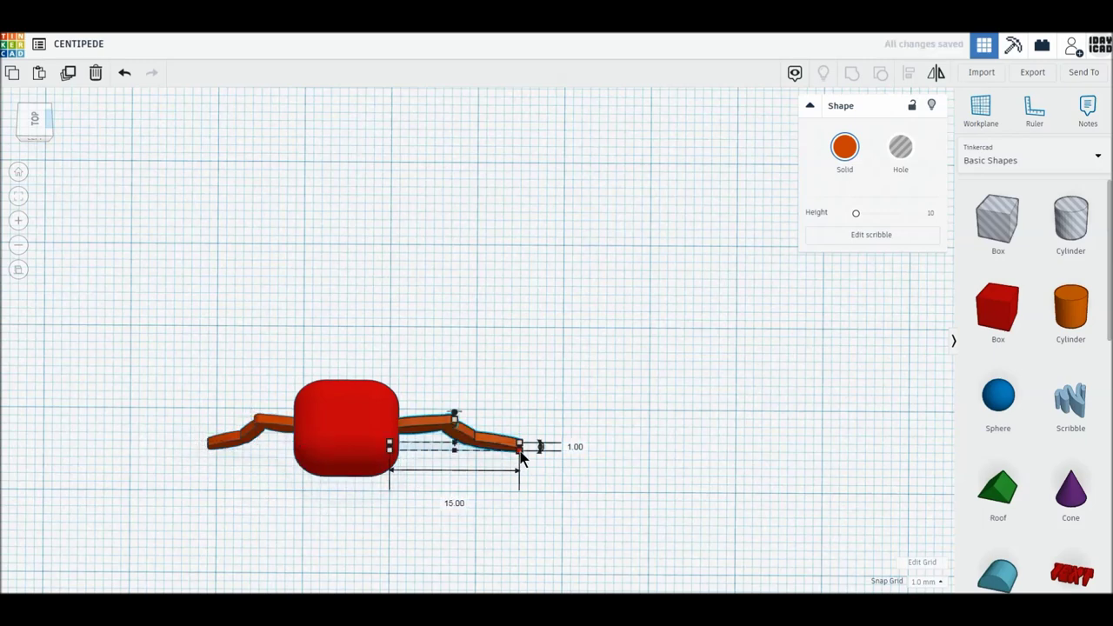
left_click(454, 503)
type("11")
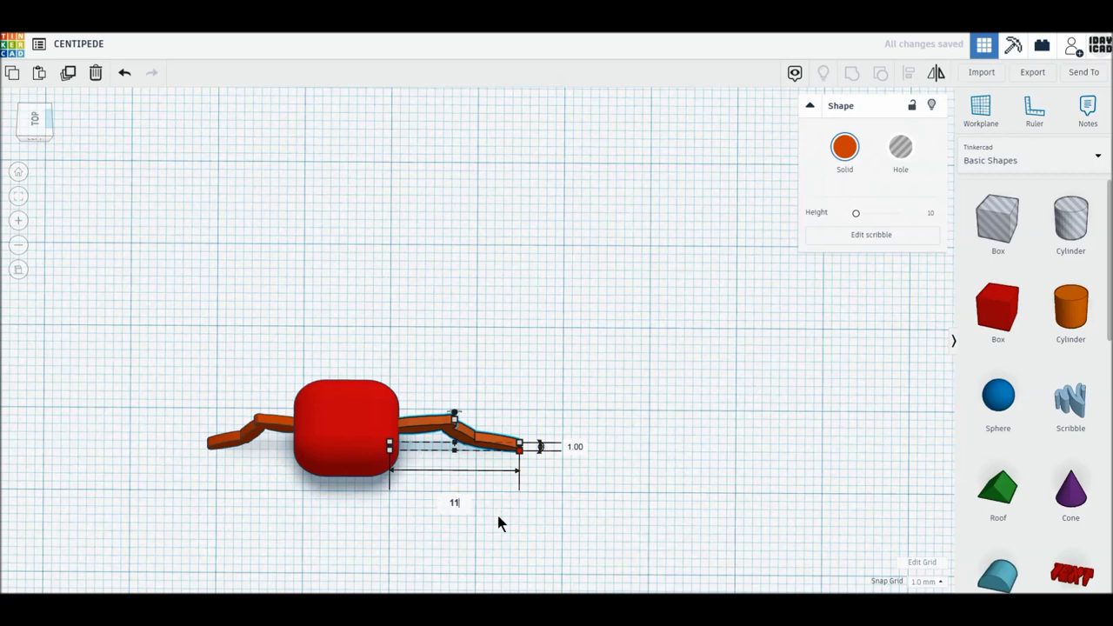
key("Return")
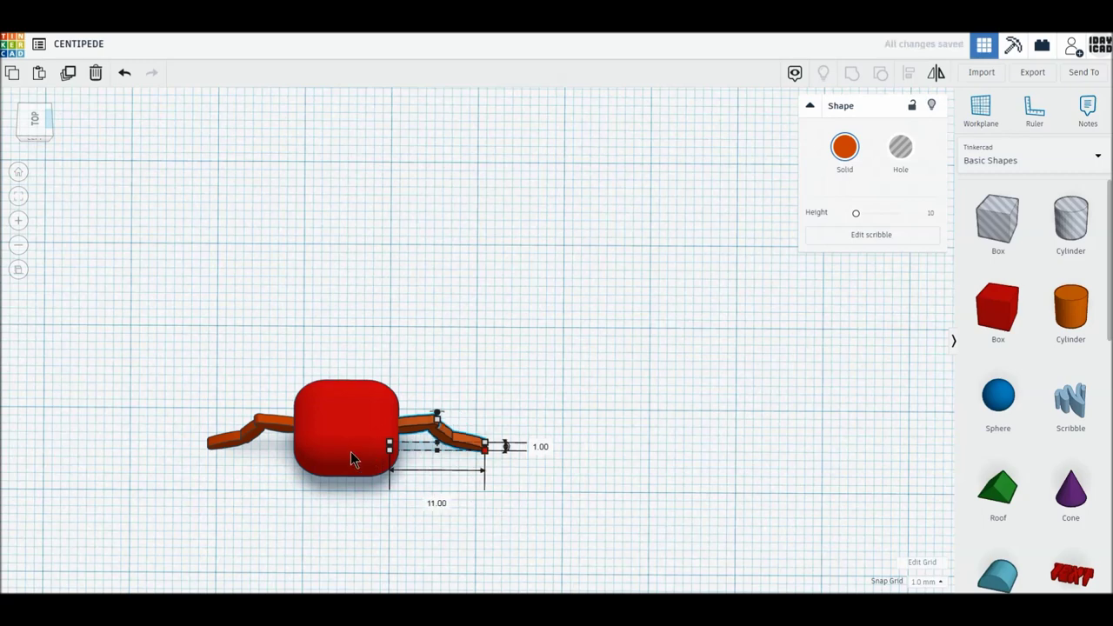
Colour the body dark red.
left_click(348, 428)
left_click(844, 147)
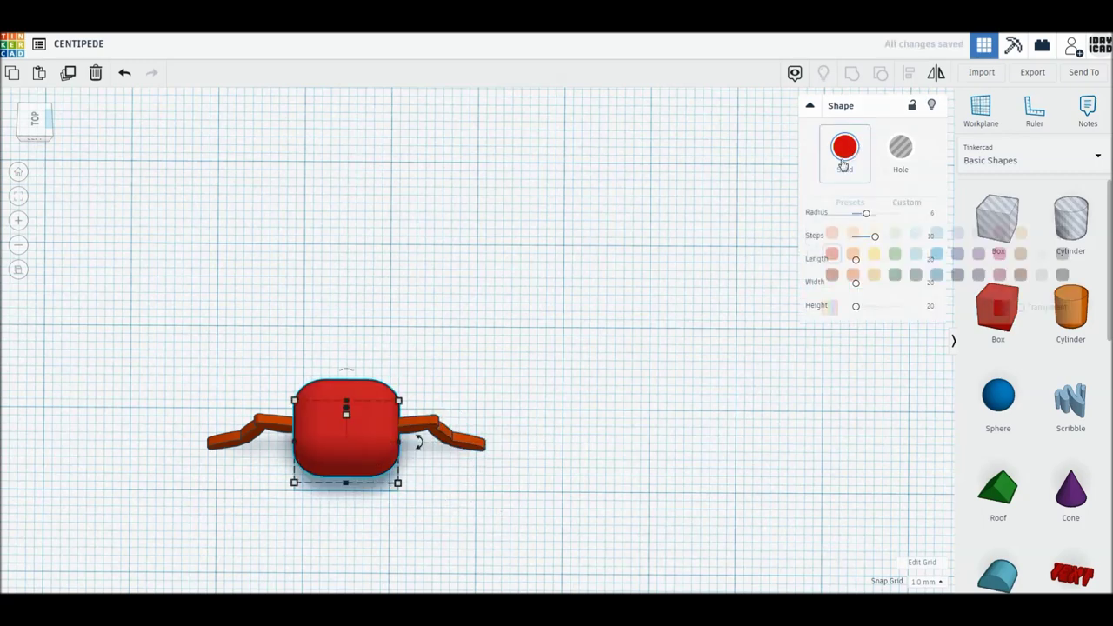
left_click(832, 274)
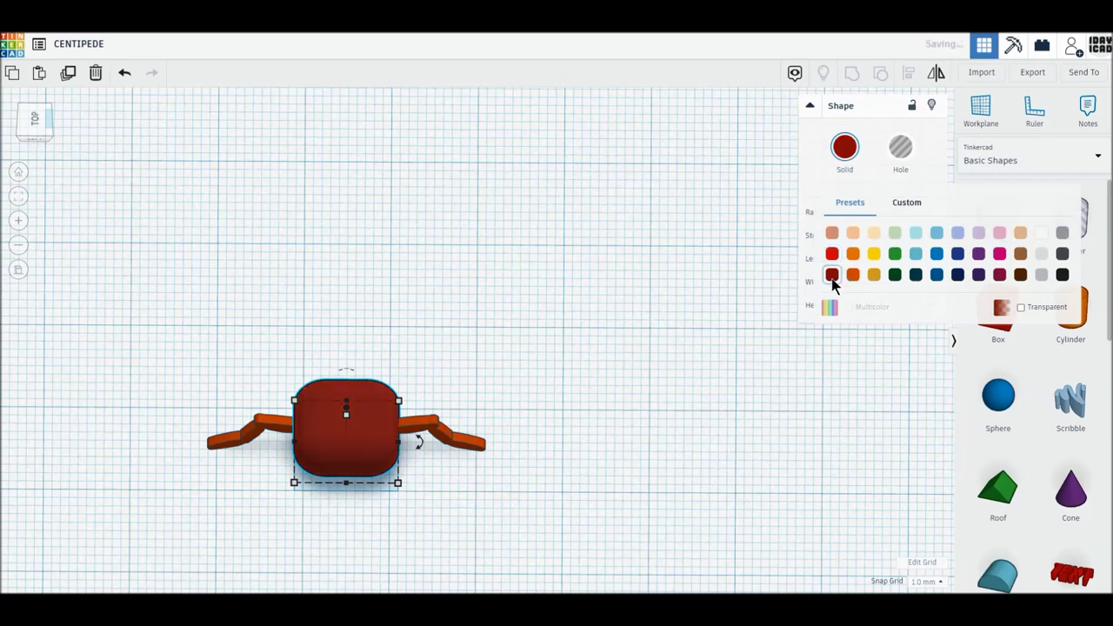
Select the body and both legs and centre-align them.
left_click_drag(181, 358, 501, 519)
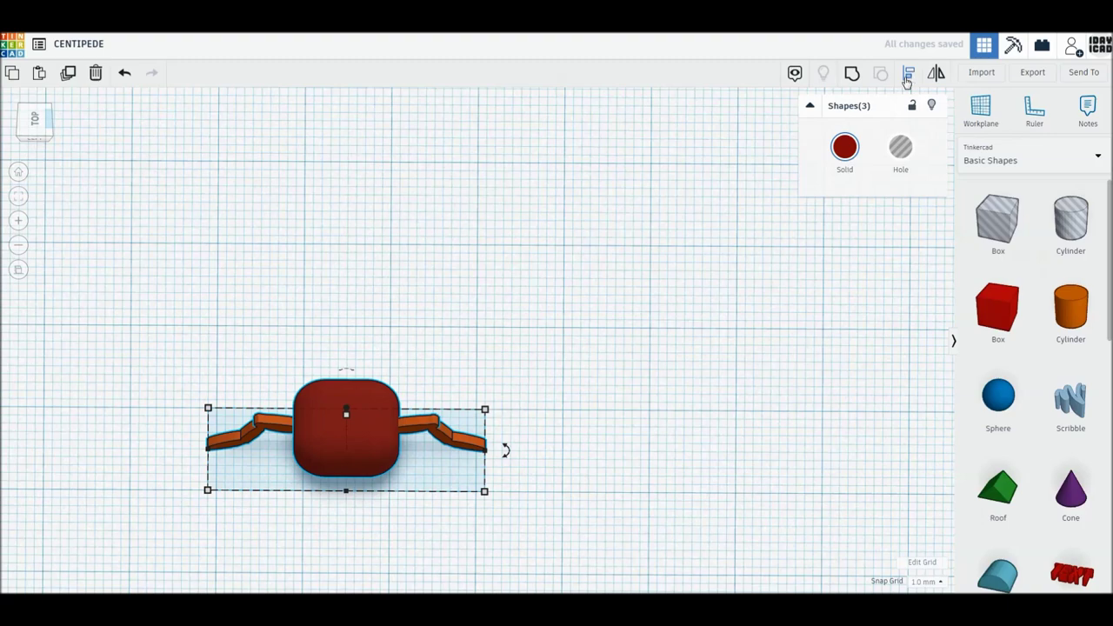
left_click(907, 76)
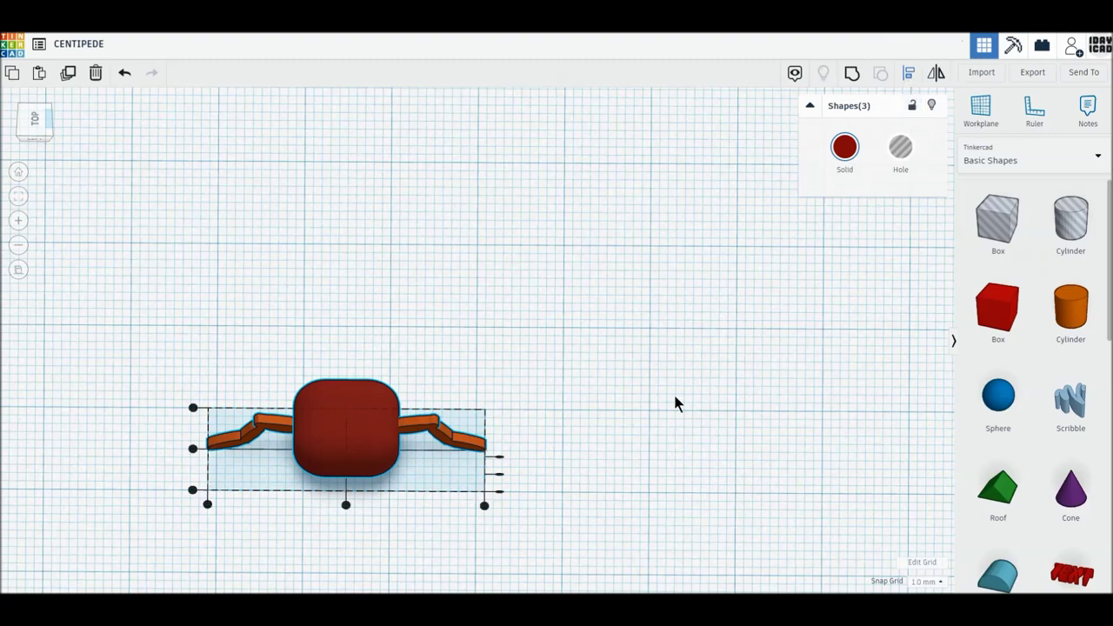
right_click_drag(119, 461, 105, 447)
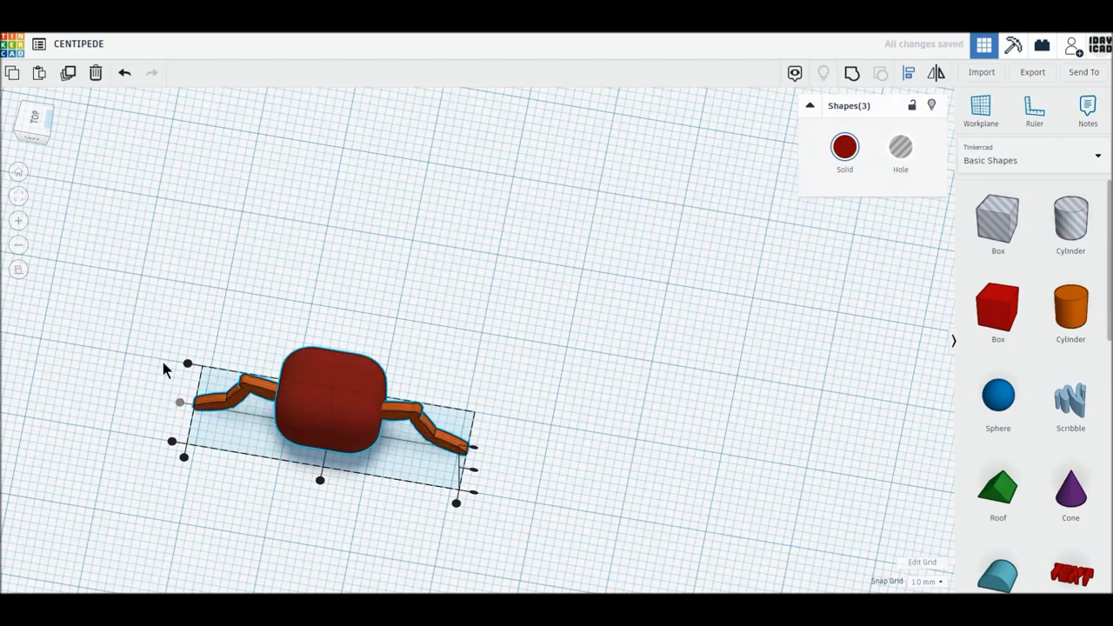
left_click(144, 322)
left_click(144, 321)
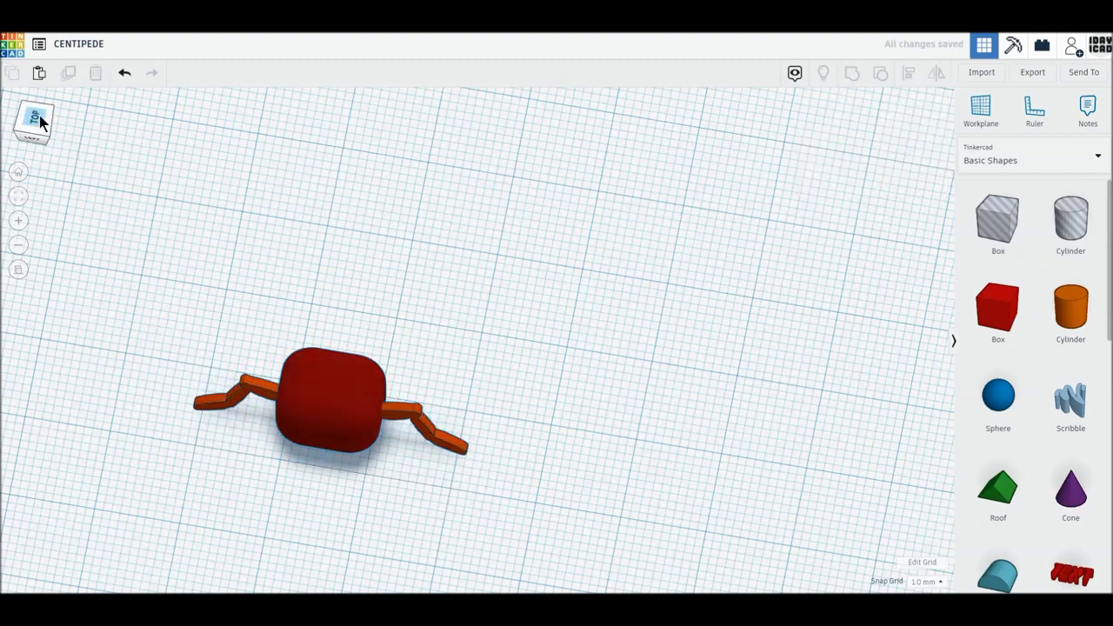
left_click(35, 118)
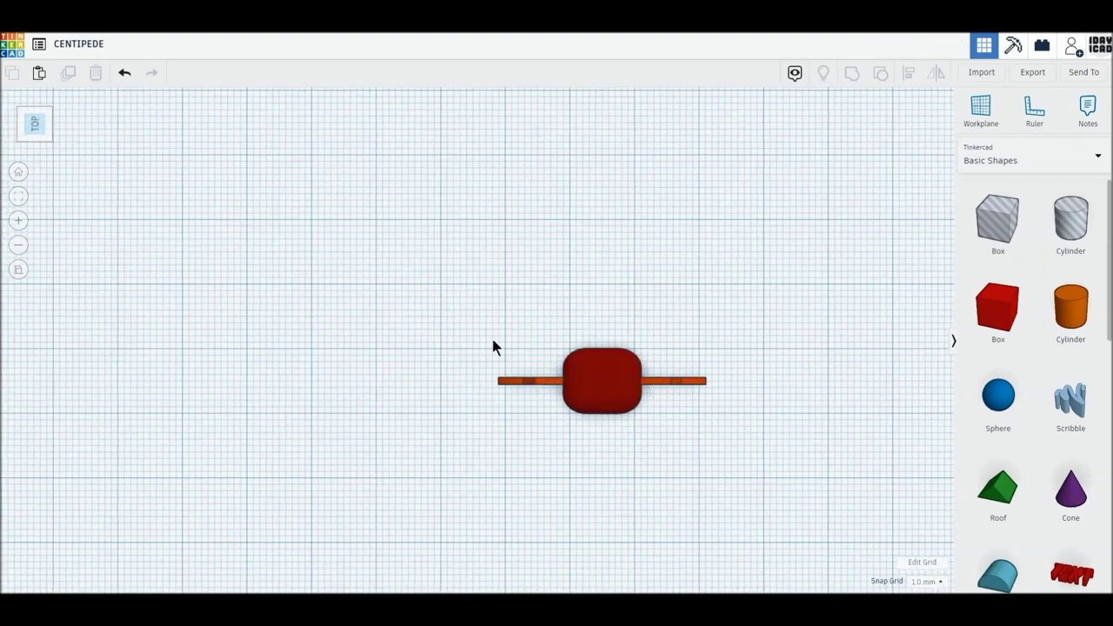
Group the body and legs with Multicolor on, then duplicate the segment.
left_click_drag(432, 308, 745, 429)
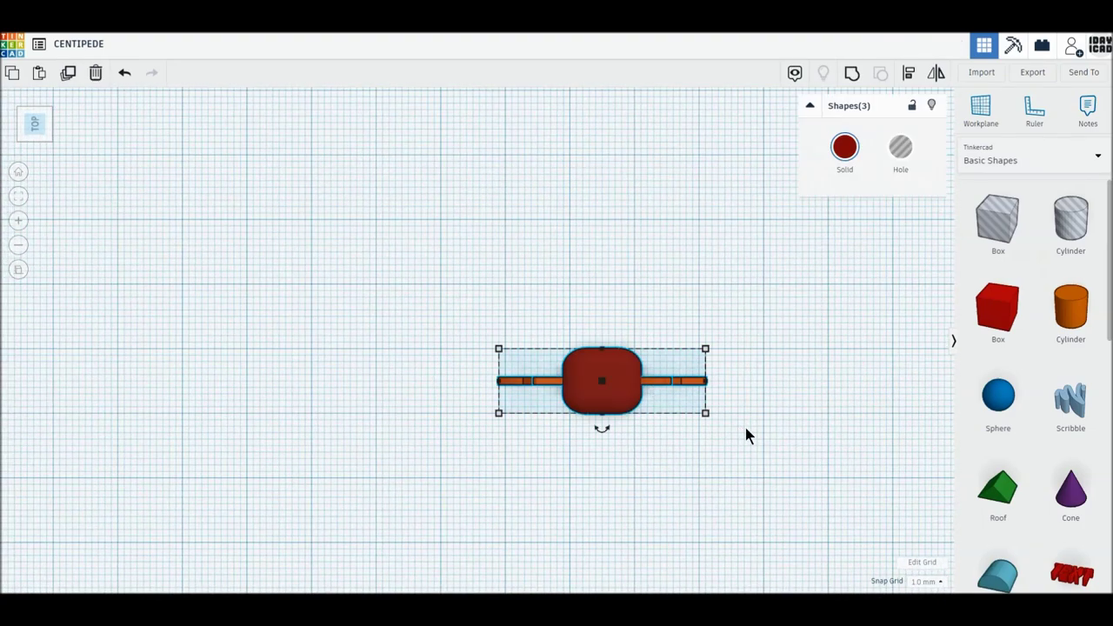
left_click(855, 78)
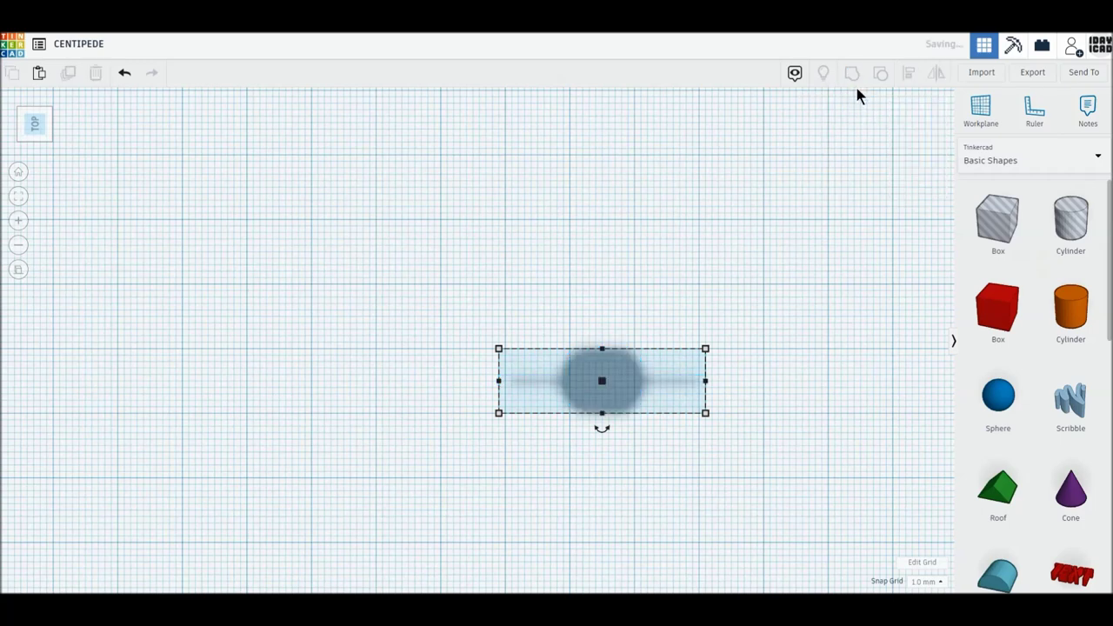
left_click(845, 148)
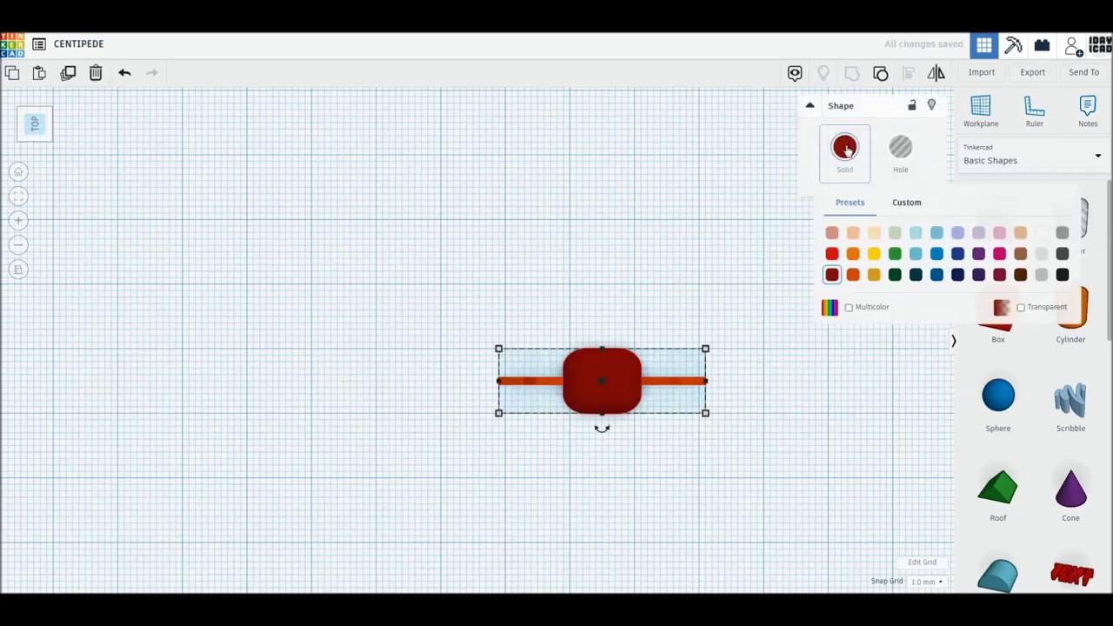
left_click(849, 307)
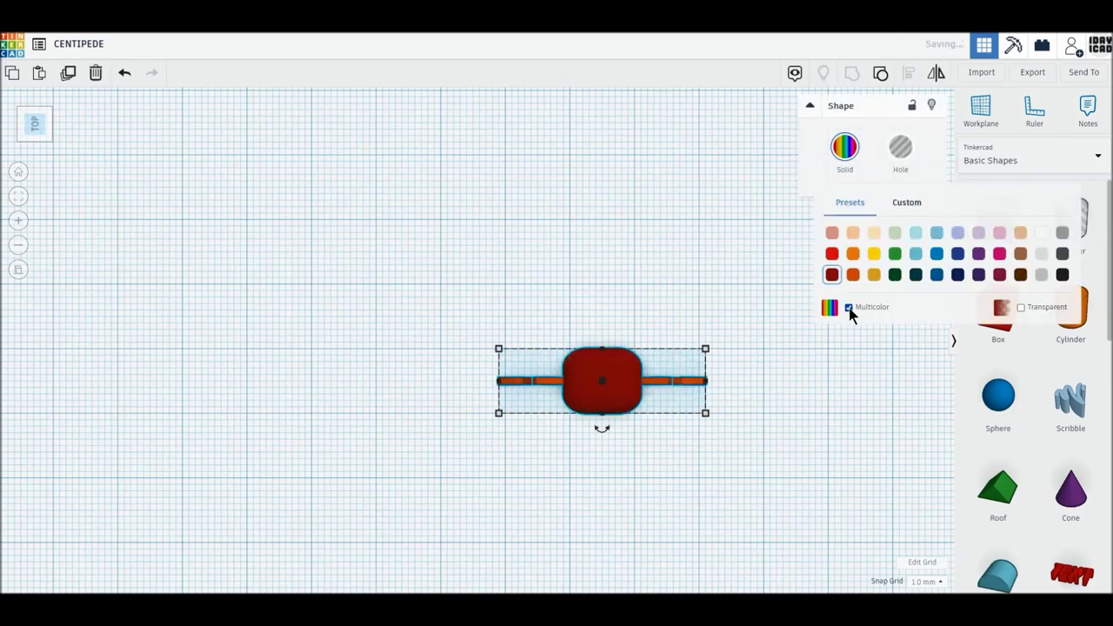
left_click(68, 75)
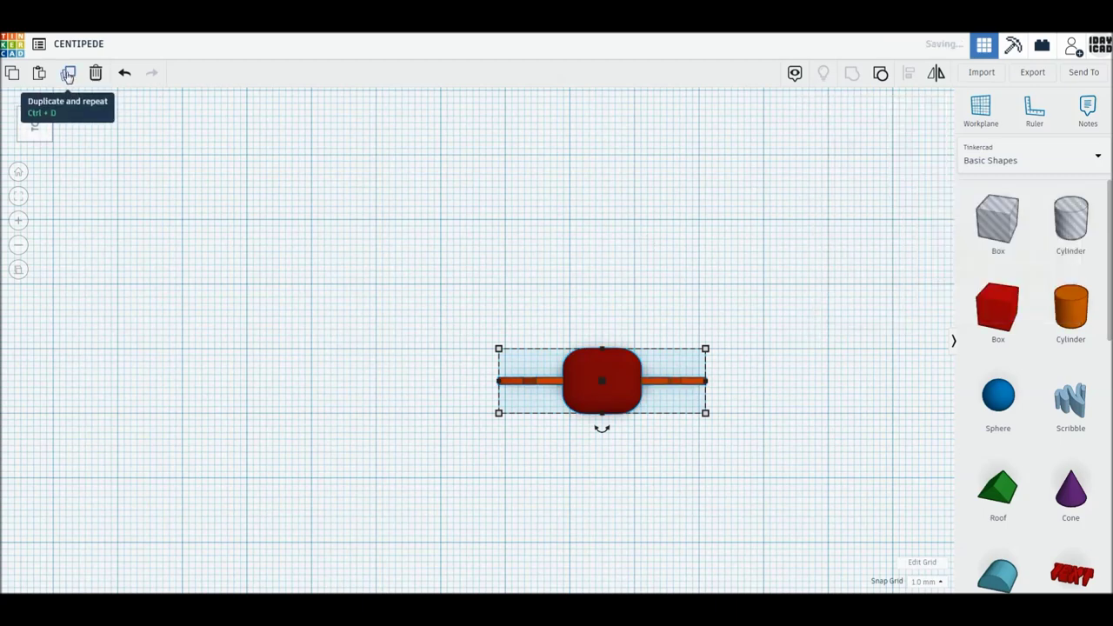
Place the duplicate 60 mm left of the original and select both segments from top view.
left_click_drag(601, 410, 228, 409)
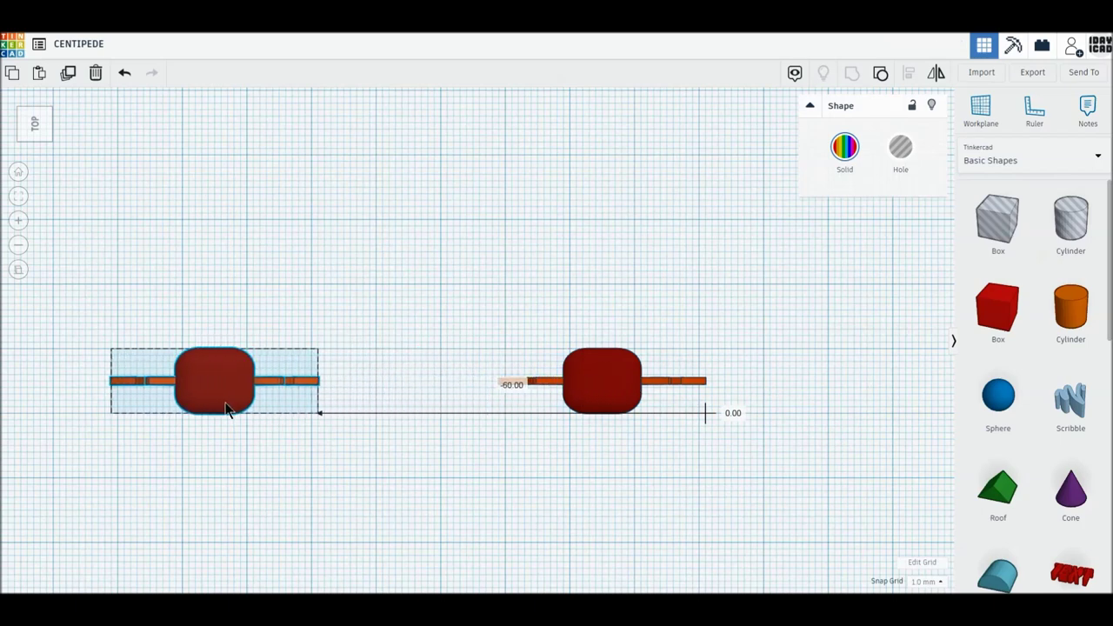
left_click_drag(228, 410, 228, 410)
left_click(435, 487)
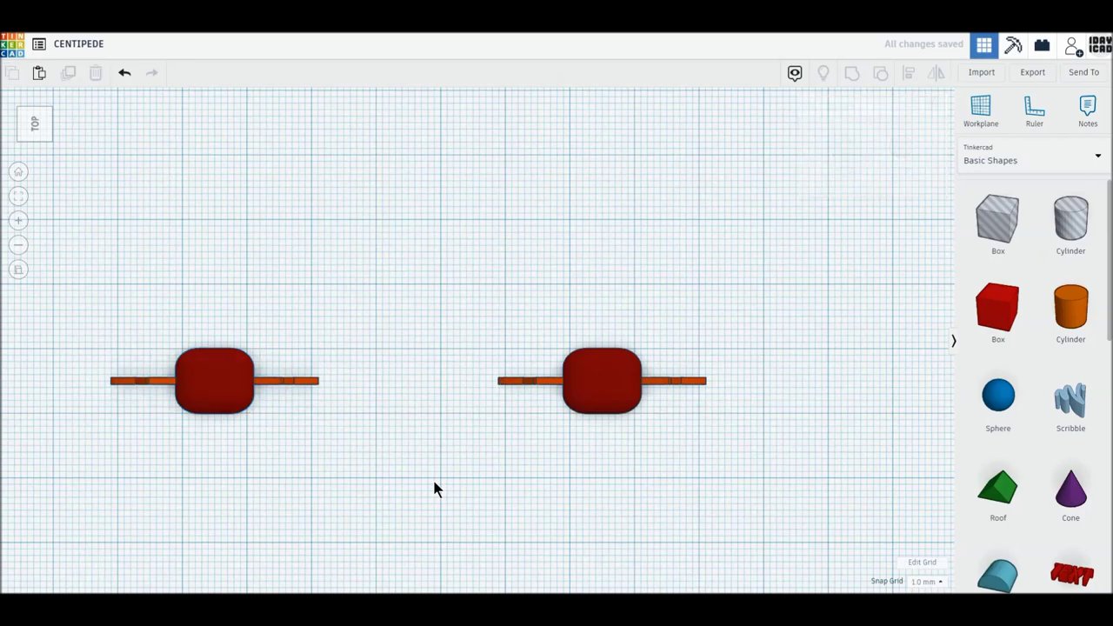
key("f")
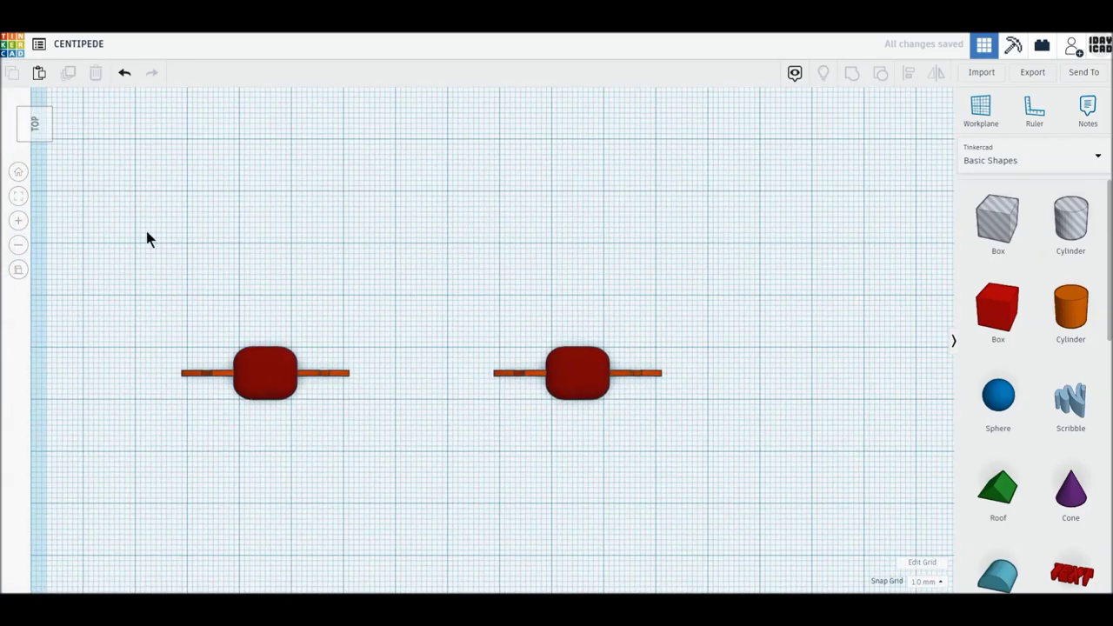
left_click(49, 125)
left_click(35, 119)
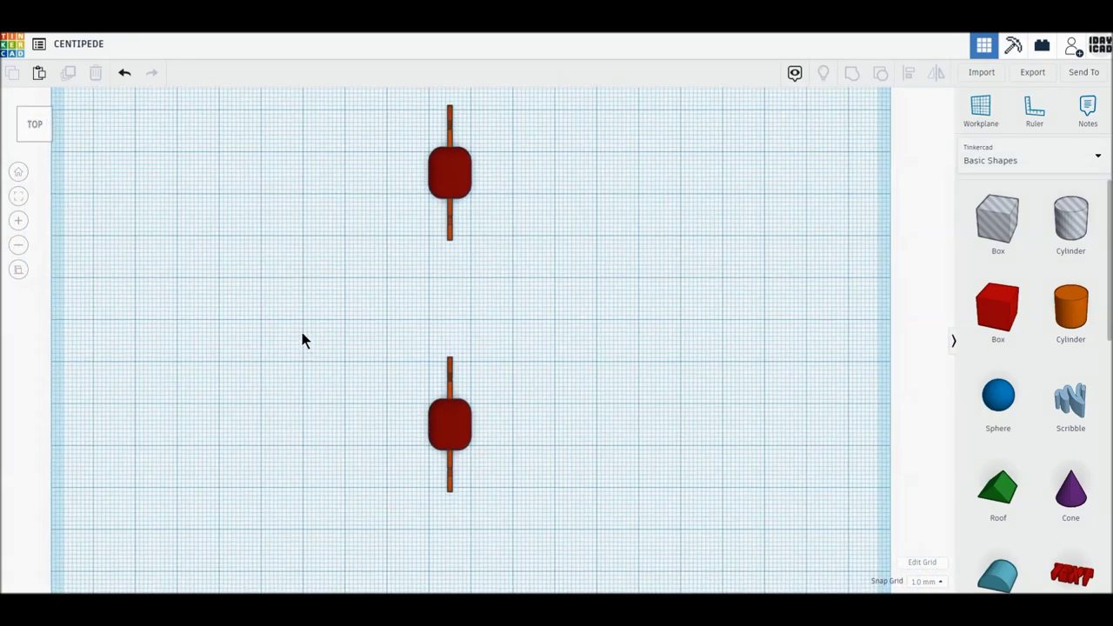
mouse_move(294, 166)
left_mouse_down()
mouse_move(445, 379)
mouse_move(523, 461)
left_mouse_up()
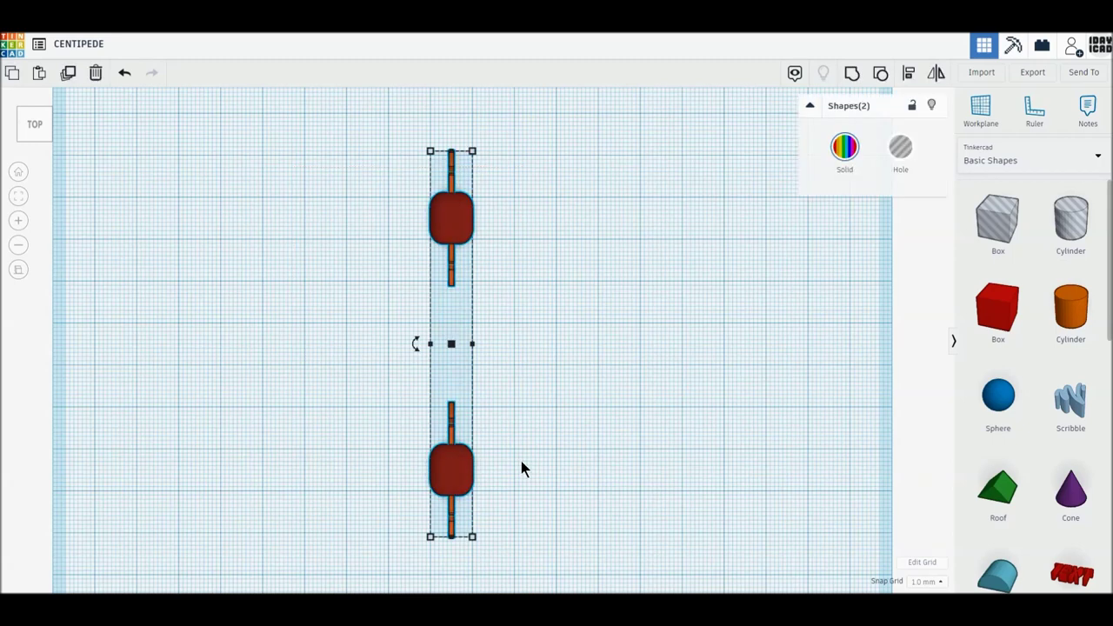
Duplicate both segments and rotate the copies 15°.
left_click(68, 75)
left_click_drag(416, 343, 353, 347)
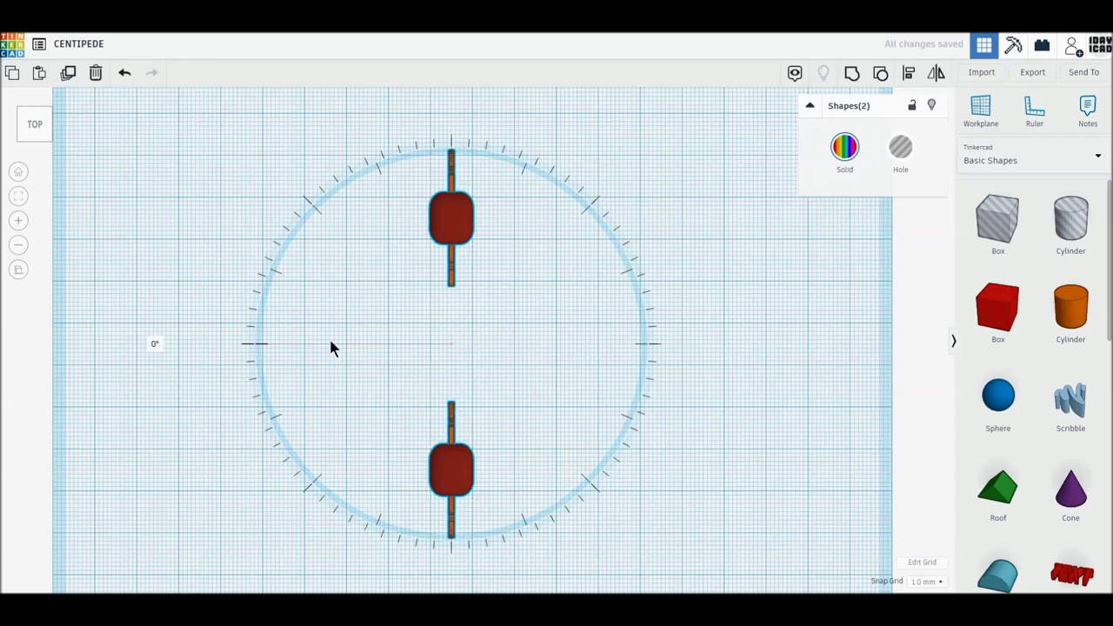
left_click_drag(222, 343, 201, 417)
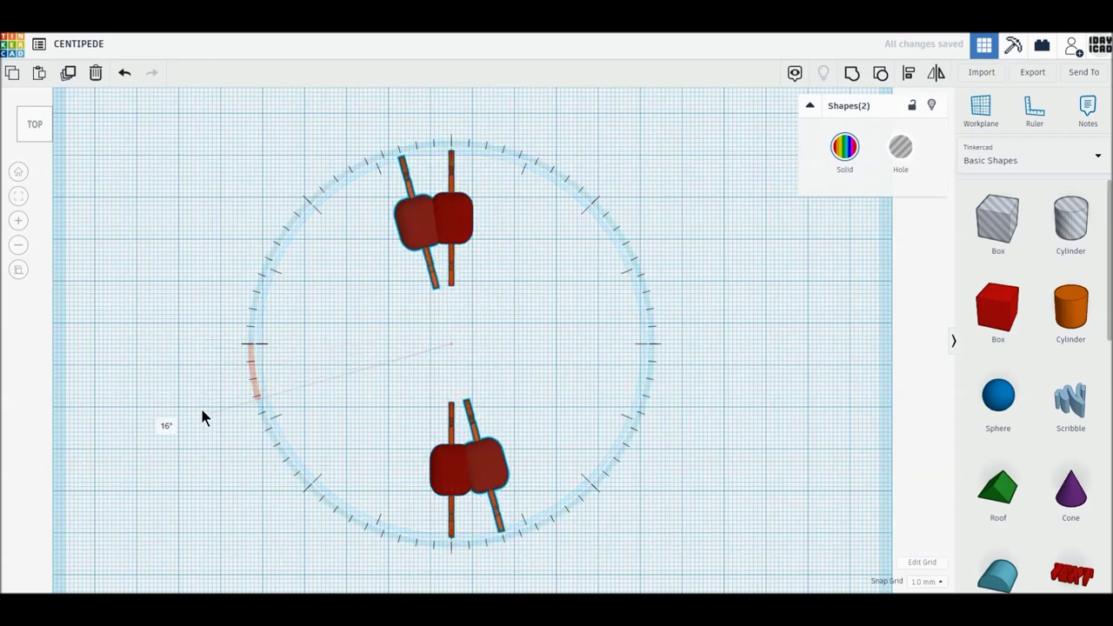
left_click_drag(202, 418, 201, 415)
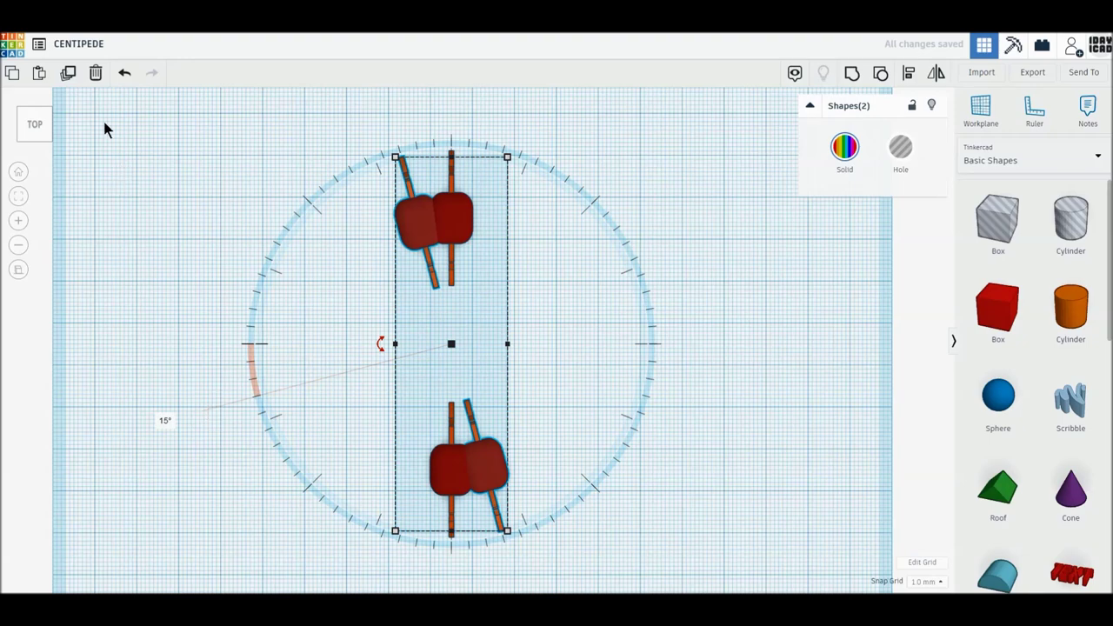
Undo the rotated copies twice and orbit to a tilted perspective, selecting the upper segment.
left_click(123, 76)
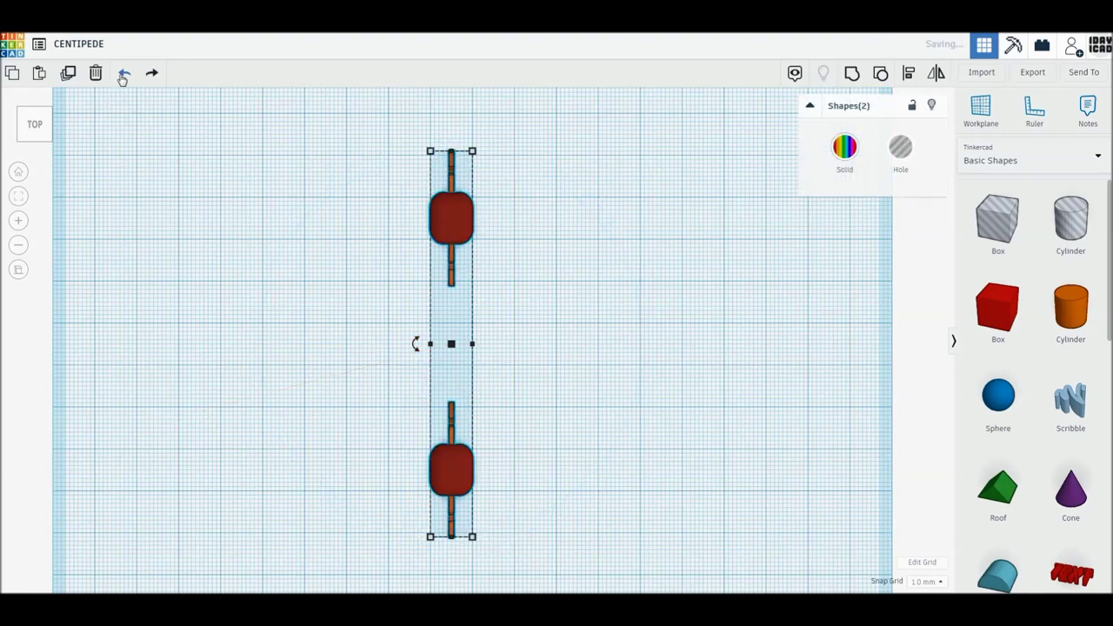
left_click(123, 75)
mouse_move(194, 286)
right_mouse_down()
mouse_move(356, 386)
mouse_move(397, 345)
mouse_move(400, 301)
mouse_move(383, 265)
right_mouse_up()
left_click(383, 265)
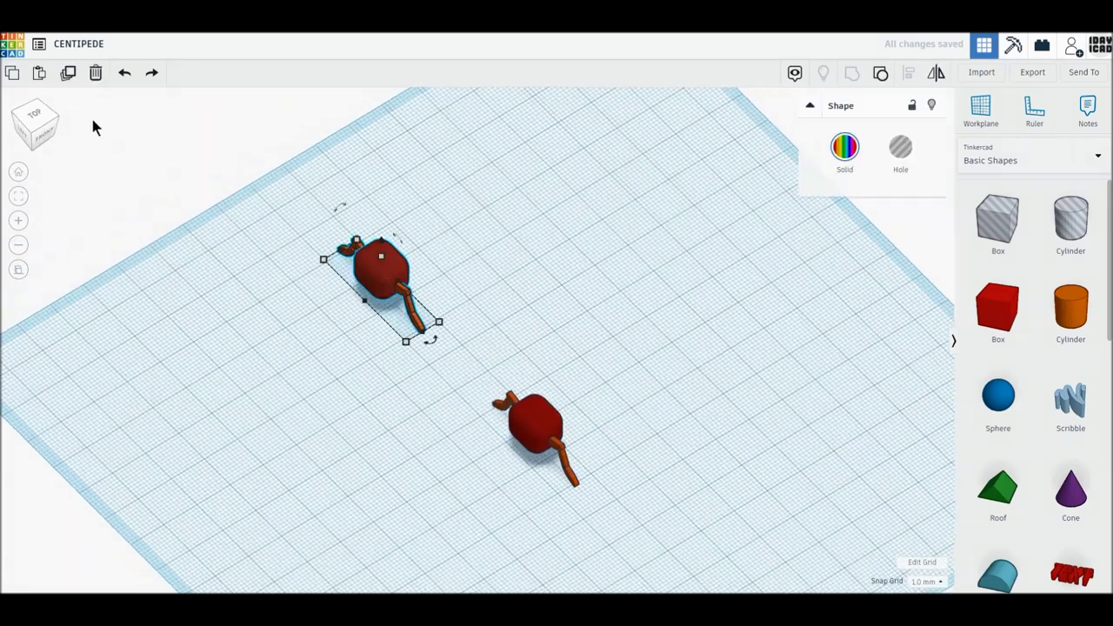
Delete the upper segment and ungroup the remaining one, selecting its red body.
left_click(93, 73)
left_click(557, 426)
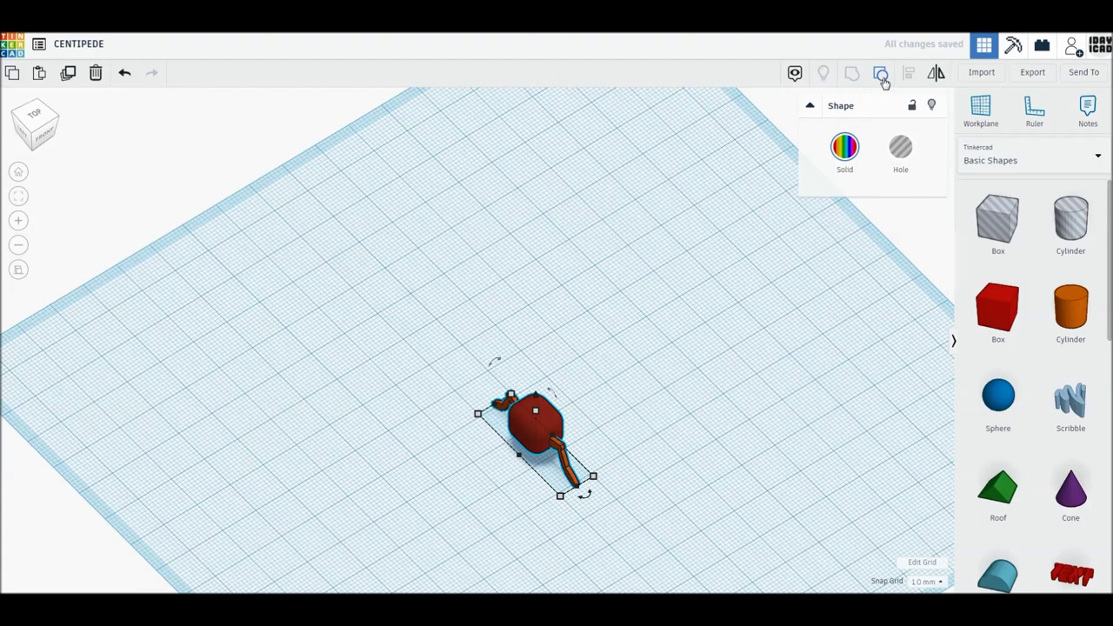
left_click(880, 75)
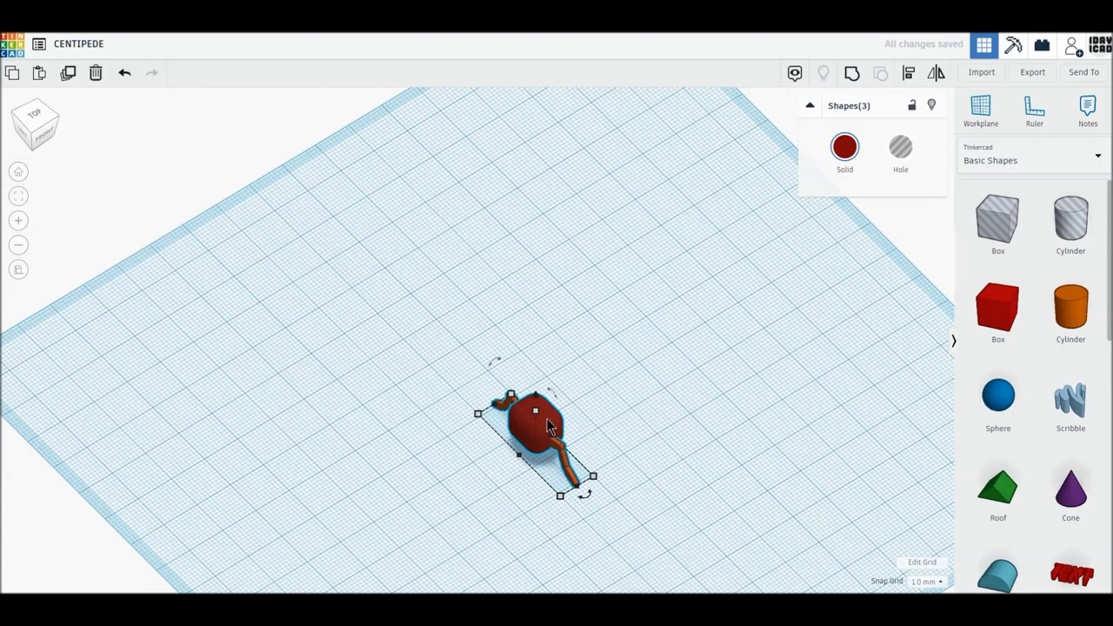
left_click(566, 418)
left_click(553, 422)
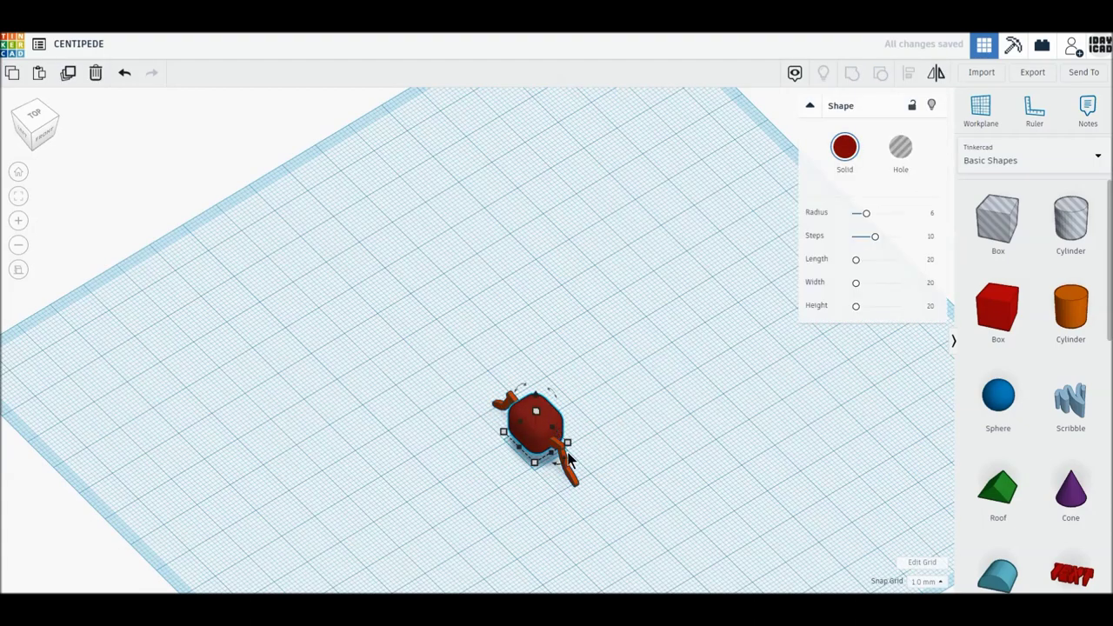
middle_click_drag(569, 461, 570, 375)
scroll(569, 376, "up", 3)
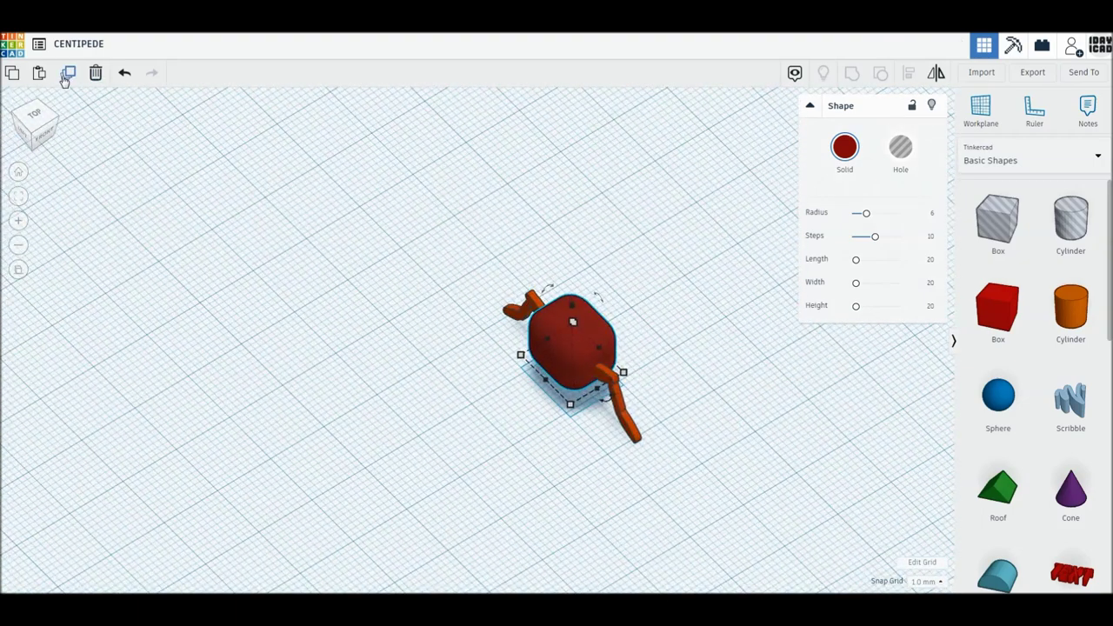
Duplicate the red body and give the copy radius 9 and brown colour.
left_click(65, 76)
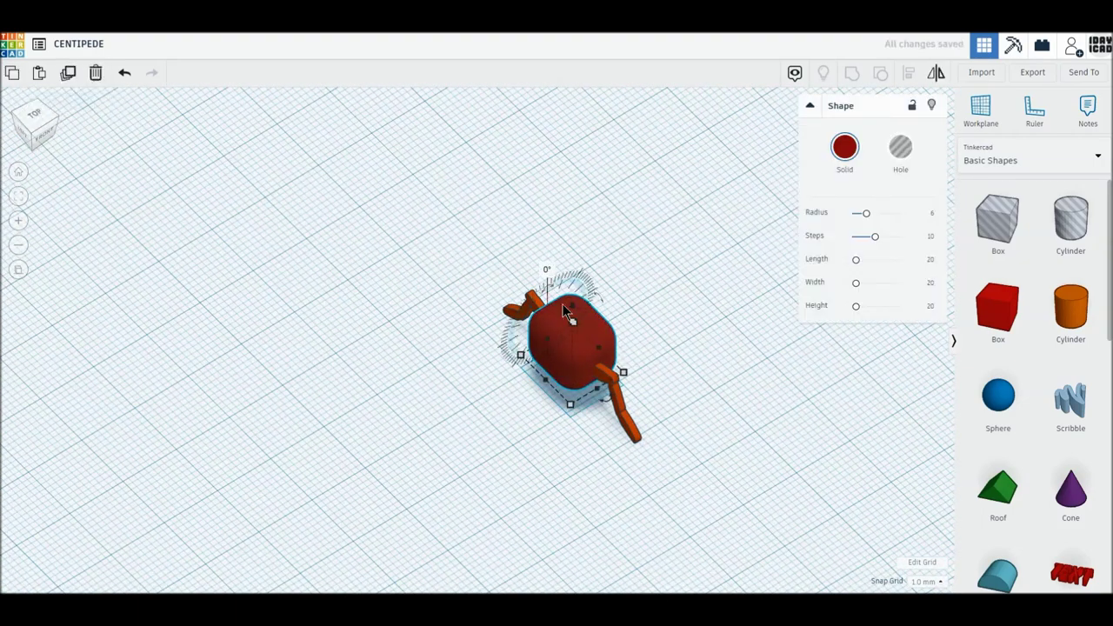
left_click_drag(563, 312, 573, 309)
left_click(928, 215)
type("9")
key("Return")
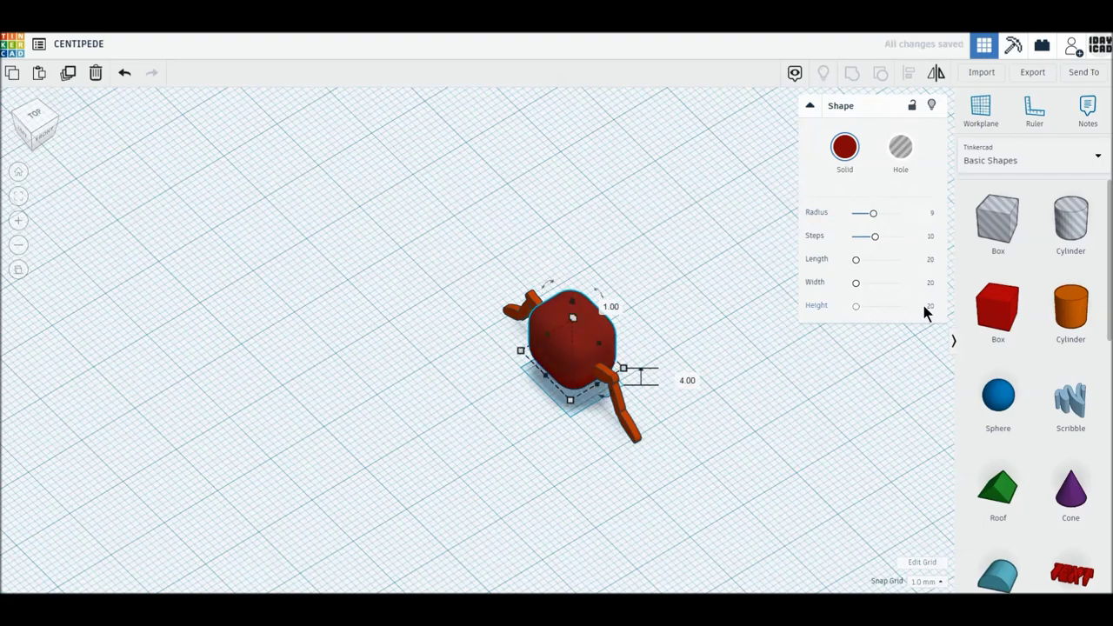
left_click(841, 149)
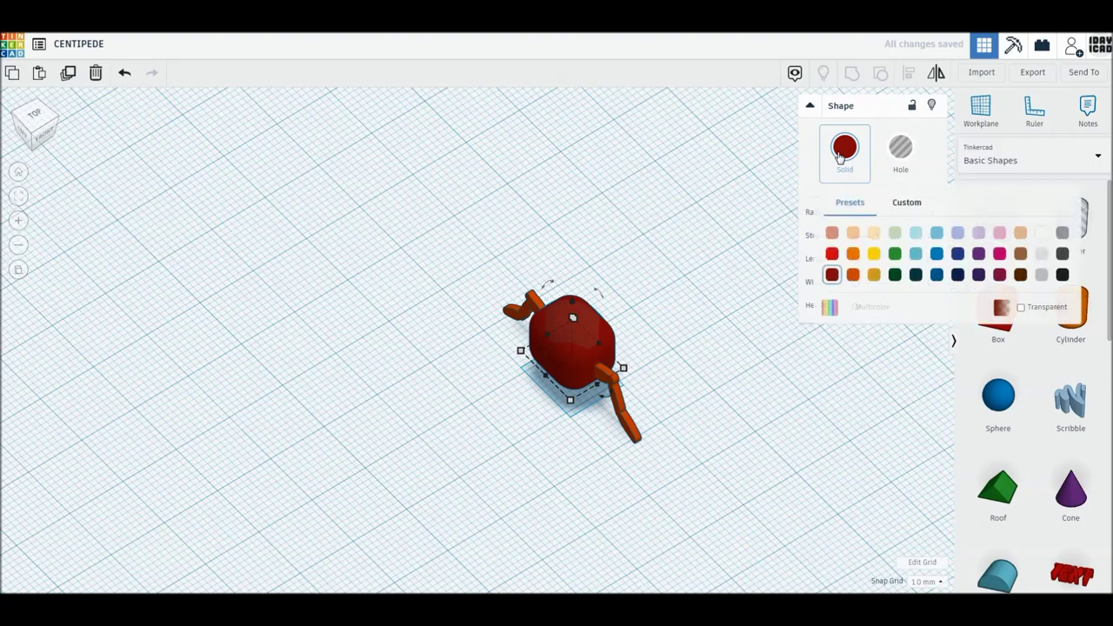
left_click(1021, 275)
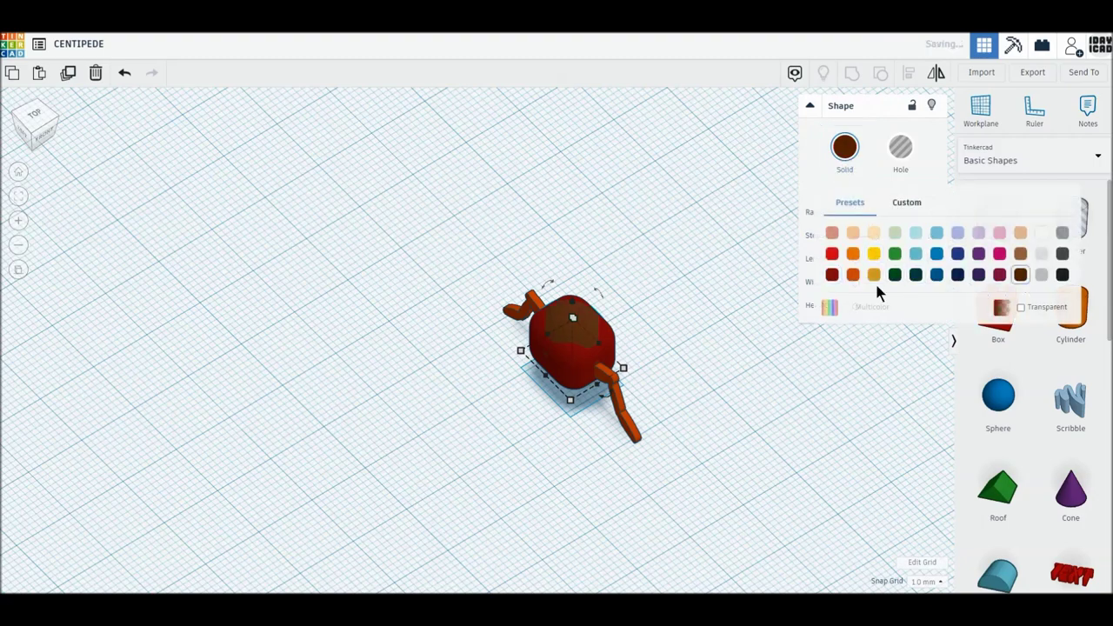
left_click(522, 224)
Group all four parts with Multicolor on and view the segment from the top.
left_click_drag(506, 254, 666, 429)
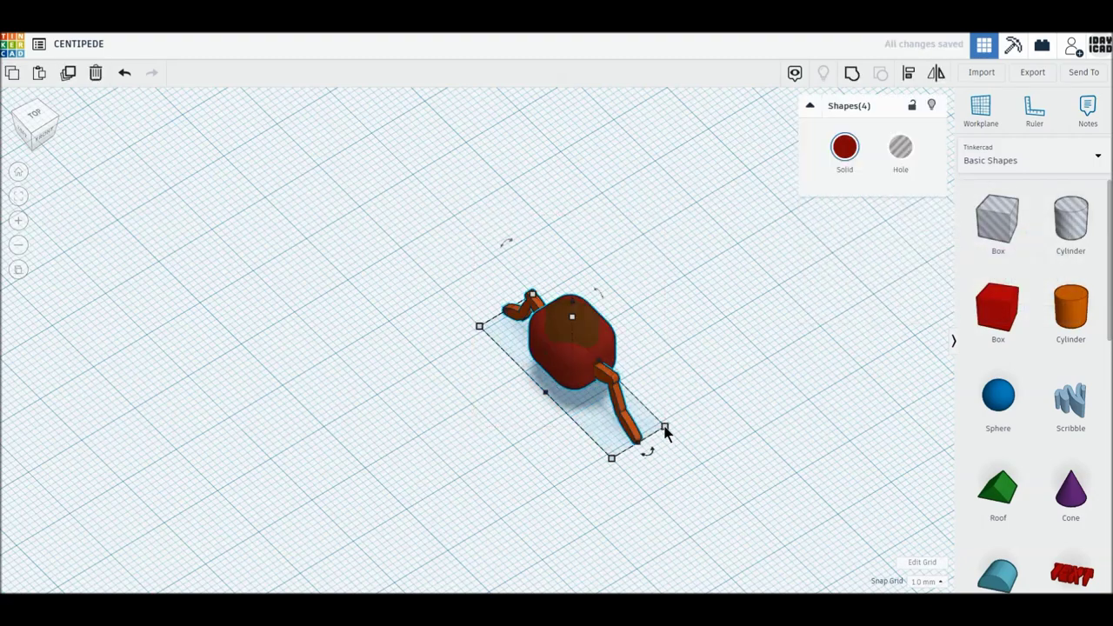
left_click(852, 76)
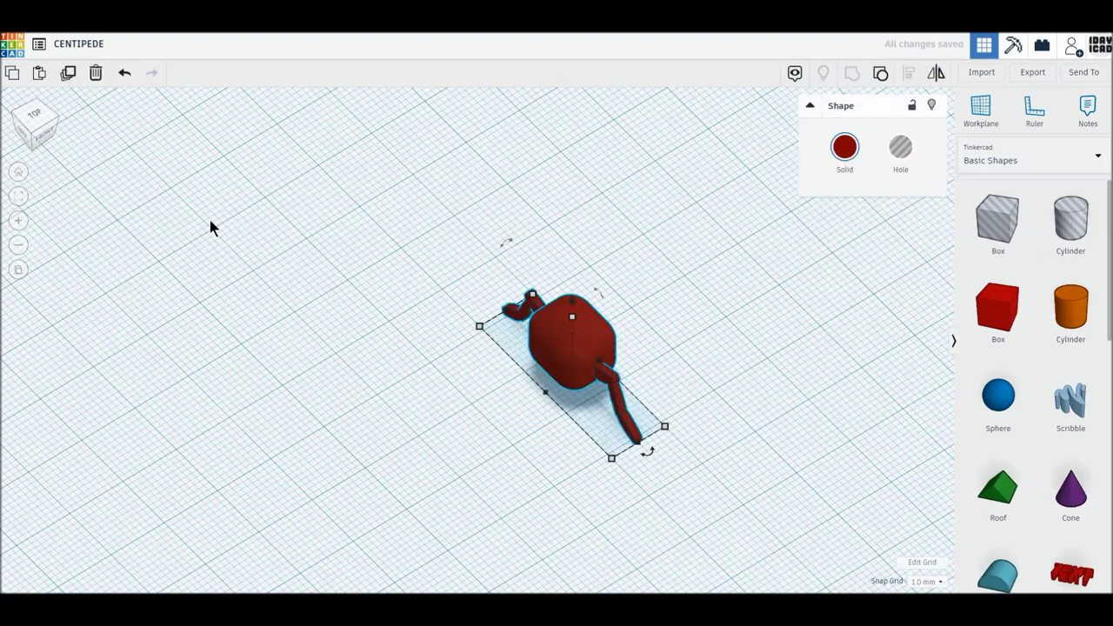
left_click(844, 147)
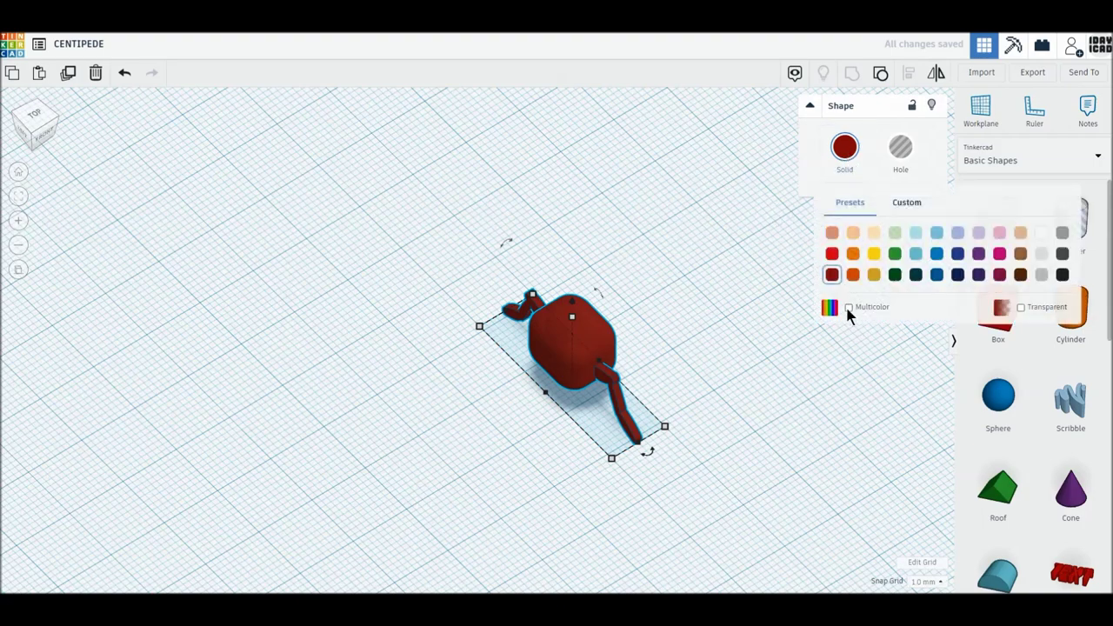
left_click(848, 307)
left_click(678, 290)
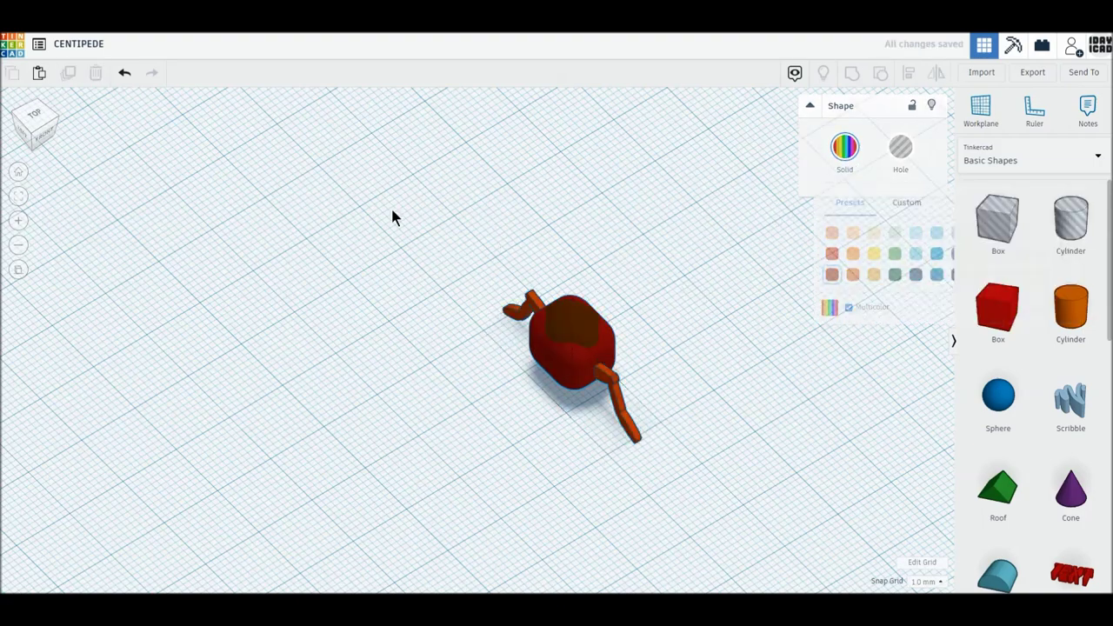
left_click(32, 122)
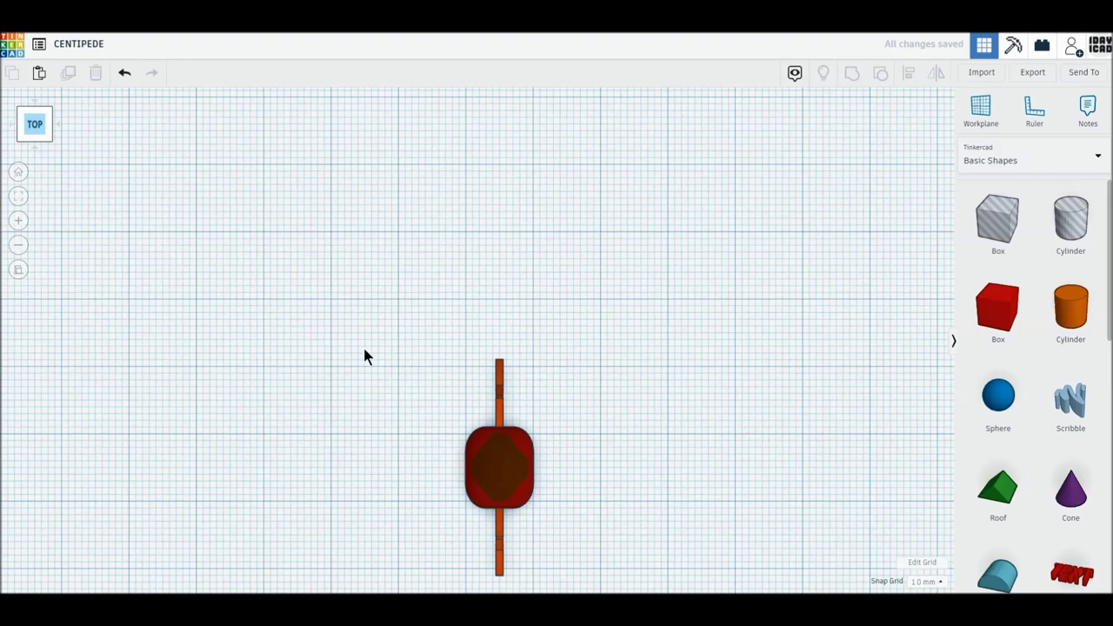
Duplicate the grouped segment and place the copy 60 mm above the original.
scroll(365, 355, "down", 2)
left_click(493, 445)
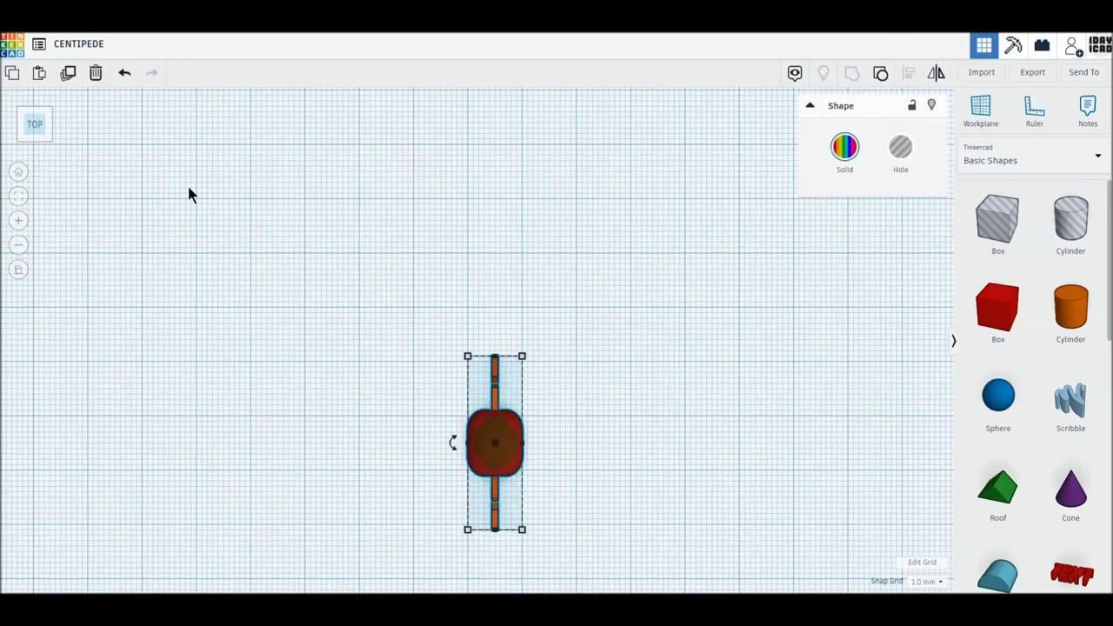
left_click(70, 76)
left_click_drag(511, 471, 513, 141)
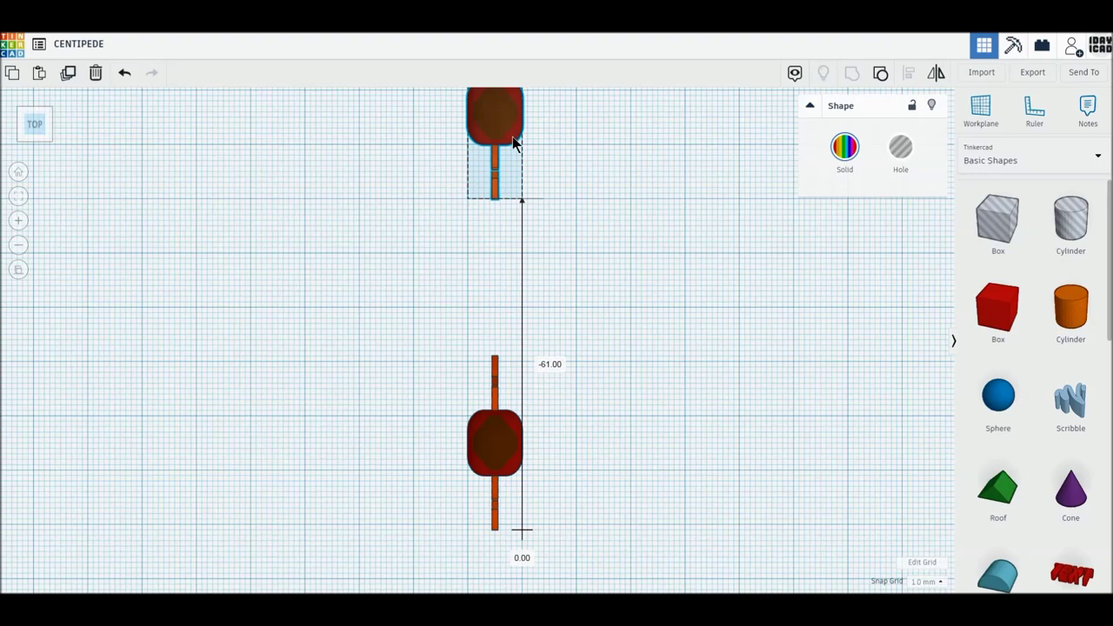
left_click_drag(513, 143, 514, 148)
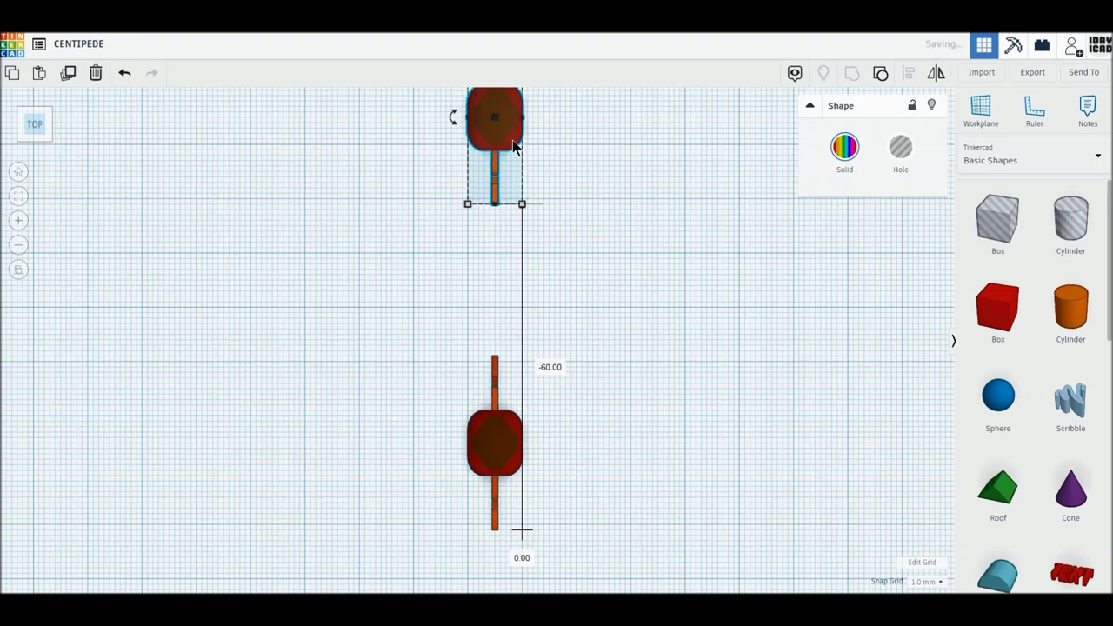
Select both stacked segments together and duplicate them in place.
scroll(636, 396, "down", 2)
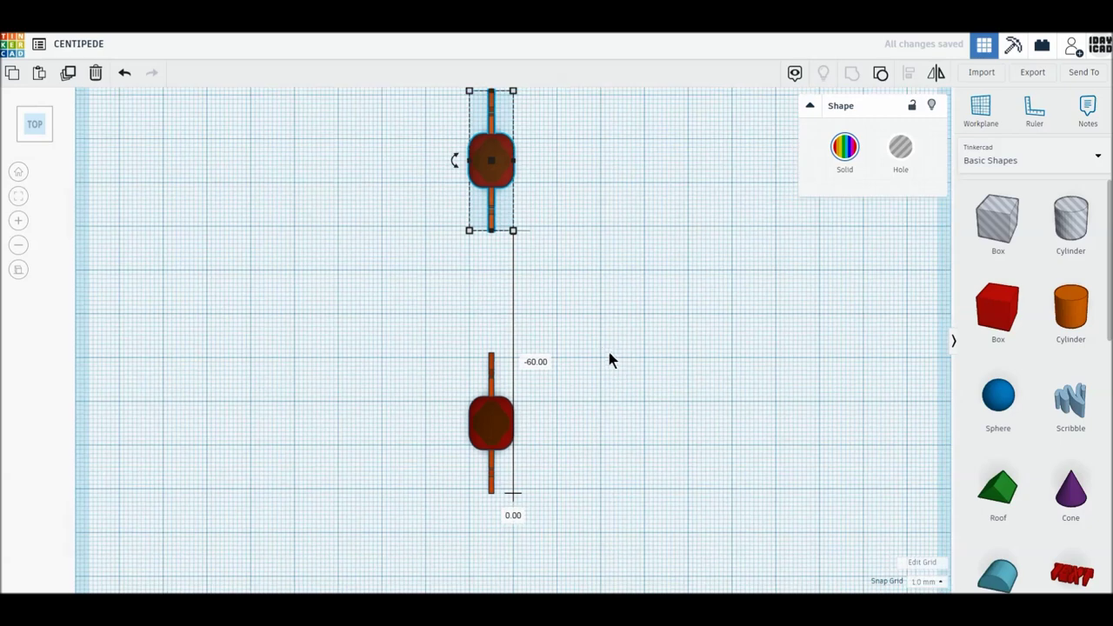
scroll(631, 378, "up", 2)
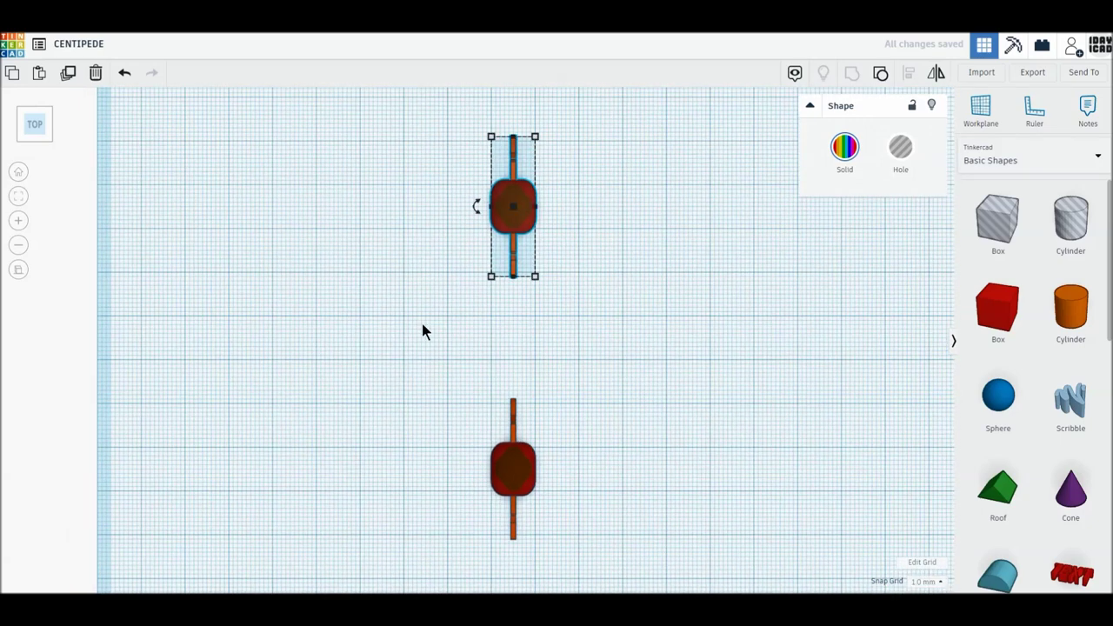
left_click(417, 270)
left_click_drag(379, 144, 629, 510)
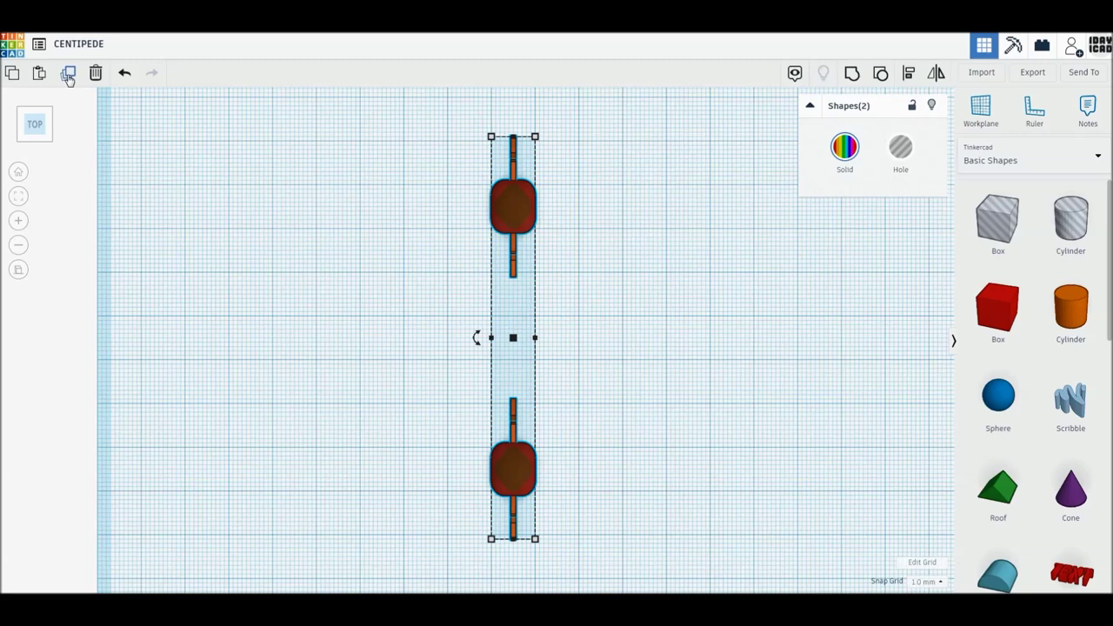
left_click(68, 74)
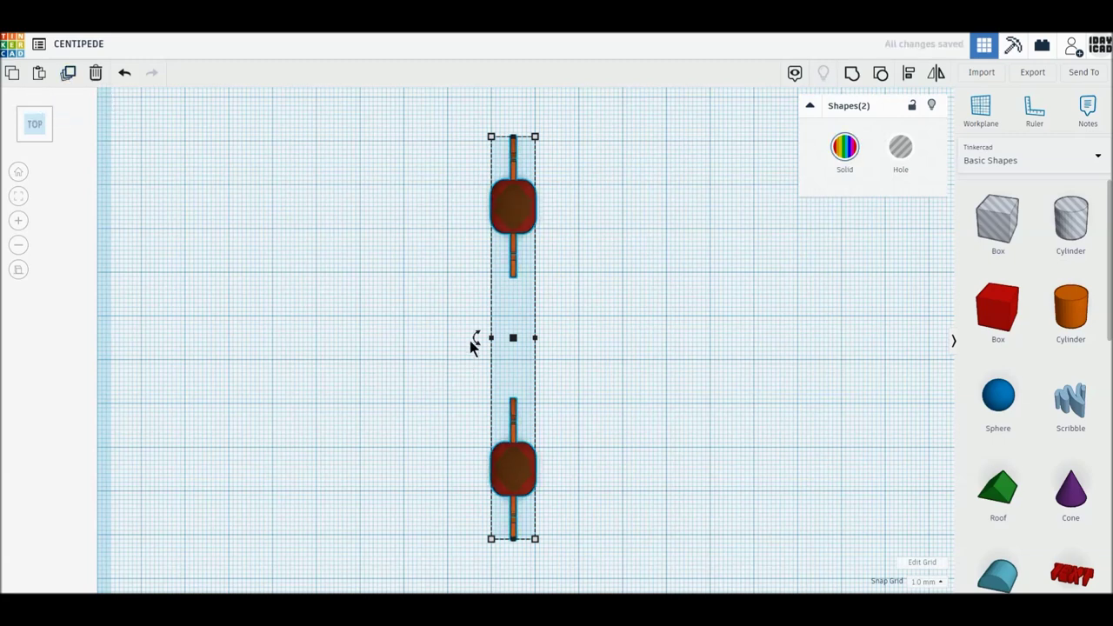
Rotate the duplicated pair 15° and repeat the rotated copy to start curving the body.
left_click_drag(471, 341, 244, 409)
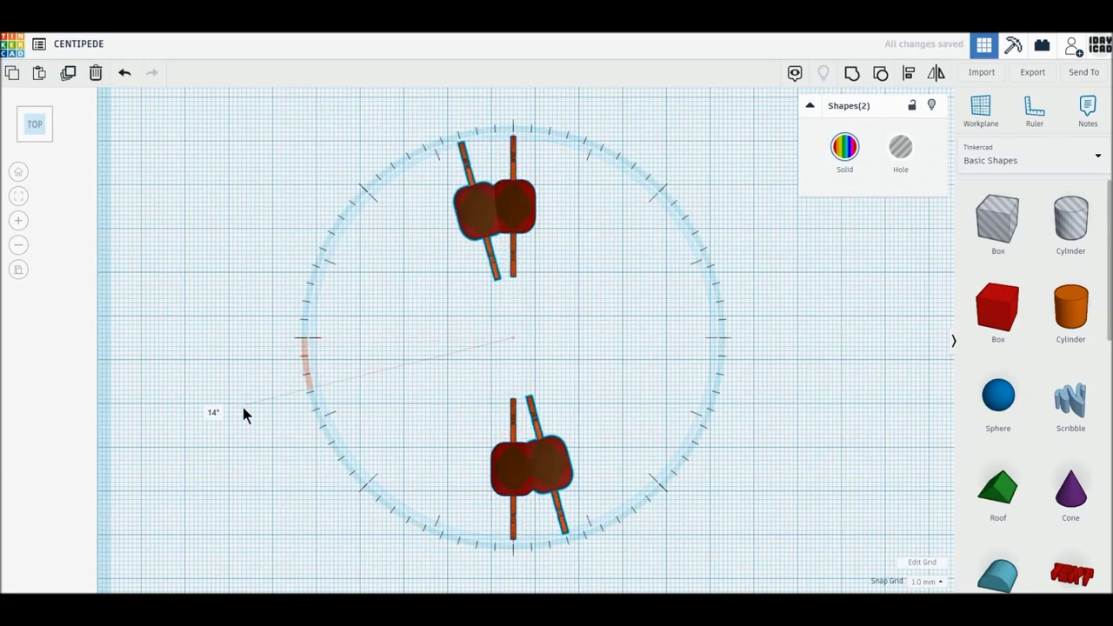
left_click_drag(243, 414, 244, 419)
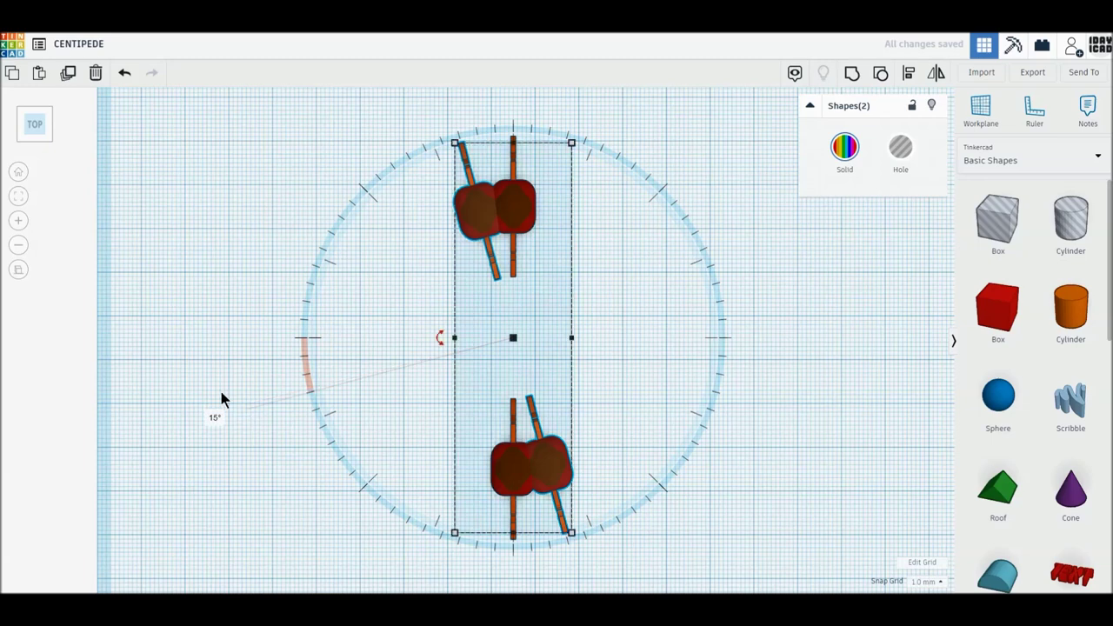
left_click(67, 75)
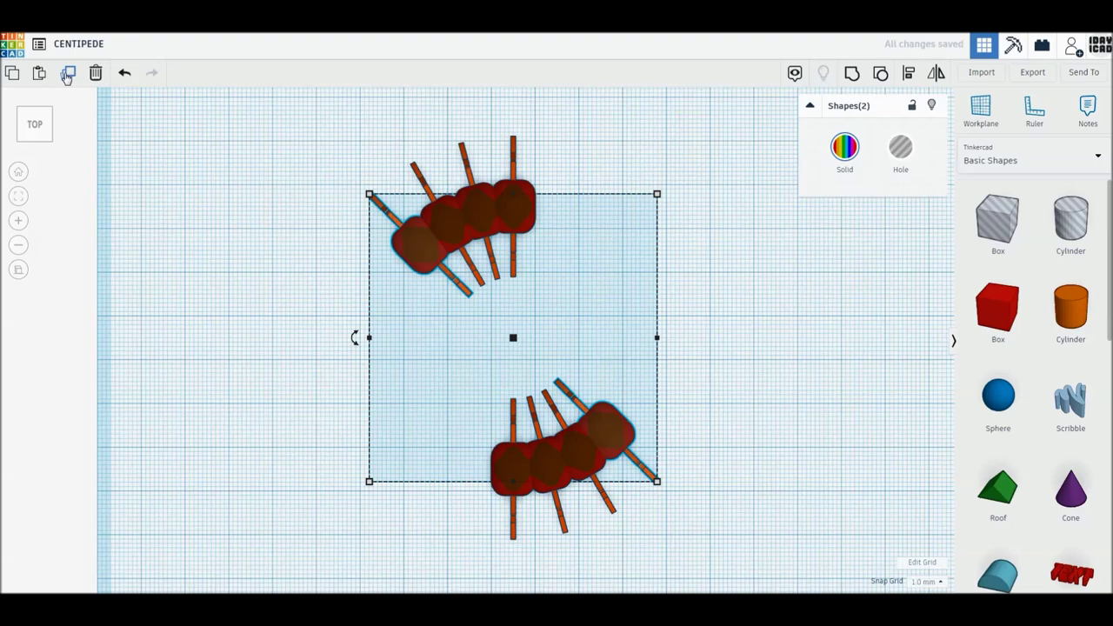
left_click(67, 75)
left_click(67, 75)
left_click(67, 75)
Keep adding rotated copies until both halves close into a full ring, then select its right half.
left_click(67, 75)
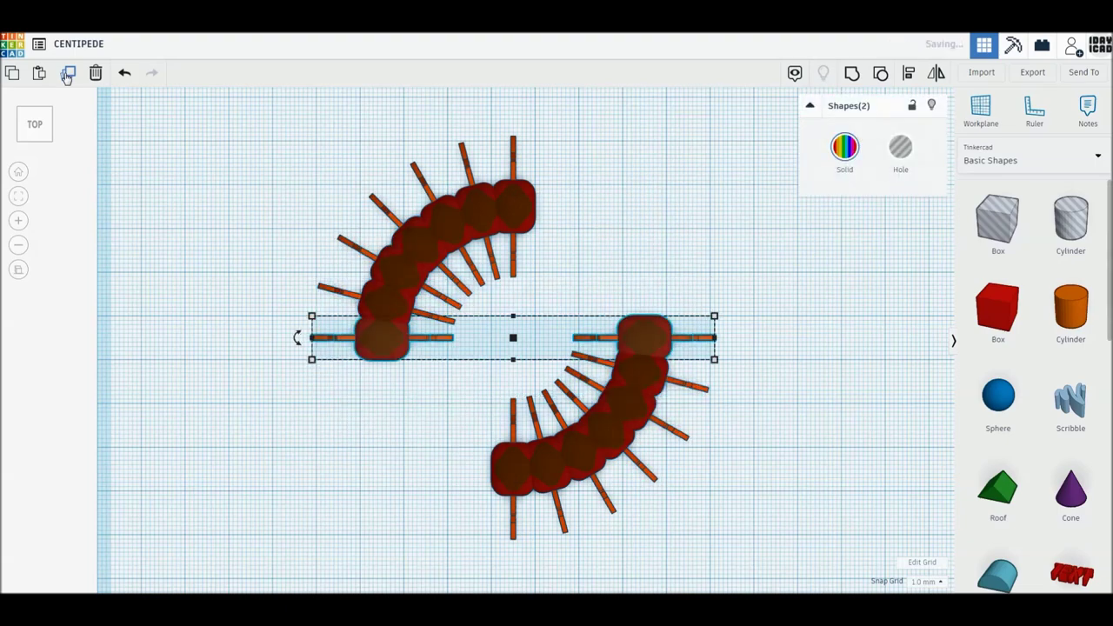
left_click(67, 75)
left_click(67, 75)
left_click(67, 75)
left_click(67, 74)
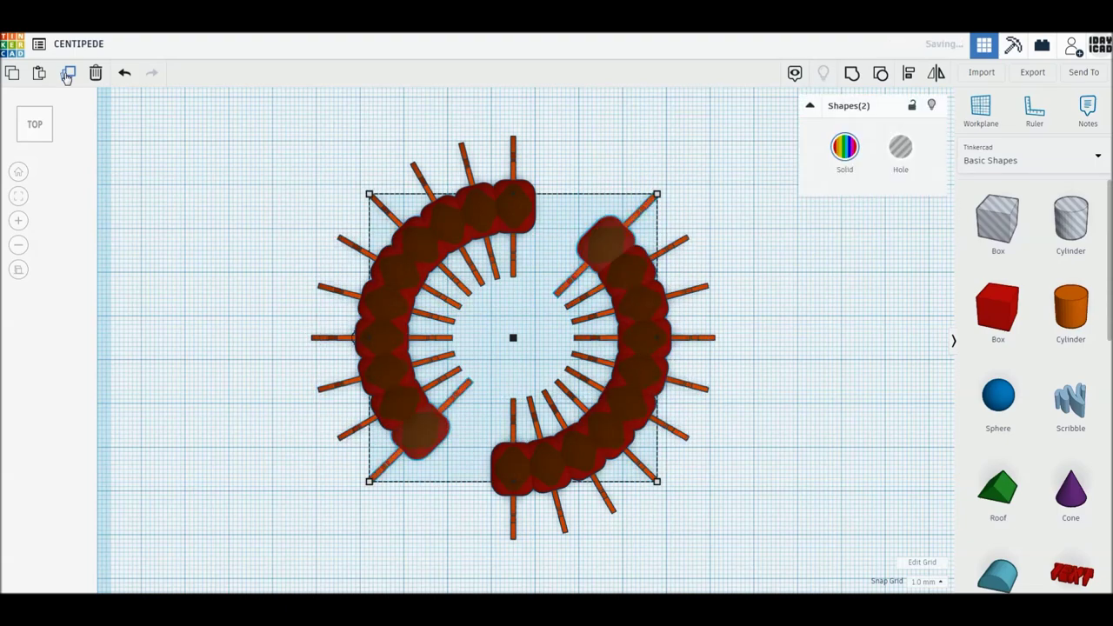
left_click(67, 75)
left_click(67, 75)
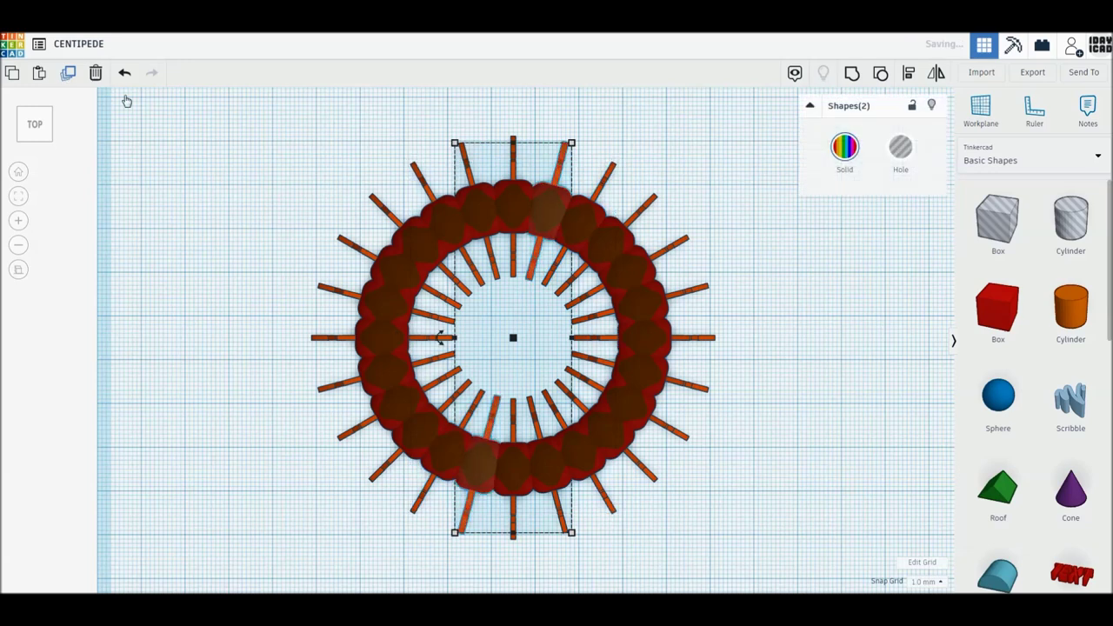
left_click(770, 263)
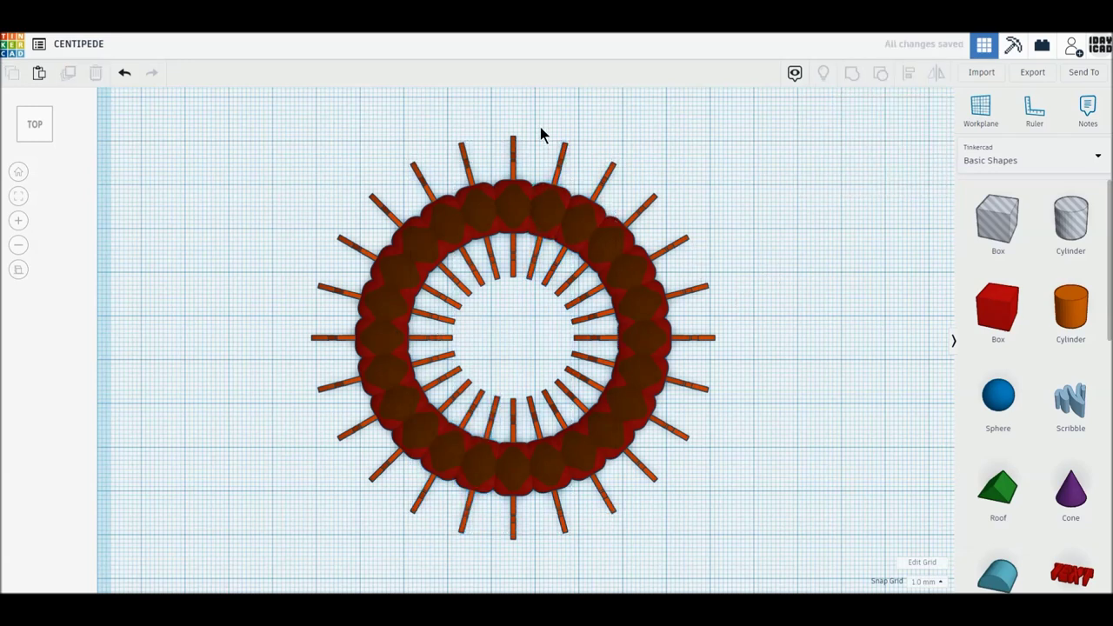
left_click_drag(540, 127, 820, 507)
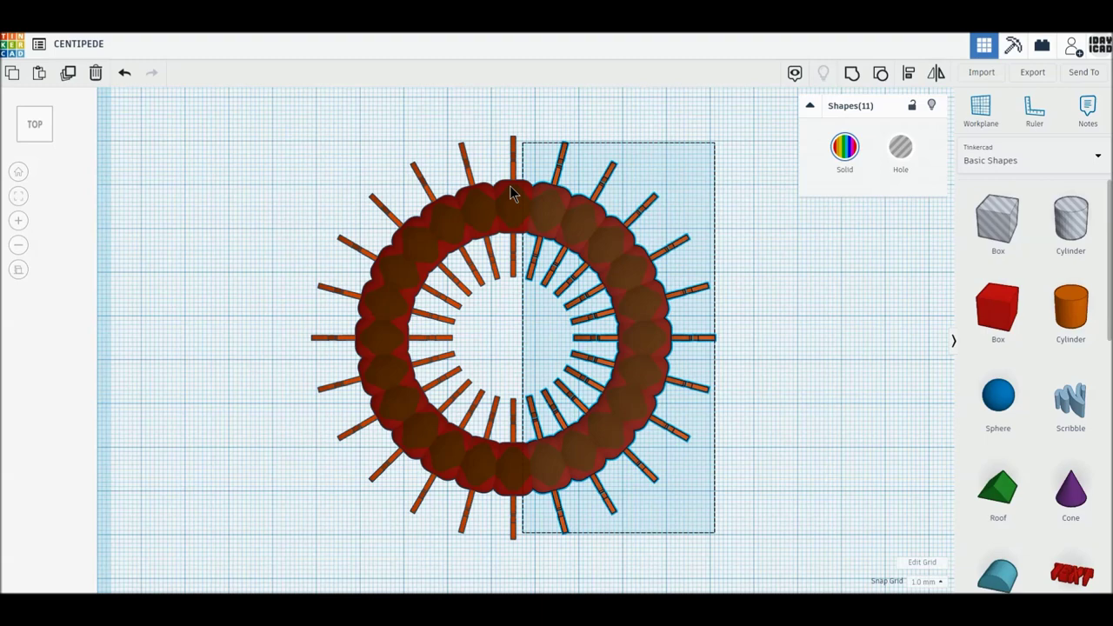
Include the top leg and move the ring's right half down into an S-curve.
left_click(513, 193, "shift")
scroll(513, 193, "down", 1)
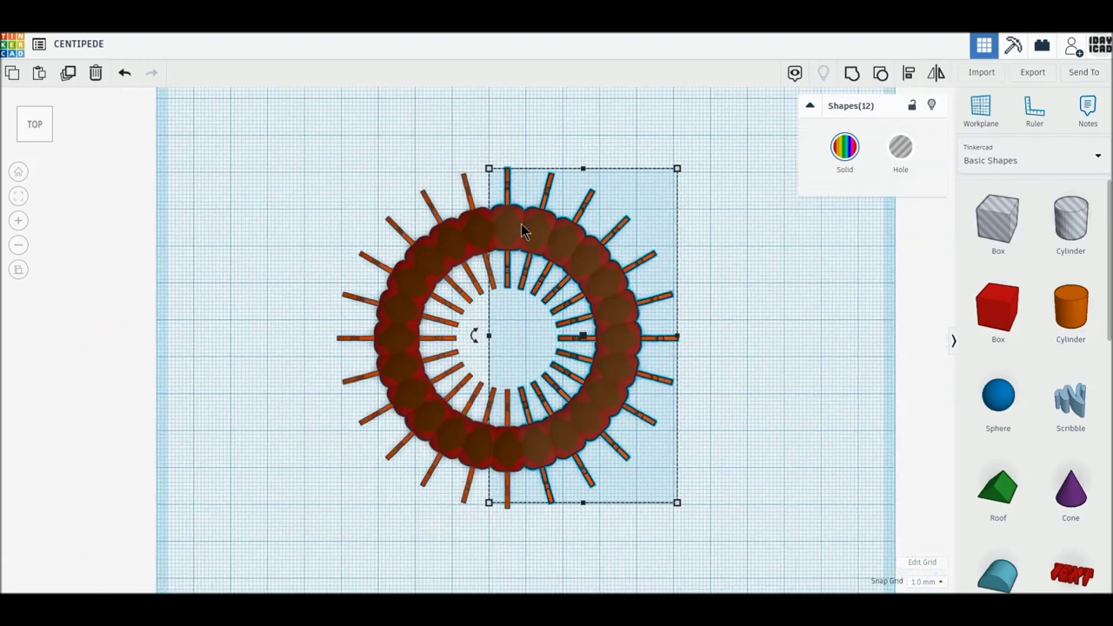
scroll(522, 229, "down", 1)
scroll(546, 229, "down", 1)
mouse_move(501, 169)
left_mouse_down()
mouse_move(557, 327)
mouse_move(549, 175)
mouse_move(530, 329)
mouse_move(501, 381)
left_mouse_up()
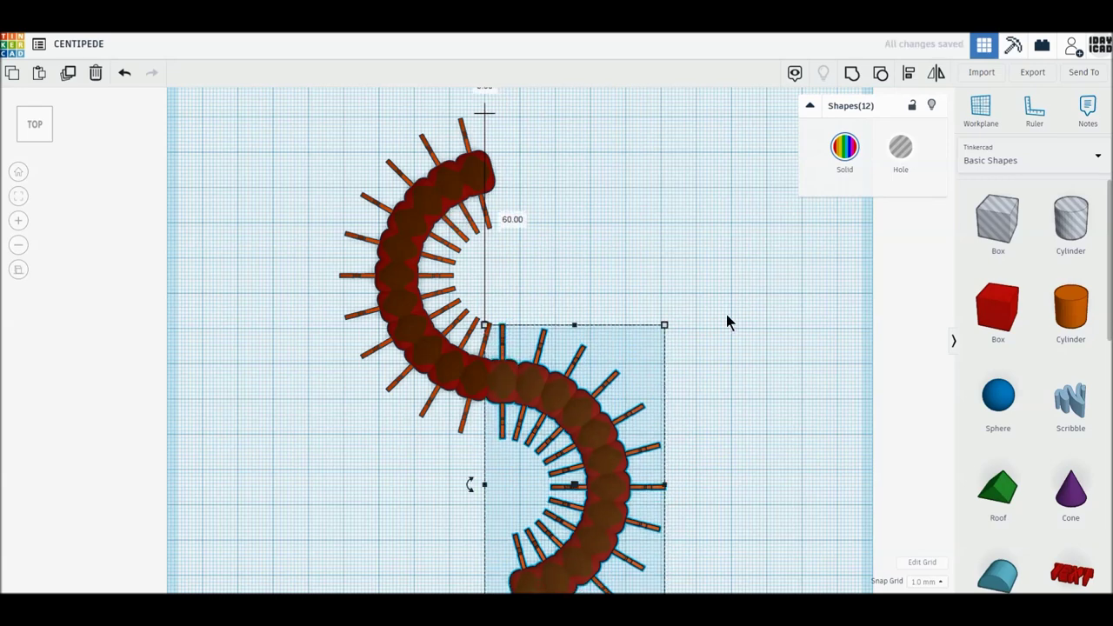
Delete the extra vertical leg at the joint and select the six tail pieces.
key("Escape")
left_click(500, 384)
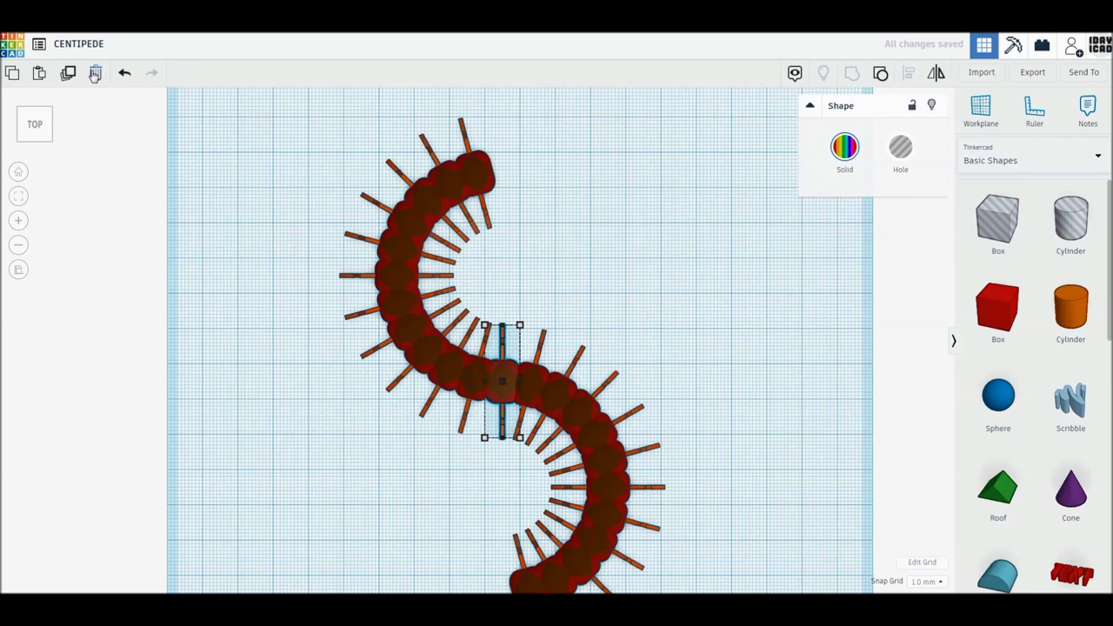
left_click(96, 74)
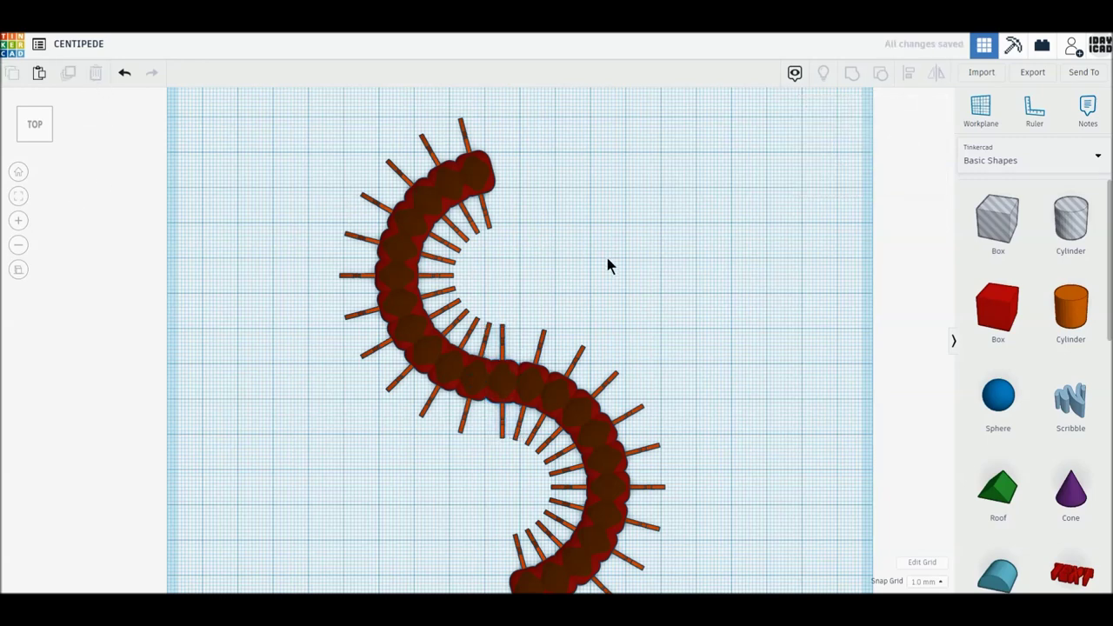
middle_click_drag(696, 362, 698, 315)
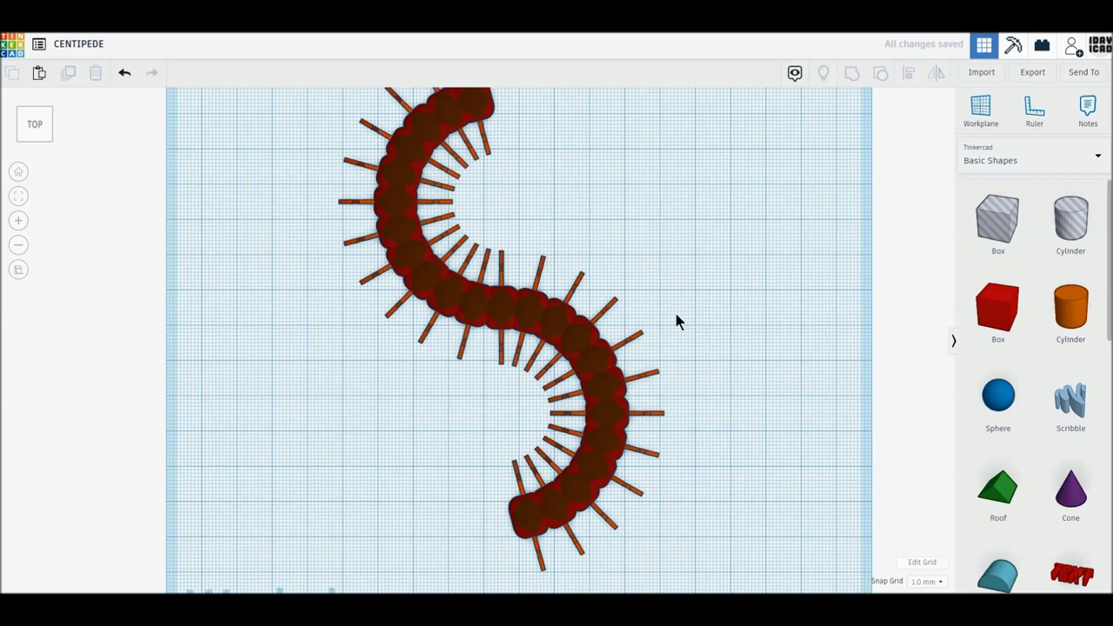
left_click_drag(479, 409, 657, 535)
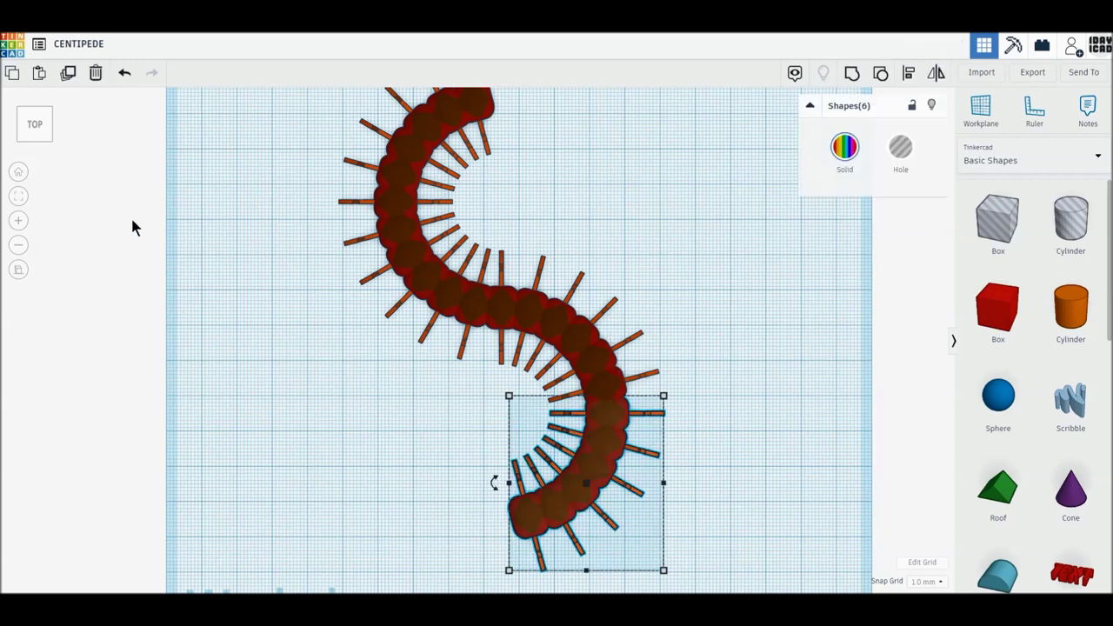
Undo an accidental tail duplicate and reselect the six tail pieces.
left_click(68, 74)
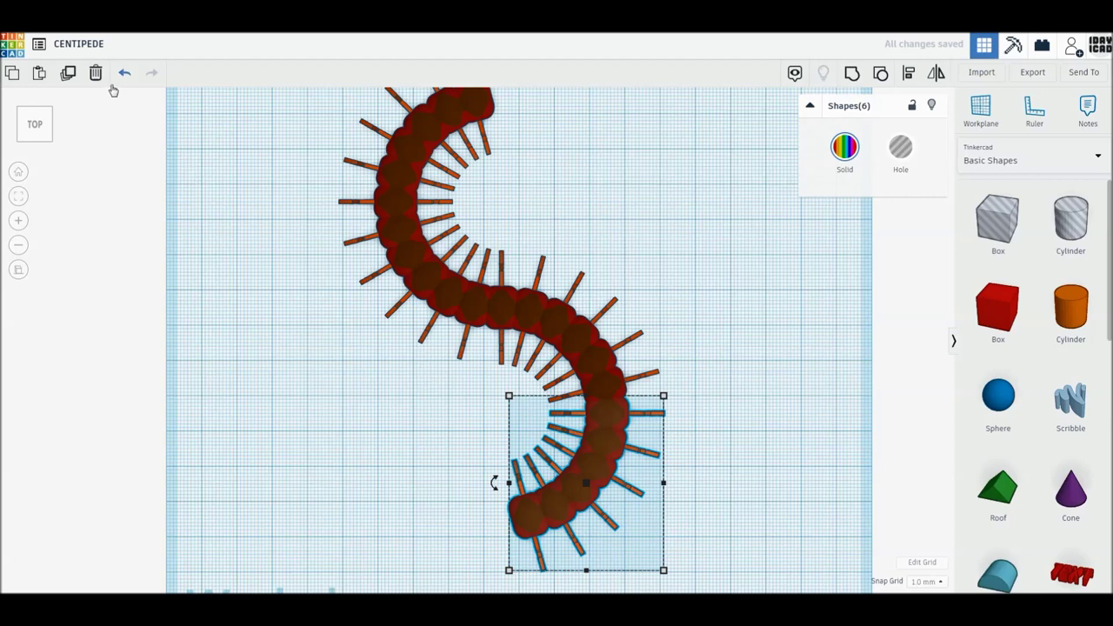
left_click(124, 77)
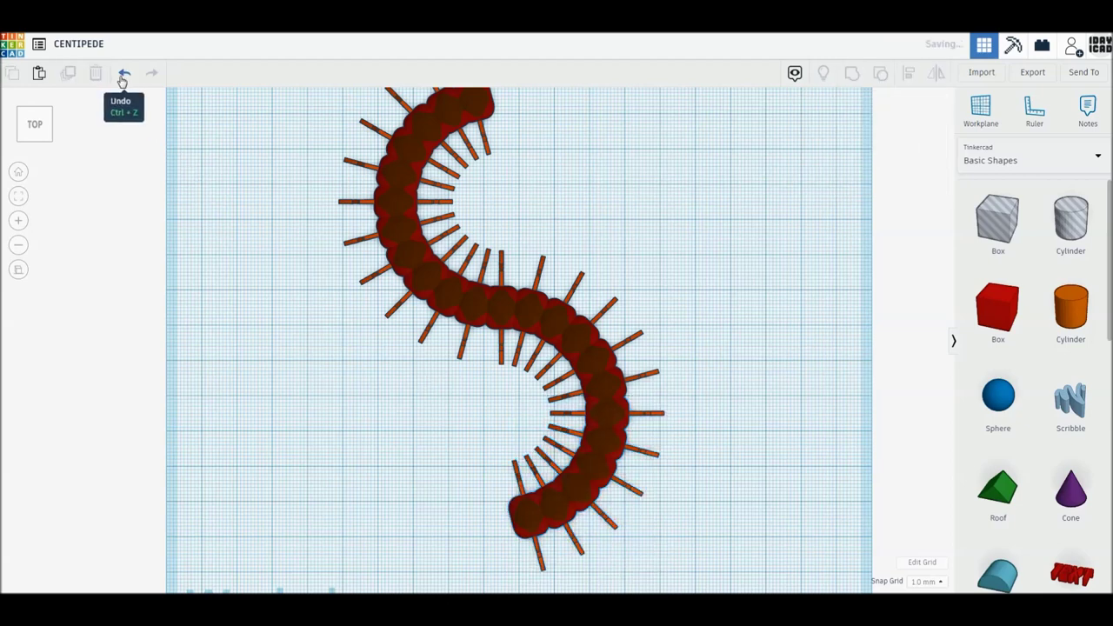
left_click_drag(655, 537, 665, 533)
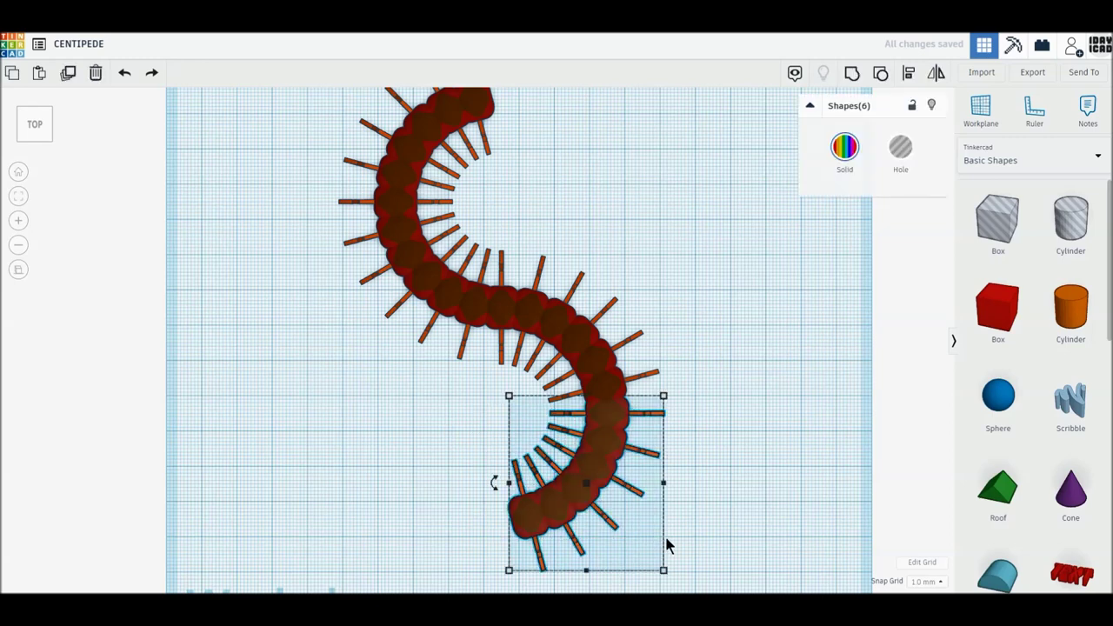
left_click(66, 77)
Mirror the tail left-to-right and move it right to rejoin the body.
left_click(937, 77)
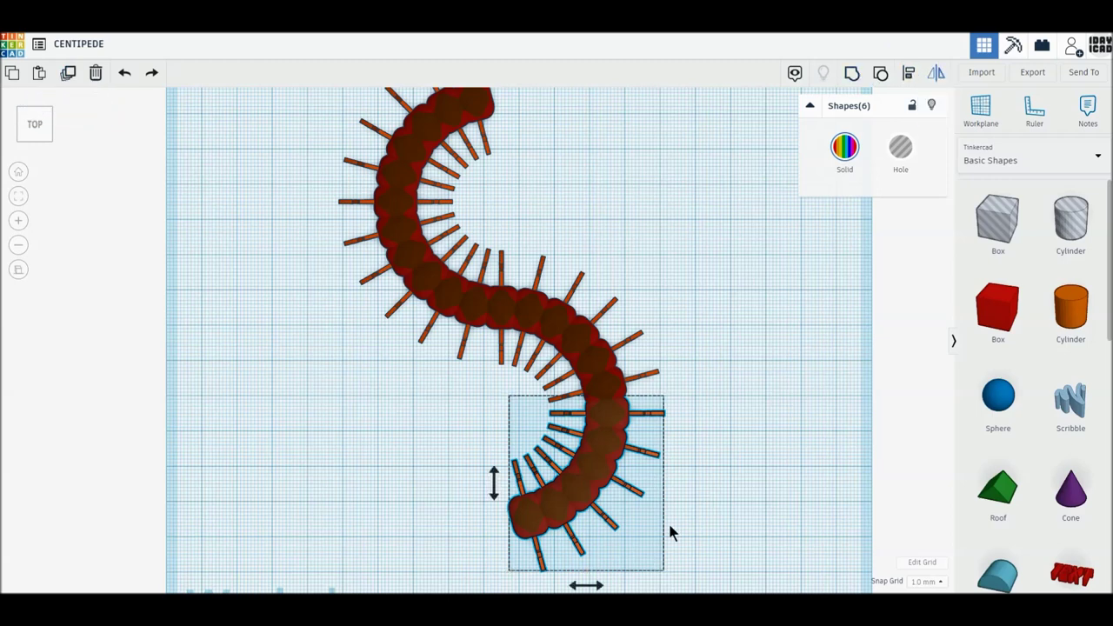
mouse_move(586, 585)
left_click(599, 589)
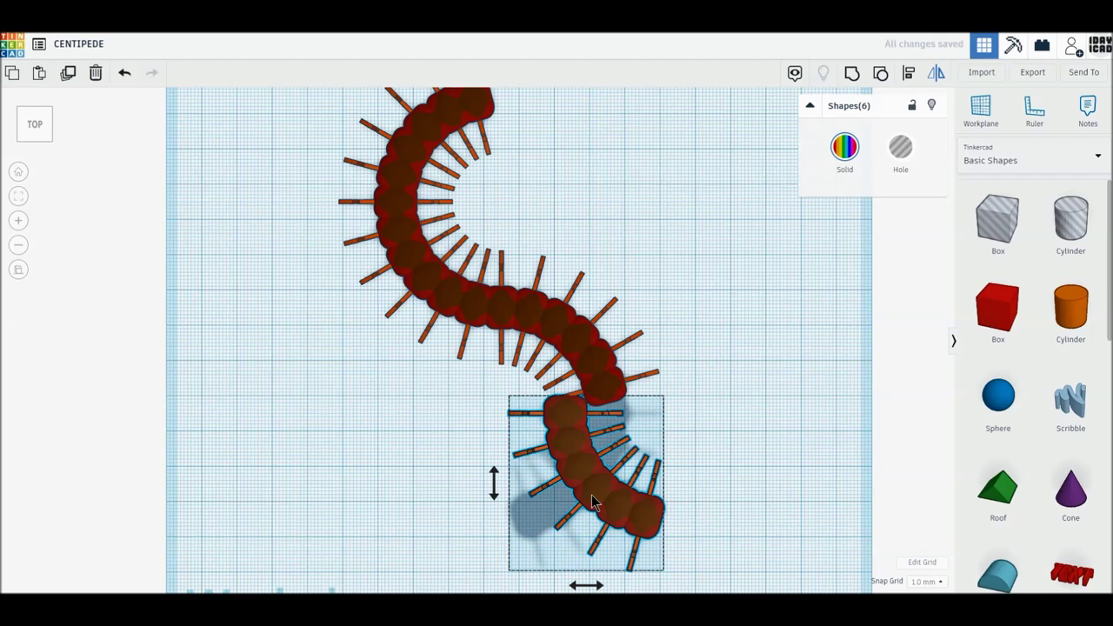
left_click_drag(559, 420, 600, 418)
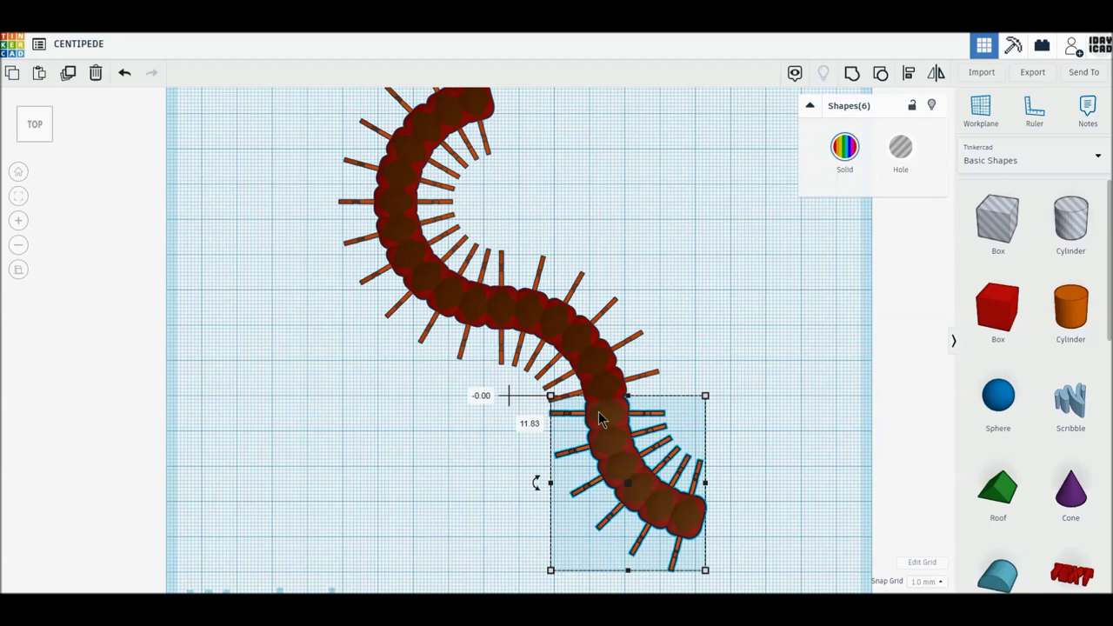
scroll(599, 422, "up", 2)
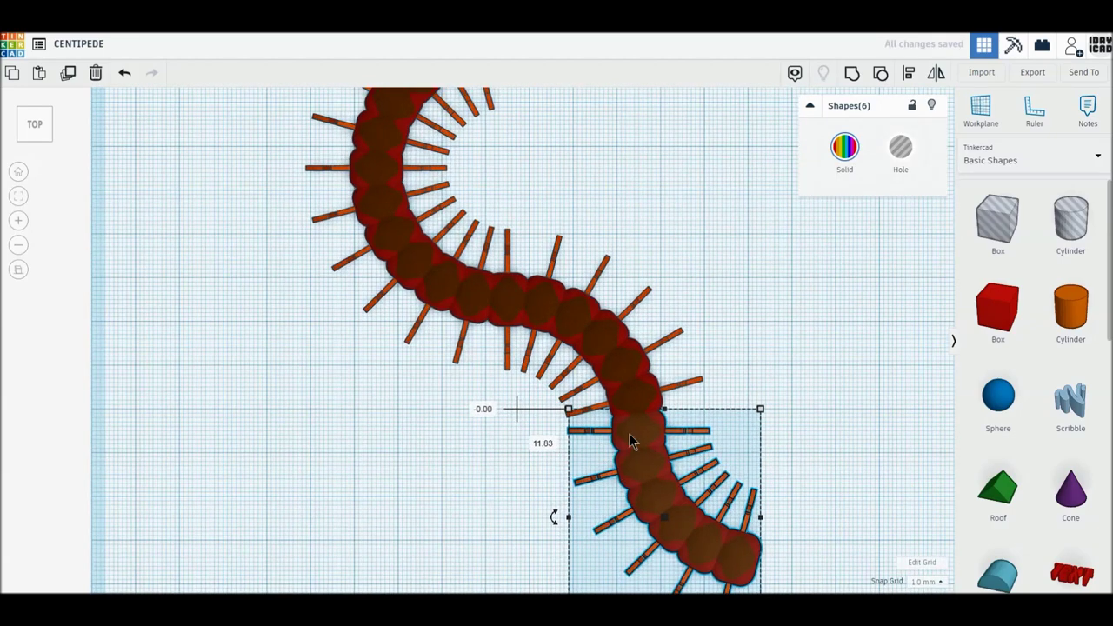
middle_click_drag(629, 434, 551, 389)
scroll(552, 389, "up", 2)
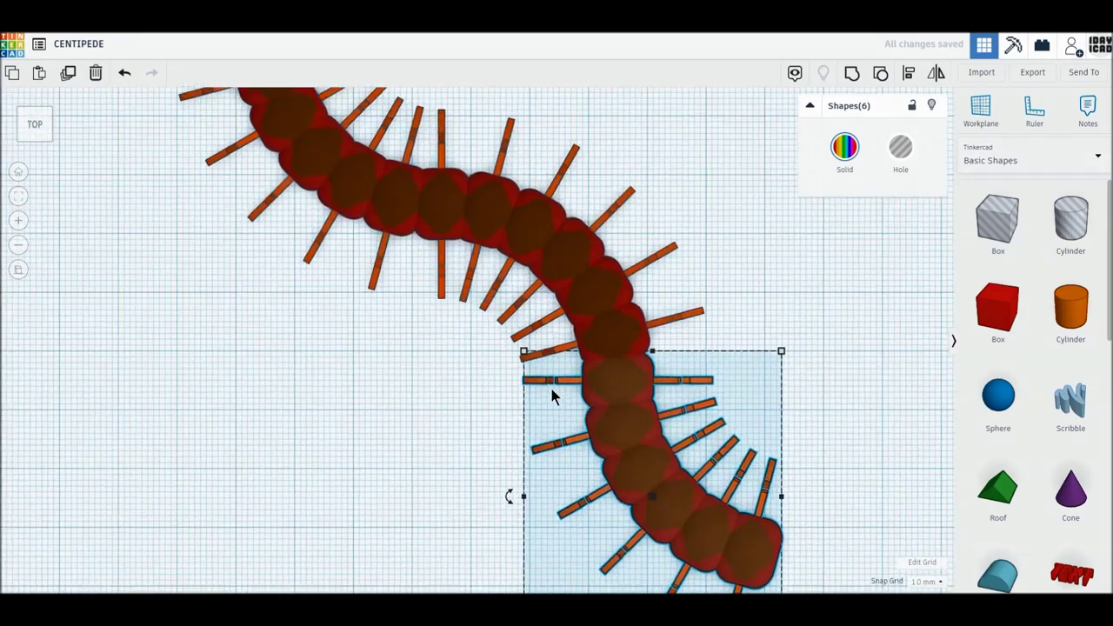
Align the flipped tail with the body joint and clear the selection.
scroll(551, 388, "up", 1)
left_click_drag(553, 390, 550, 395)
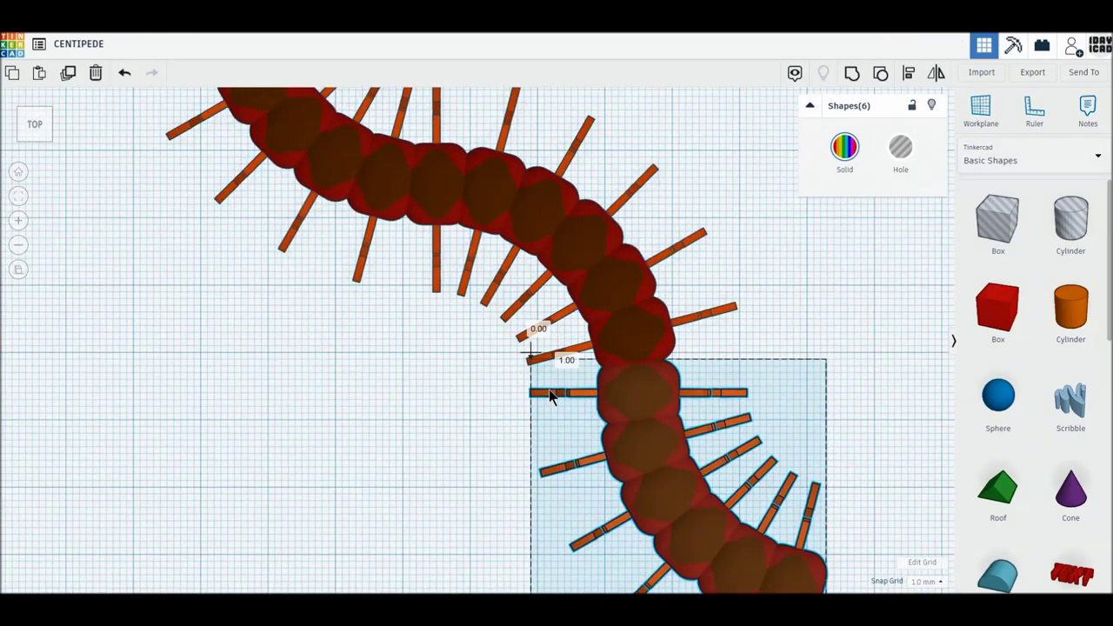
key("Up")
scroll(461, 448, "down", 3)
scroll(459, 437, "down", 3)
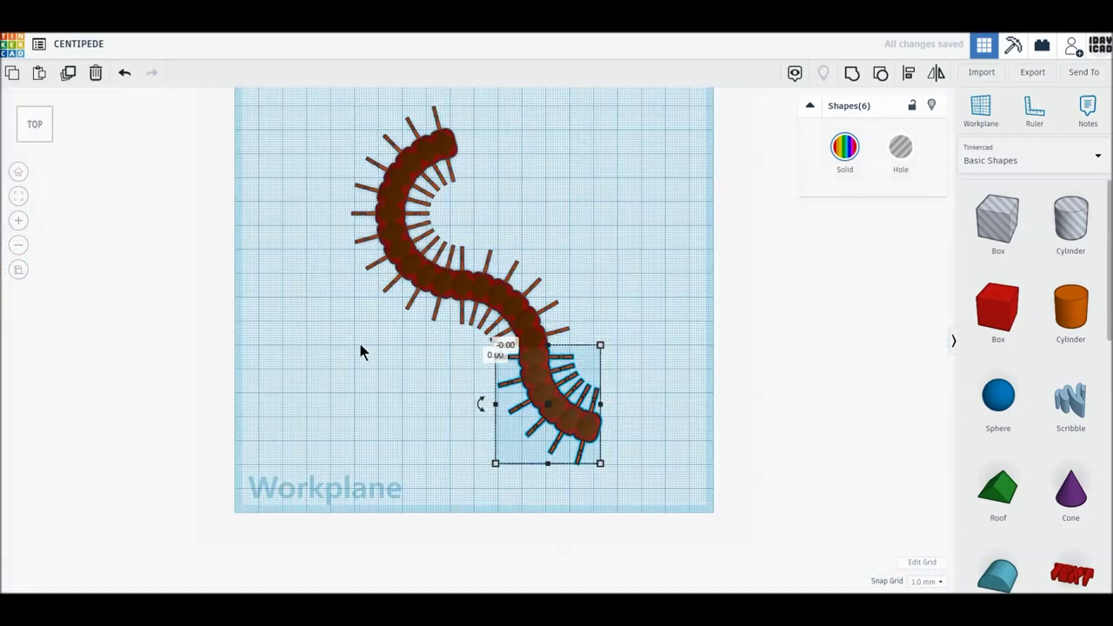
left_click(361, 334)
scroll(493, 509, "up", 3)
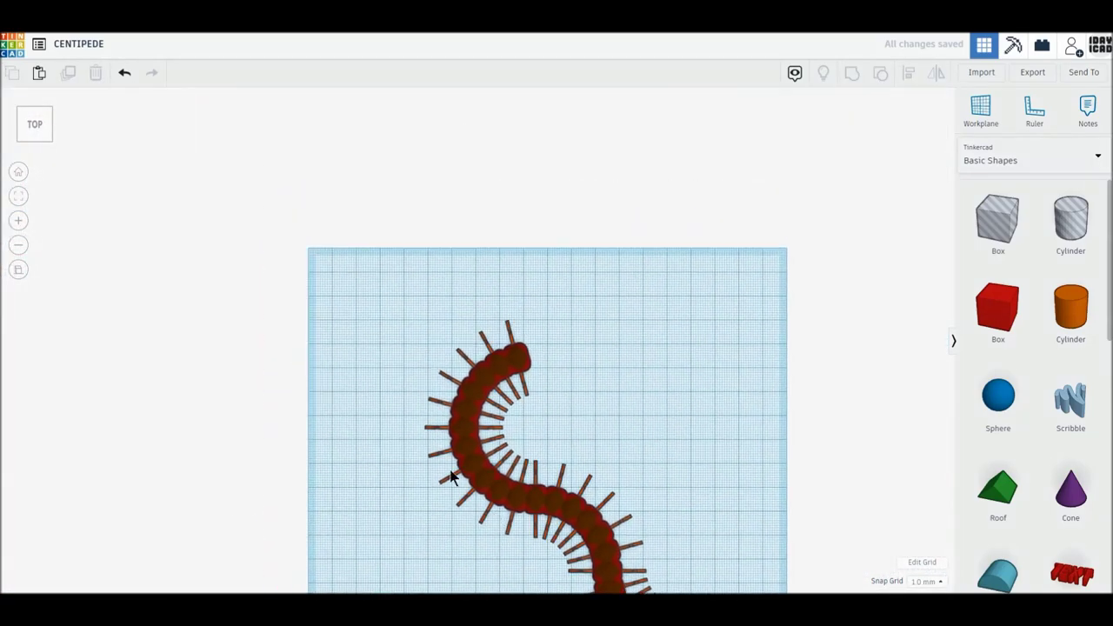
scroll(412, 434, "up", 5)
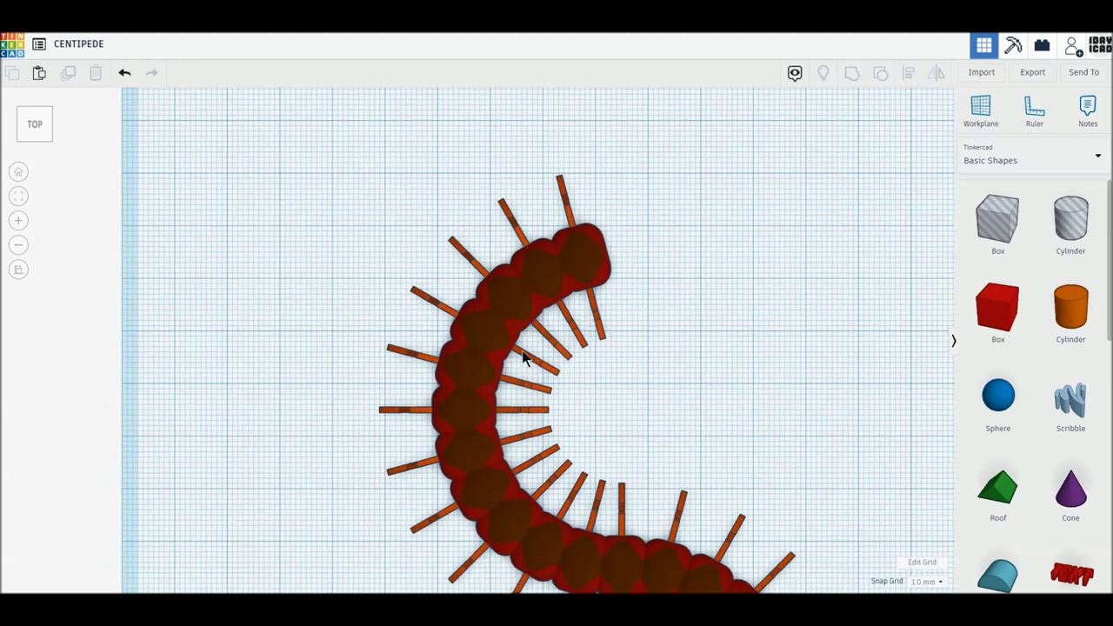
left_click_drag(654, 398, 364, 241)
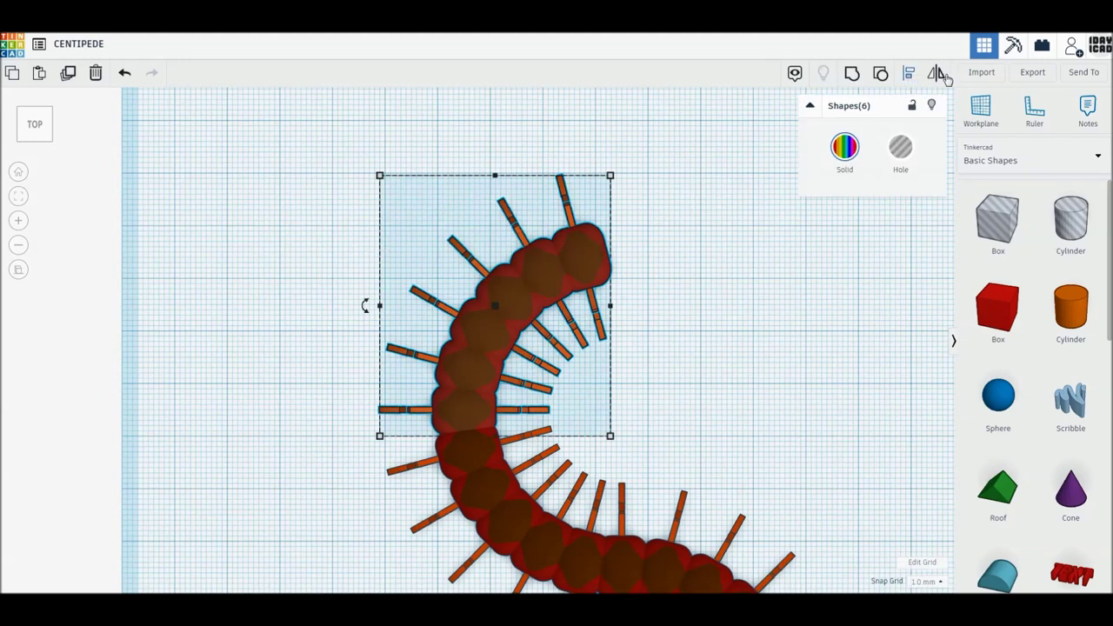
left_click(936, 75)
mouse_move(495, 450)
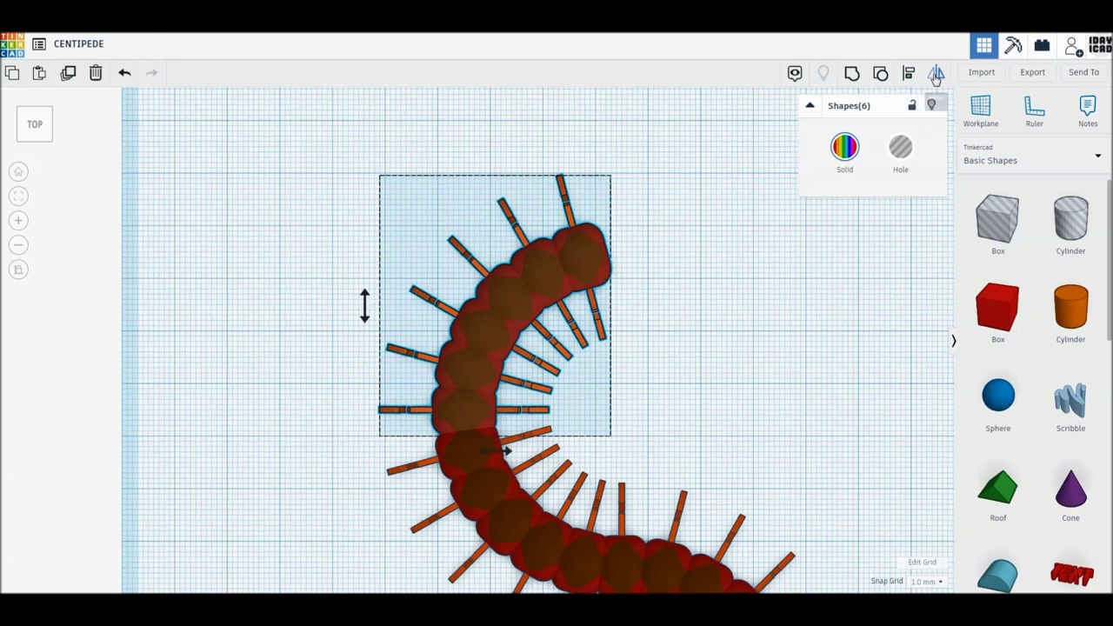
left_click(495, 452)
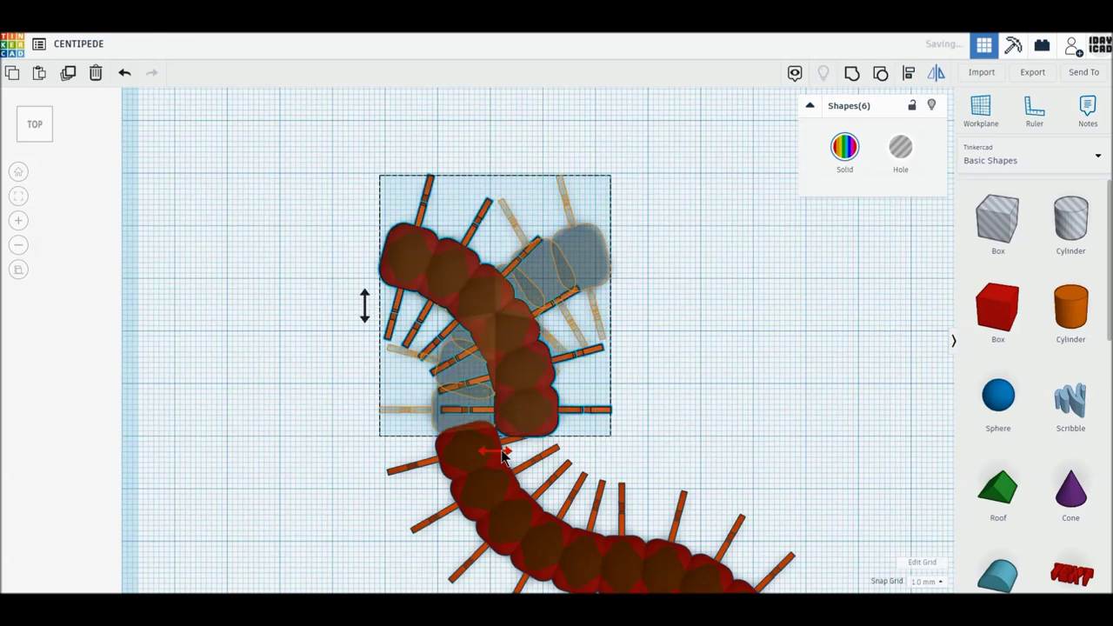
left_click_drag(607, 417, 537, 419)
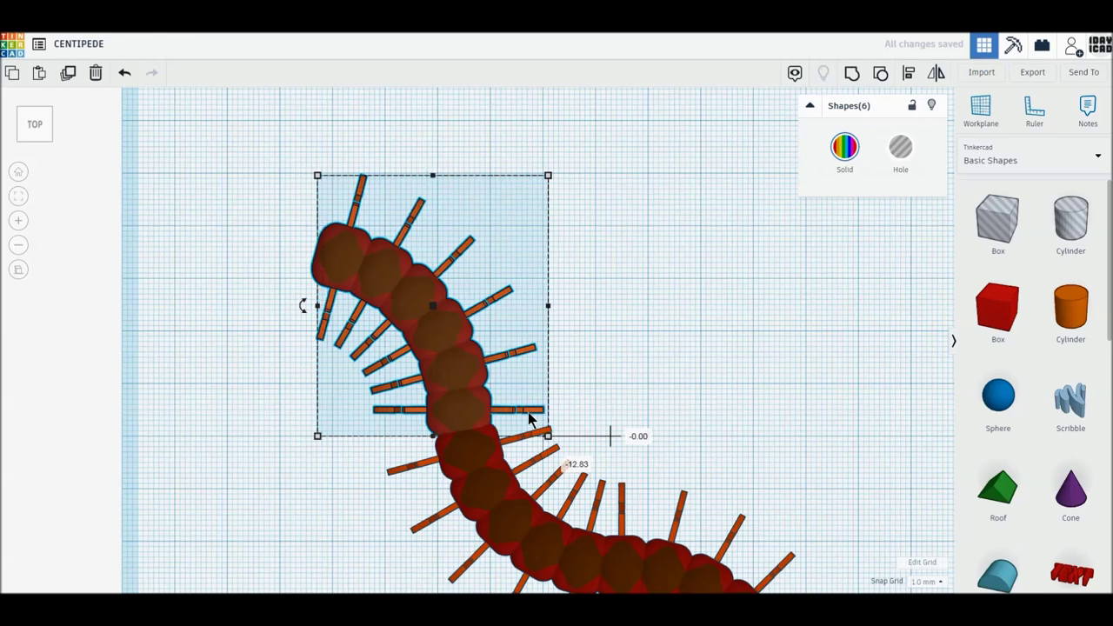
key("Right")
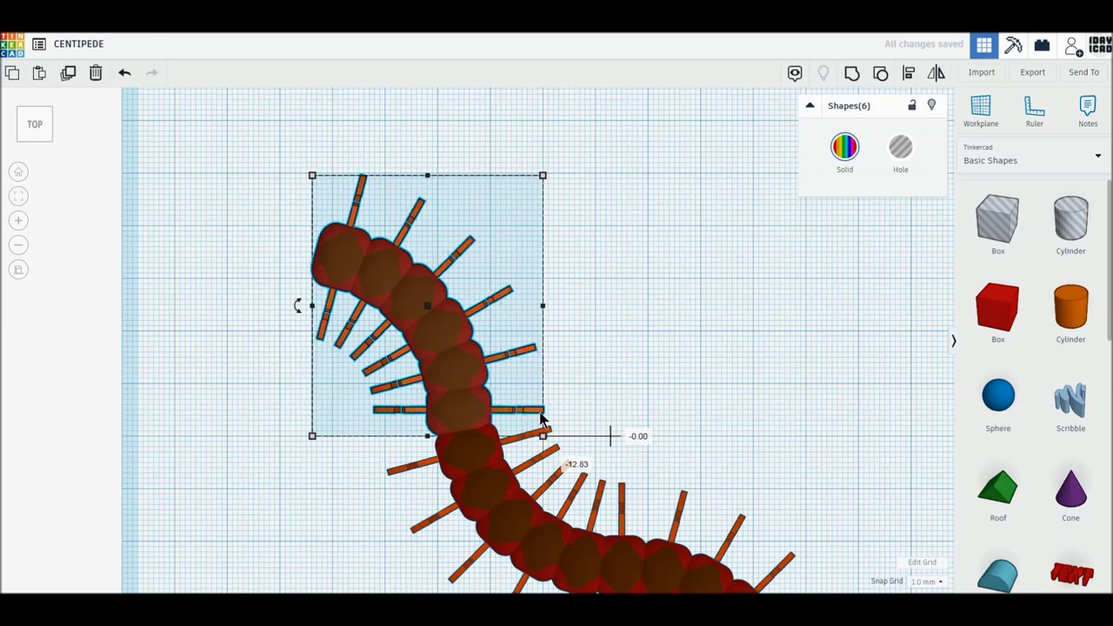
left_click_drag(540, 419, 545, 418)
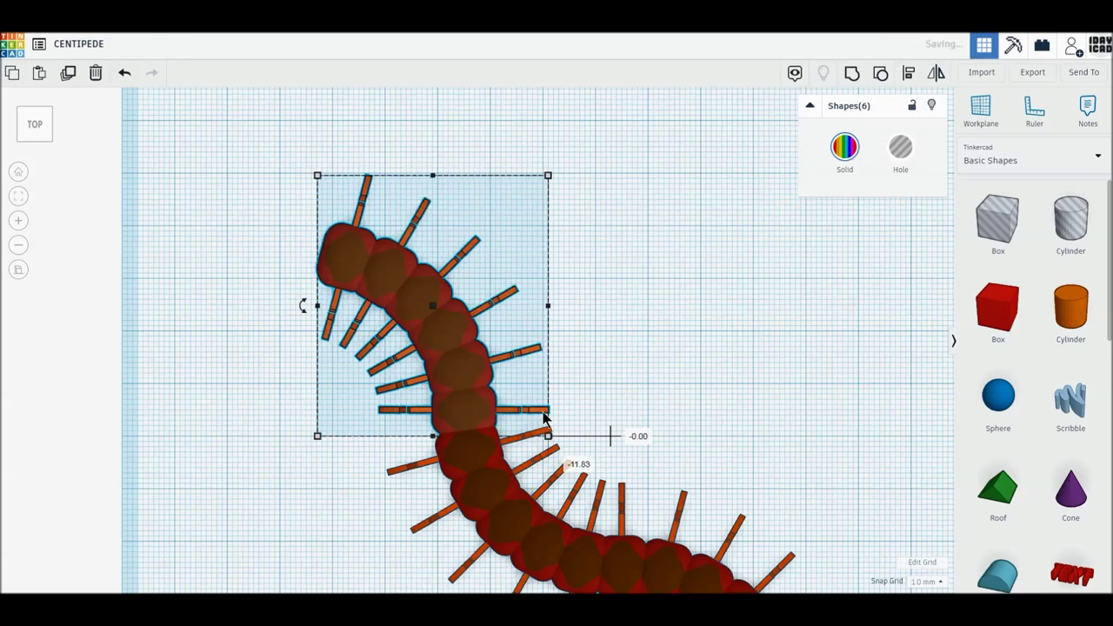
left_click(606, 418)
scroll(606, 419, "down", 1)
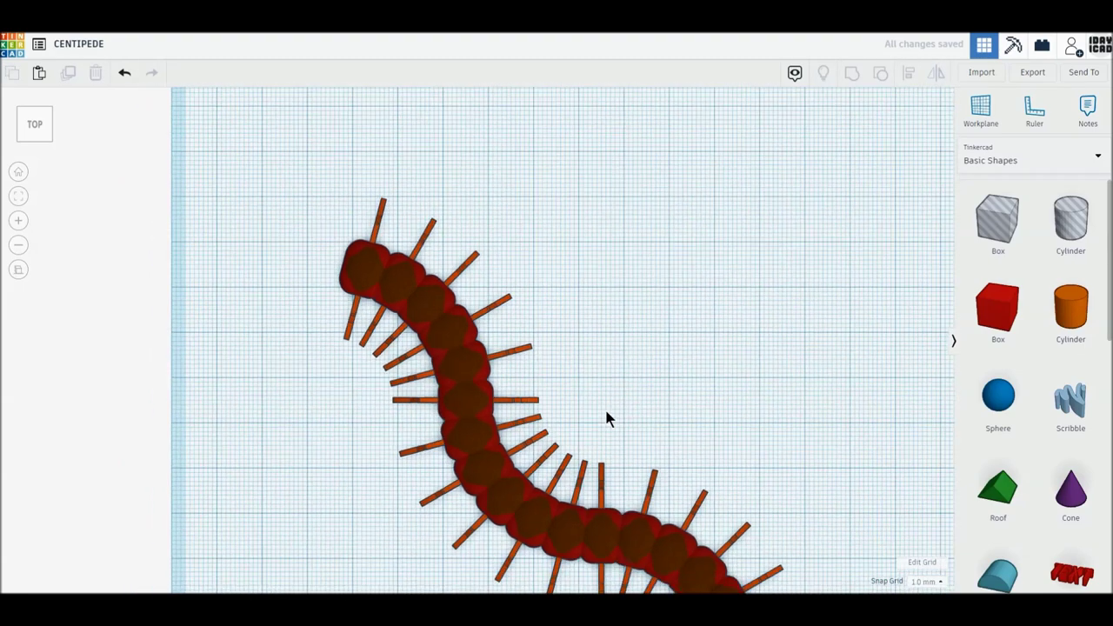
scroll(606, 418, "down", 2)
scroll(606, 419, "down", 1)
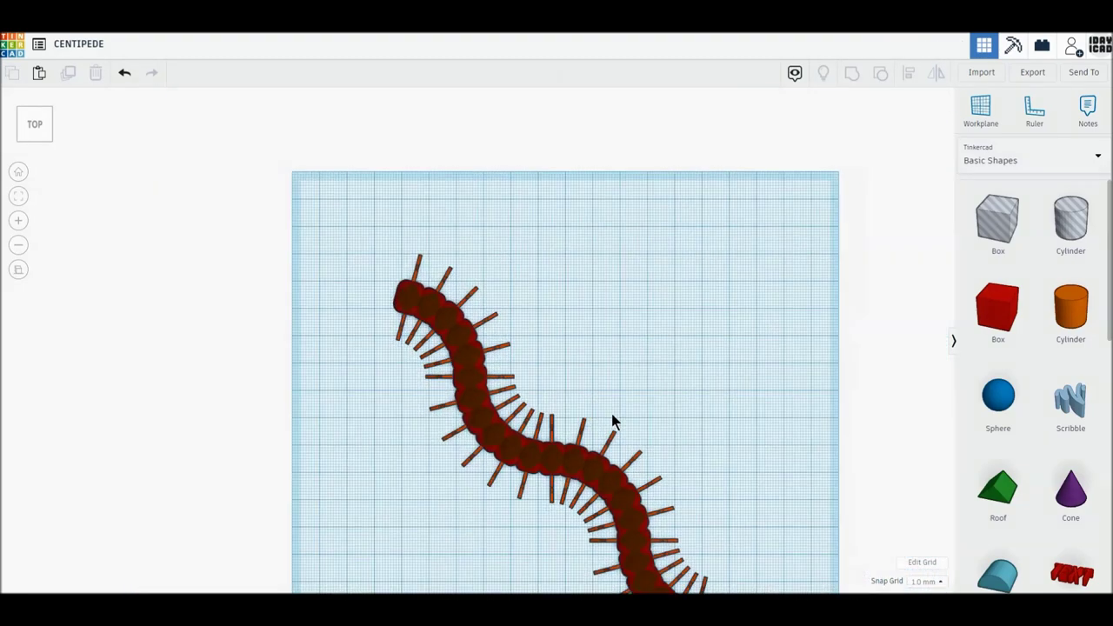
mouse_move(338, 171)
left_mouse_down()
mouse_move(734, 589)
mouse_move(725, 562)
left_mouse_up()
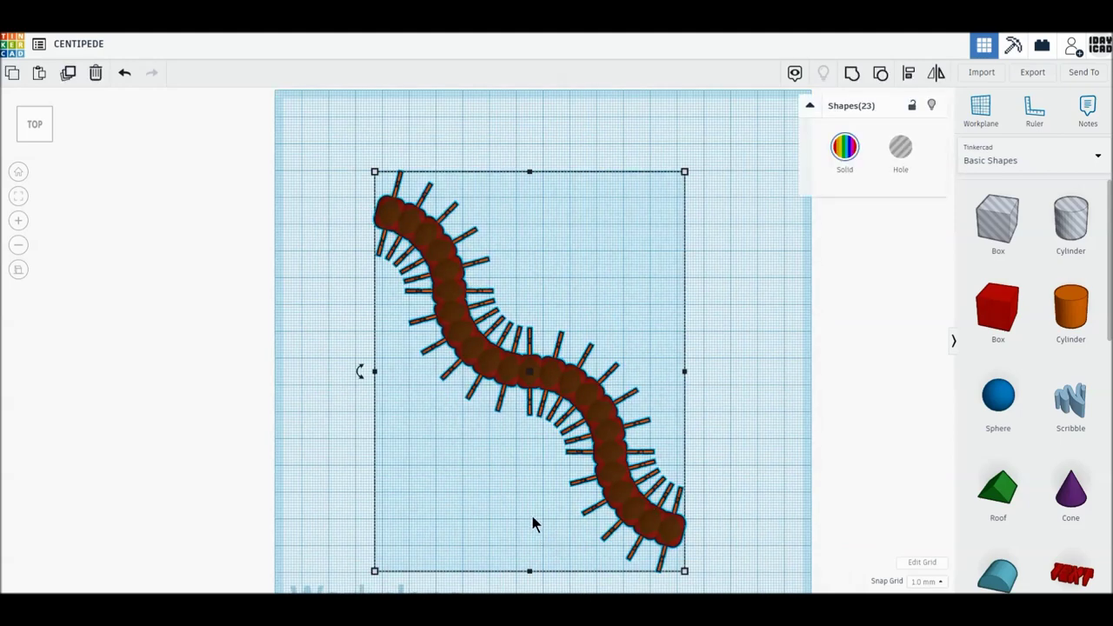
Rotate all 23 centipede shapes about 75° to lie diagonally across the workplane.
scroll(534, 524, "down", 1)
mouse_move(377, 367)
left_mouse_down()
mouse_move(293, 364)
mouse_move(354, 152)
mouse_move(449, 129)
left_mouse_up()
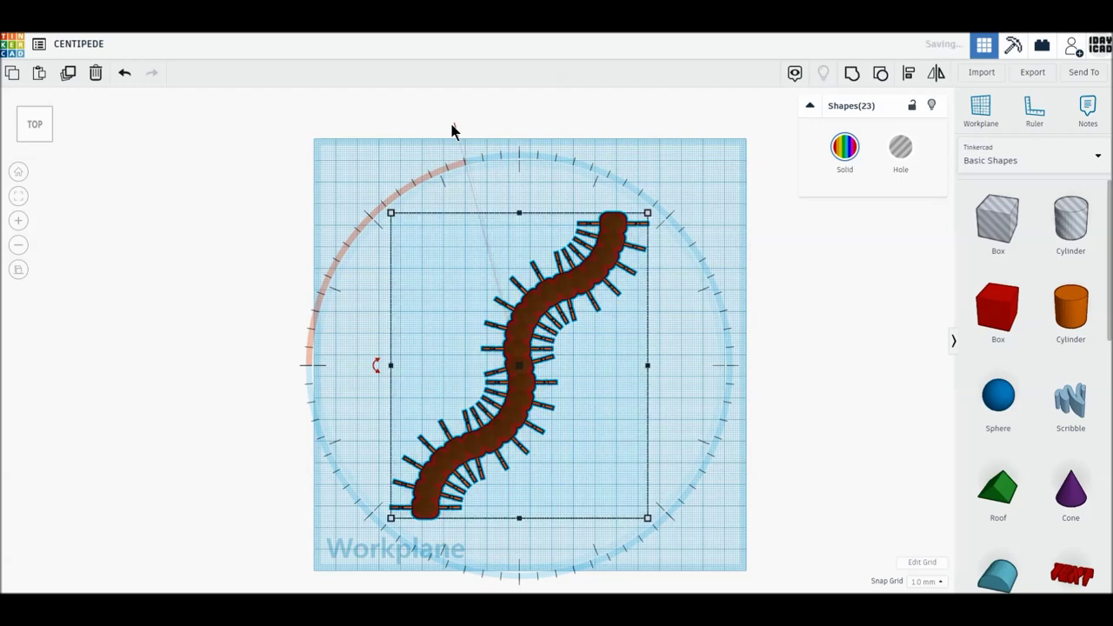
scroll(521, 411, "down", 1)
scroll(522, 411, "down", 1)
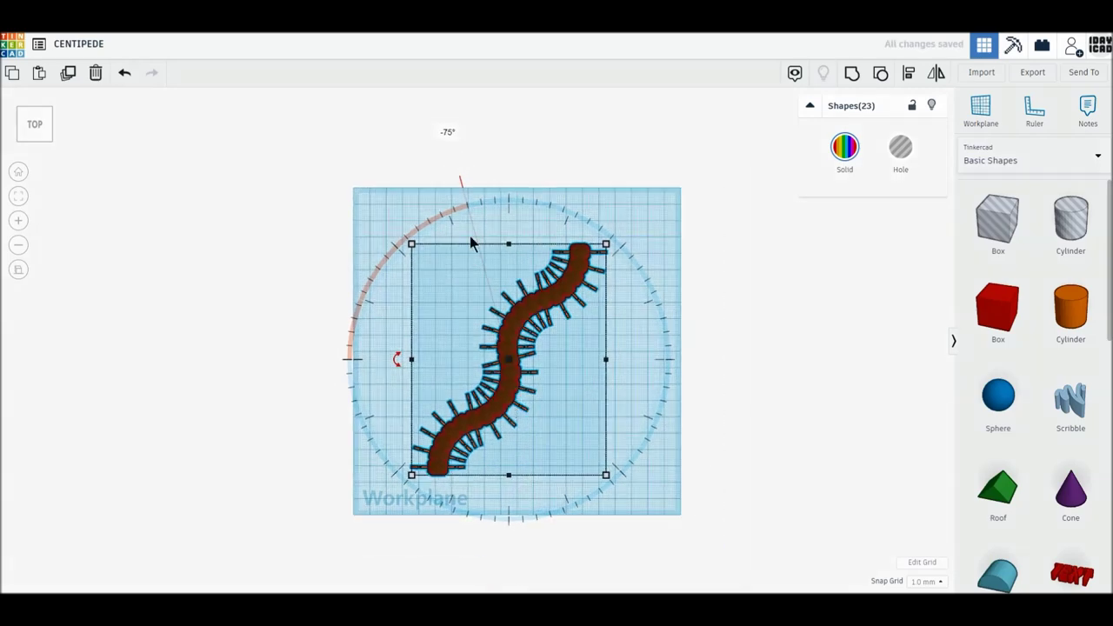
left_click_drag(470, 129, 469, 129)
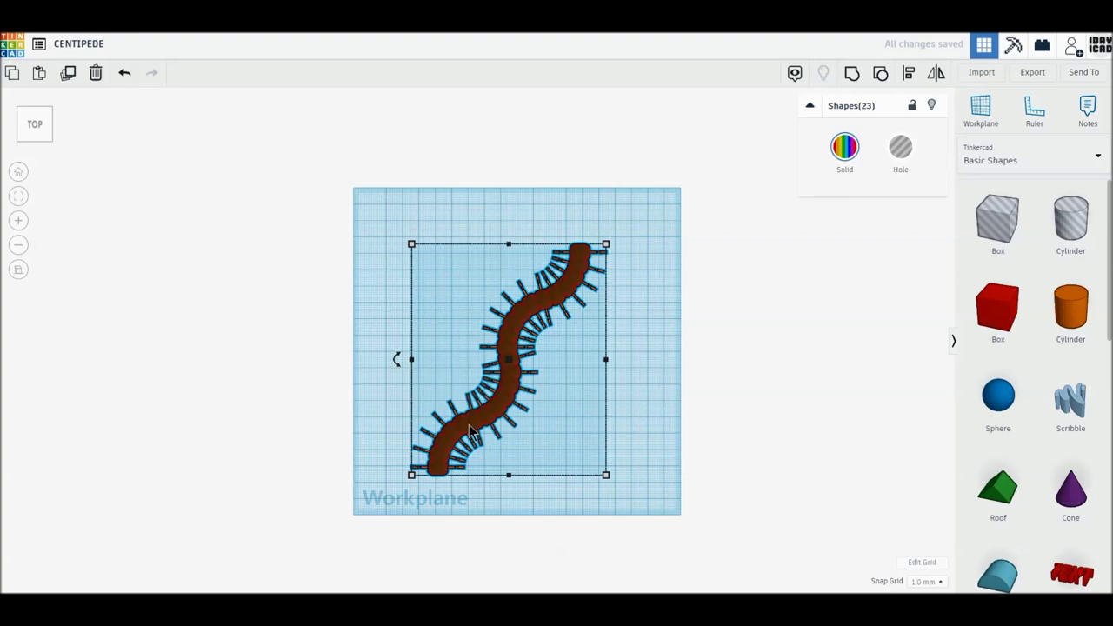
left_click(412, 500)
scroll(452, 498, "up", 2)
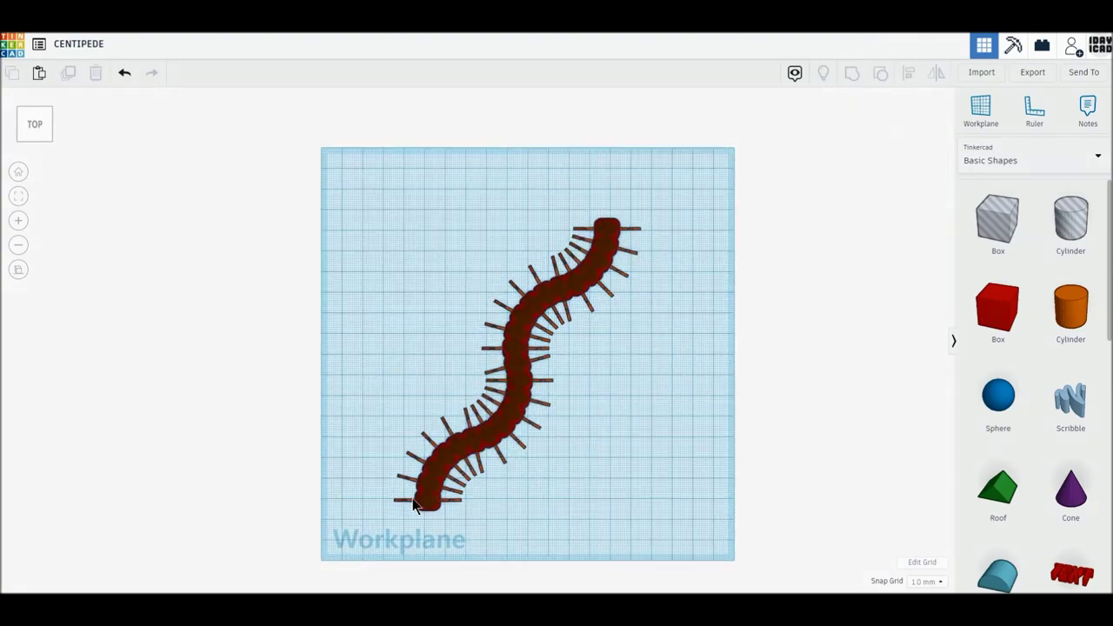
scroll(408, 467, "up", 3)
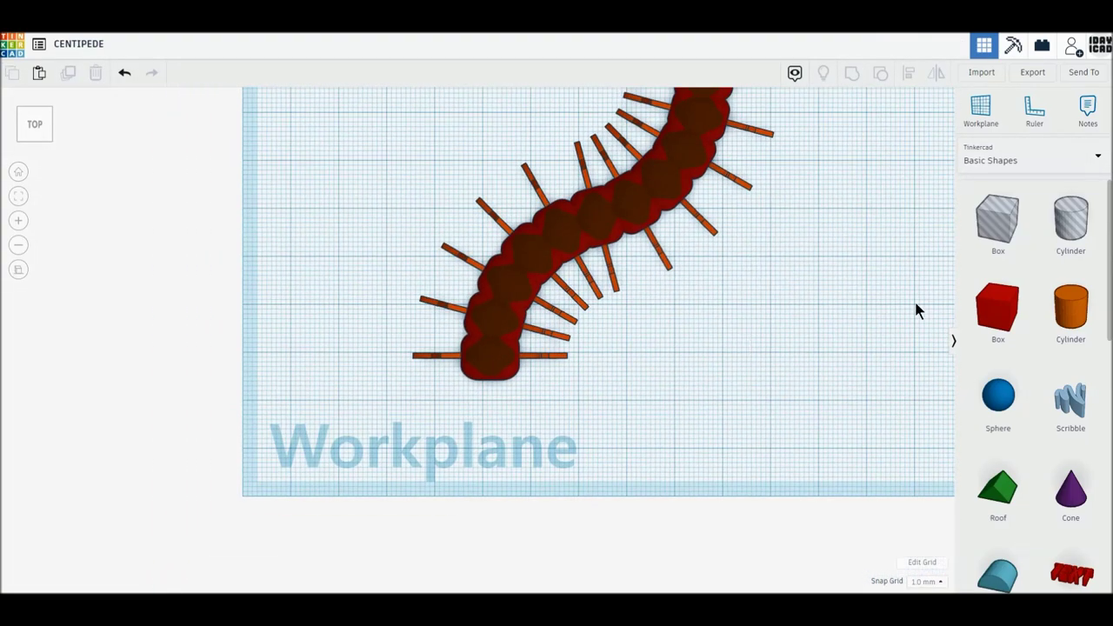
Place a red box, turn it 45° into a diamond, and set corner radius 6.
left_click(997, 309)
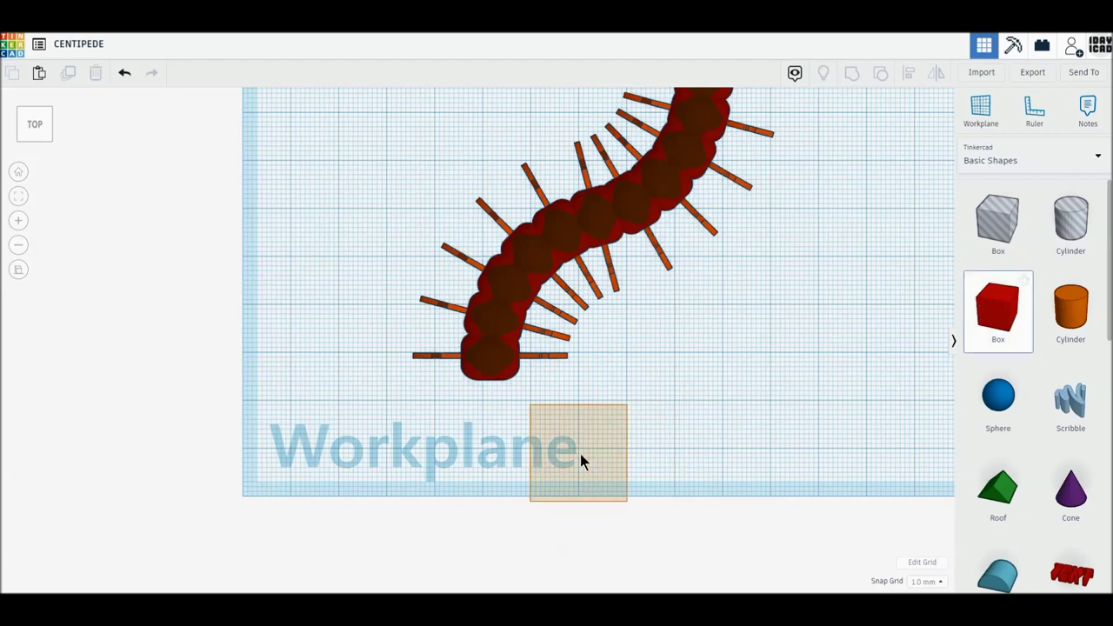
left_click(580, 461)
left_click_drag(522, 460, 536, 416)
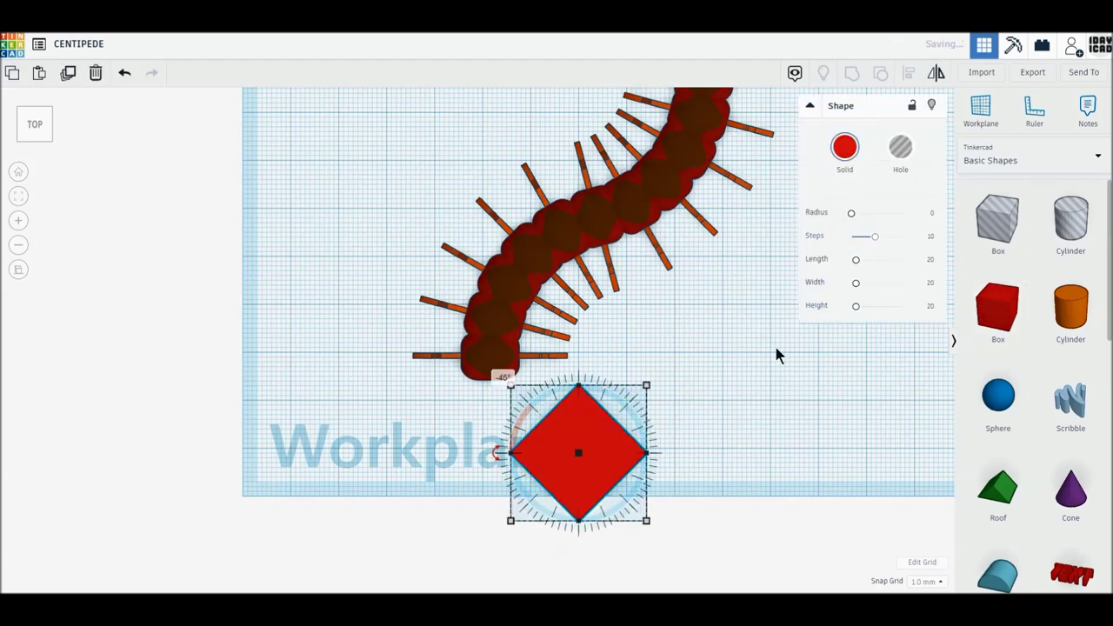
left_click(930, 213)
type("6")
key("Return")
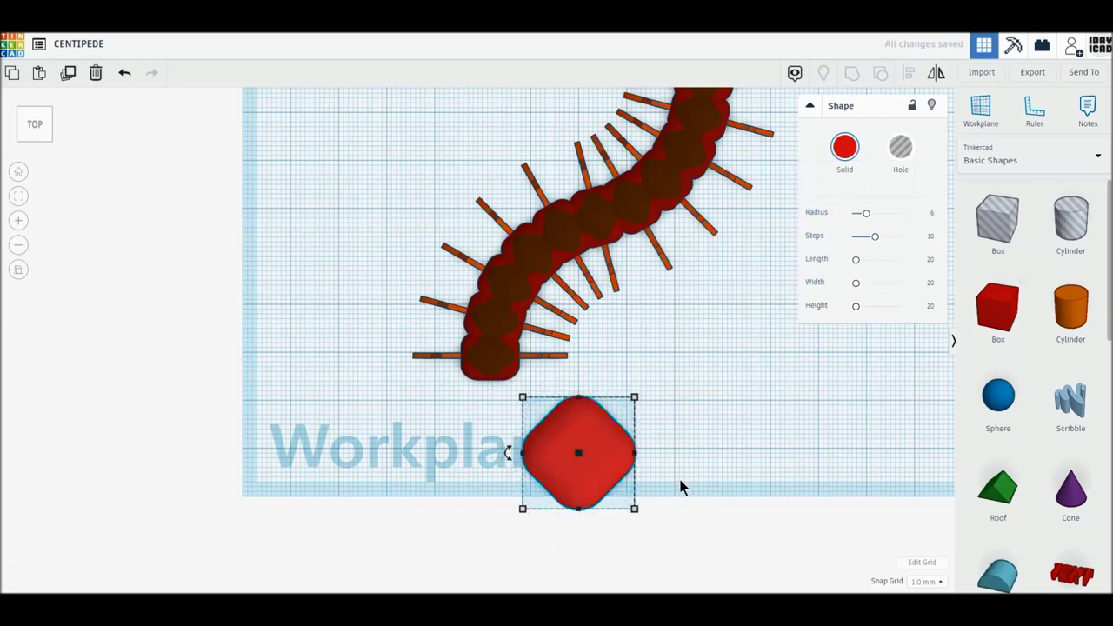
mouse_move(634, 508)
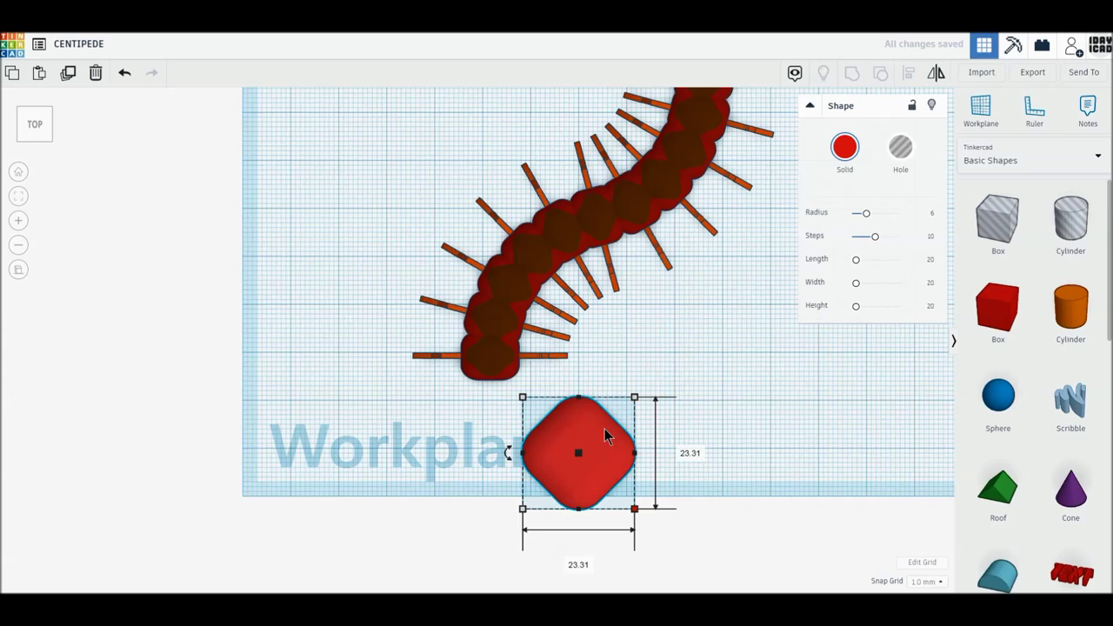
Resize the rounded diamond to 12 wide by 20 long and set it at the body's end.
left_click_drag(605, 430, 549, 418)
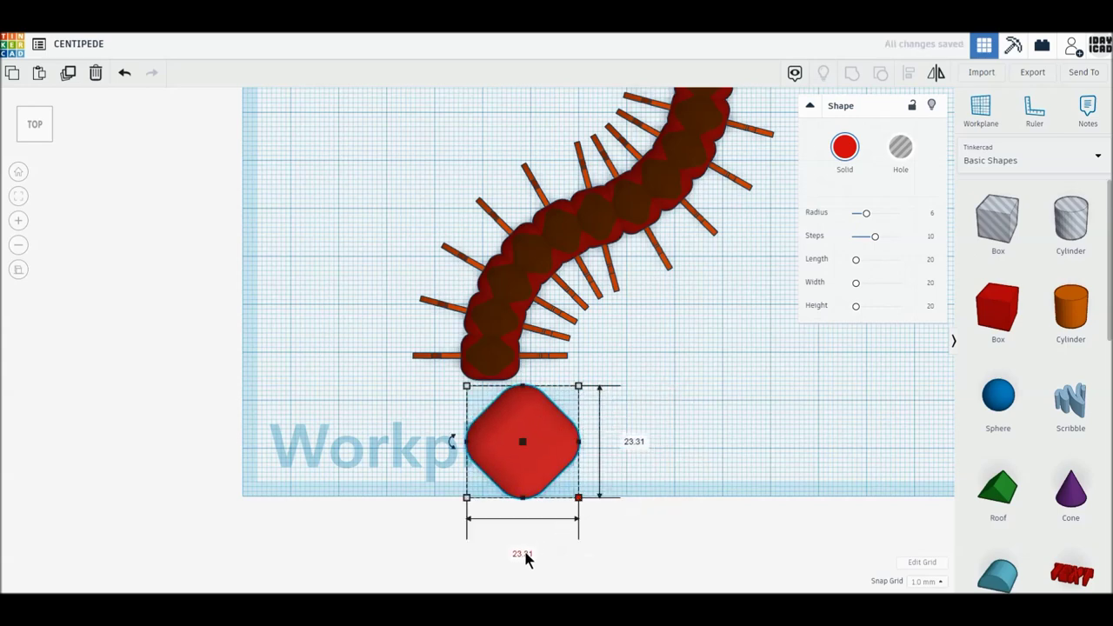
type("12")
key("Return")
type("0")
key("Return")
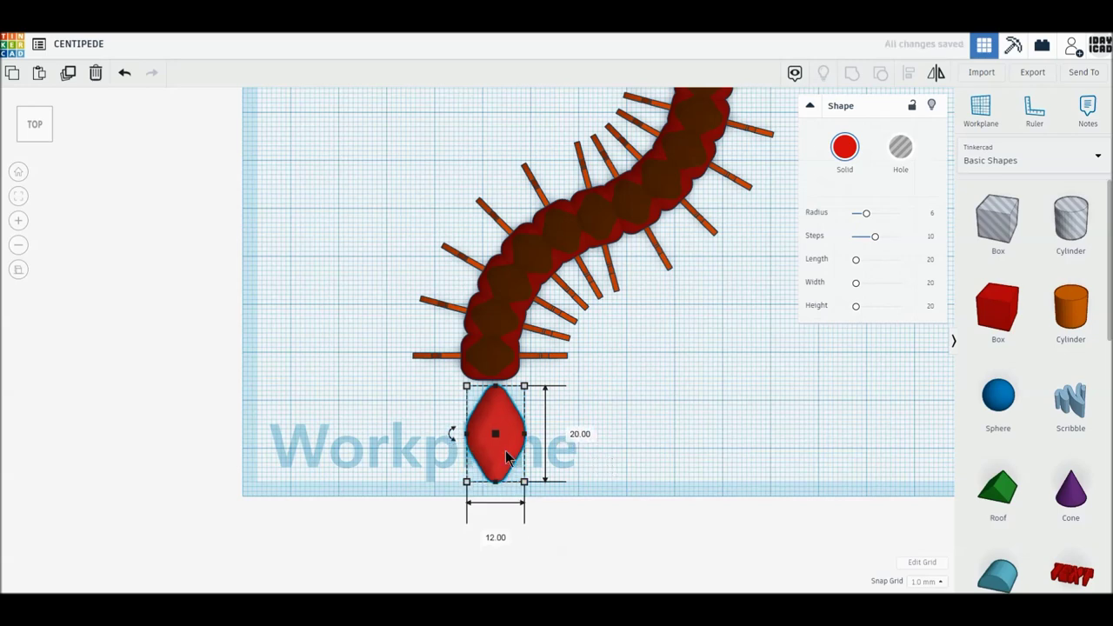
left_click(574, 434)
left_click_drag(513, 459, 502, 414)
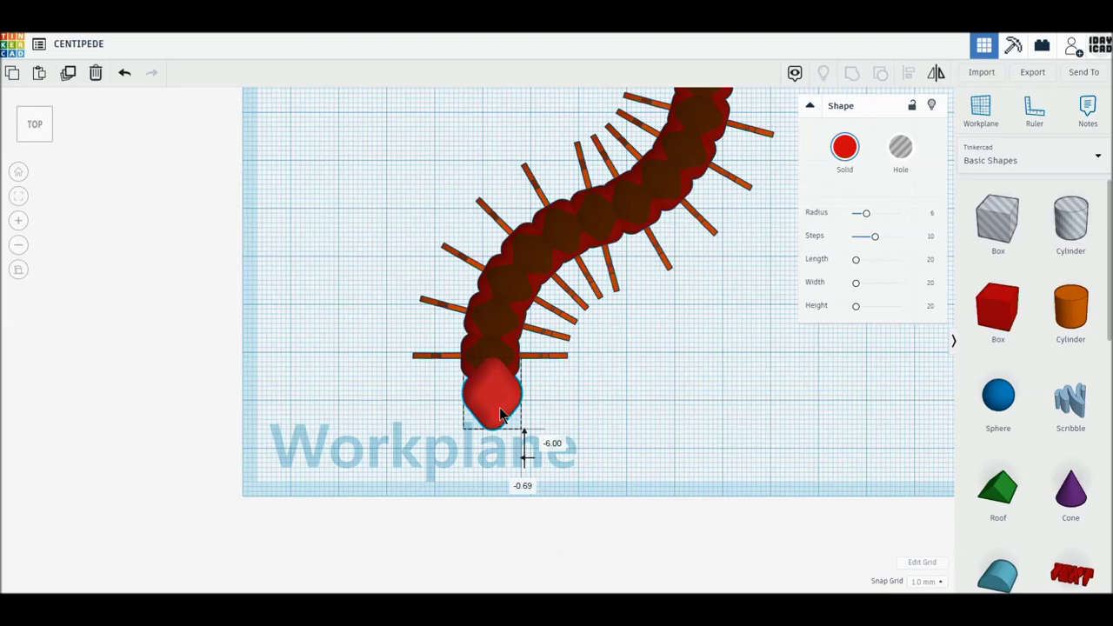
left_click_drag(500, 416, 501, 417)
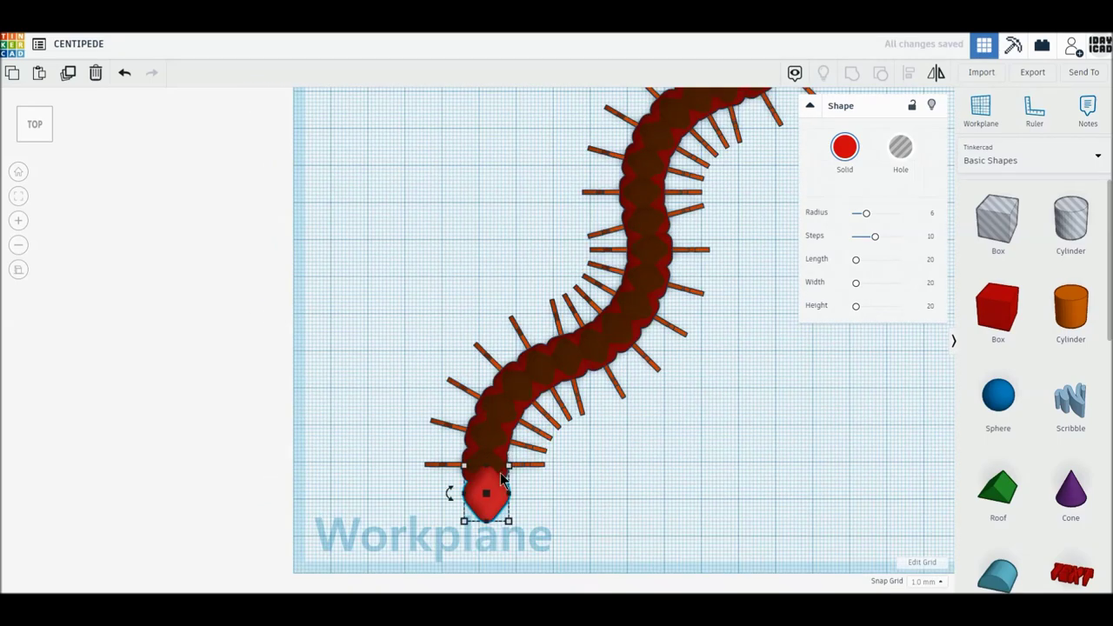
Select all 23 centipede shapes and shift the body slightly relative to the head.
scroll(487, 464, "down", 2)
scroll(443, 265, "down", 1)
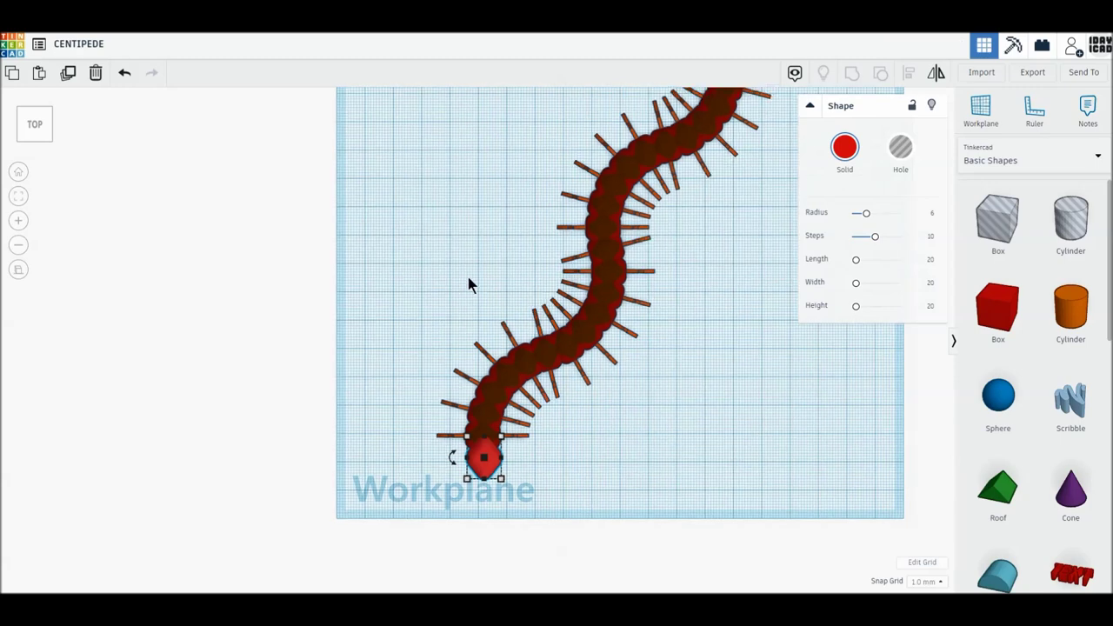
mouse_move(392, 116)
left_mouse_down()
mouse_move(717, 421)
mouse_move(712, 439)
left_mouse_up()
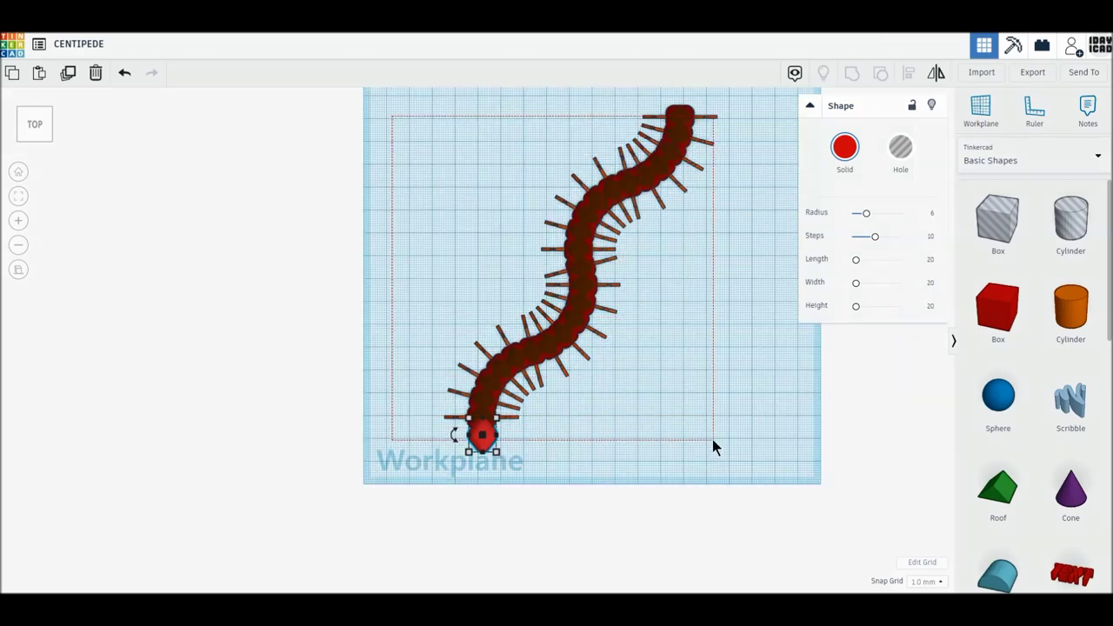
left_click_drag(712, 439, 712, 414)
scroll(453, 428, "up", 1)
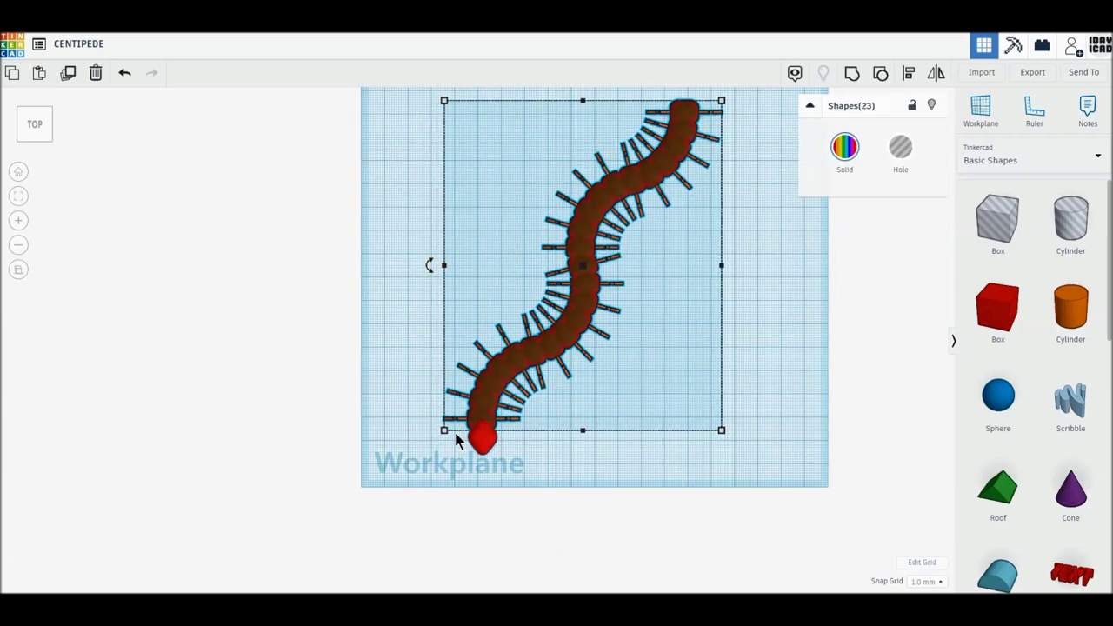
scroll(468, 454, "up", 1)
scroll(483, 415, "up", 1)
scroll(483, 416, "up", 1)
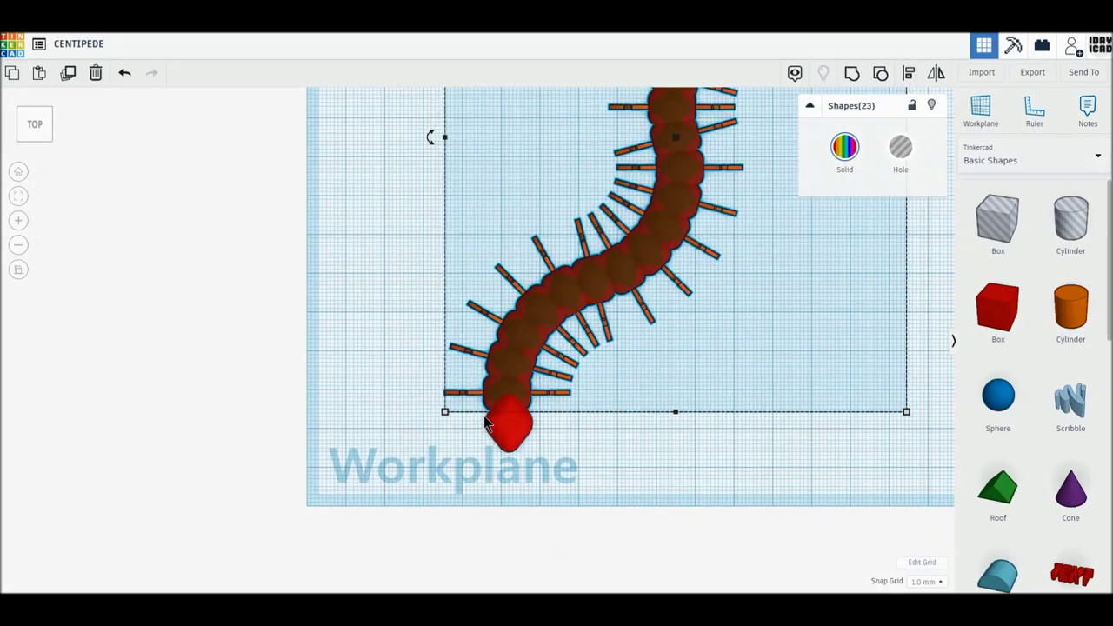
scroll(474, 422, "up", 1)
scroll(463, 427, "up", 1)
left_click_drag(442, 415, 461, 411)
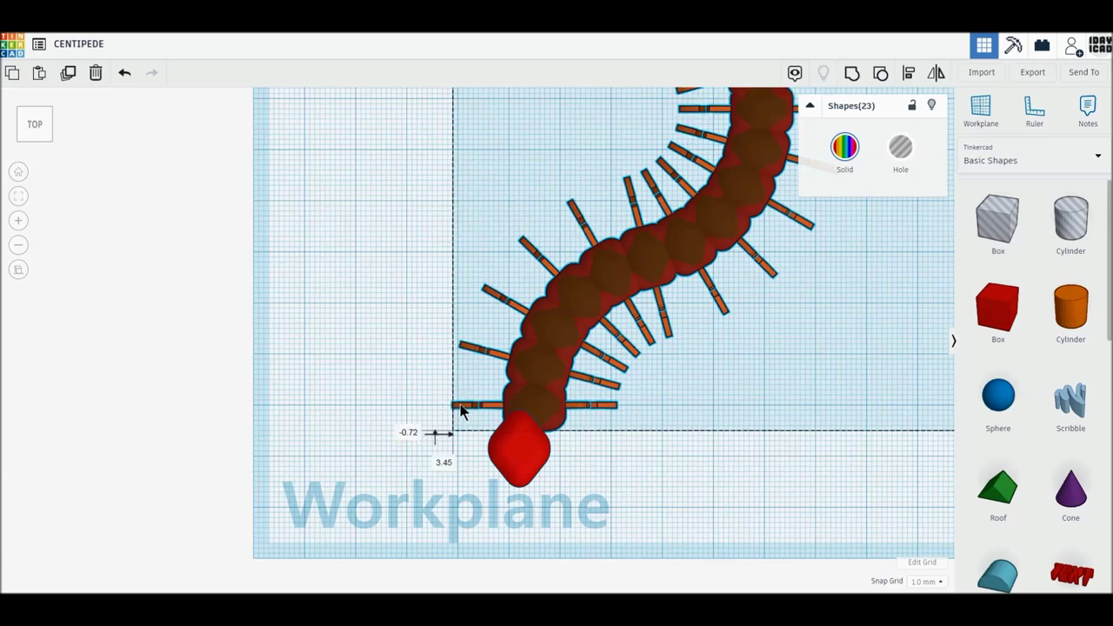
Give the head a height of 10 and a dark red colour, then move it against the body.
left_click(541, 459)
left_click_drag(540, 455, 537, 456)
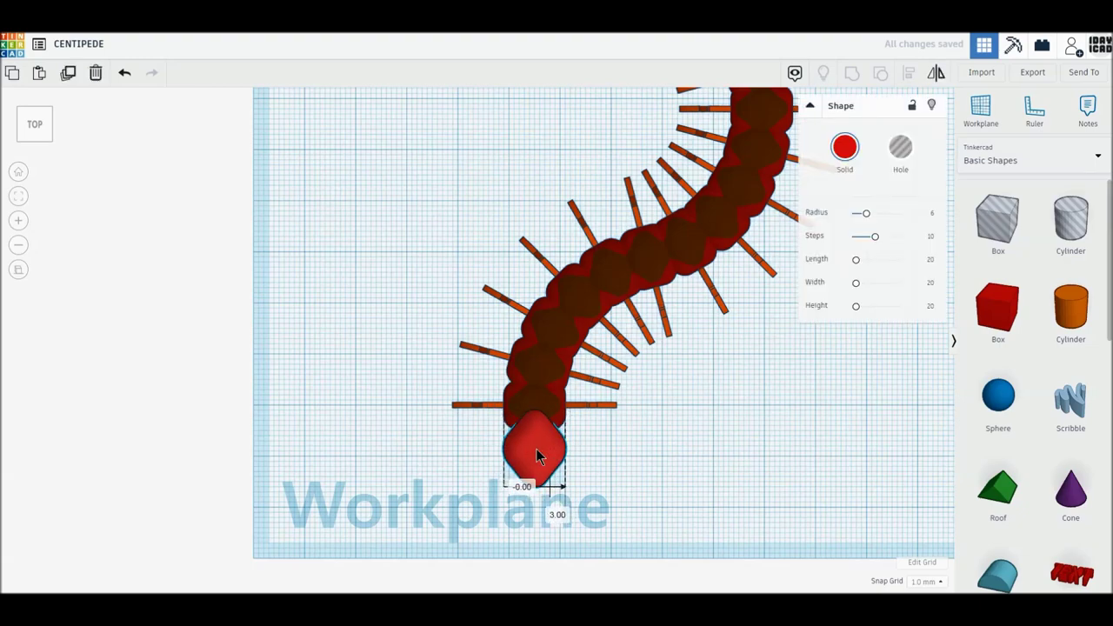
mouse_move(611, 492)
right_mouse_down()
mouse_move(548, 410)
mouse_move(564, 382)
right_mouse_up()
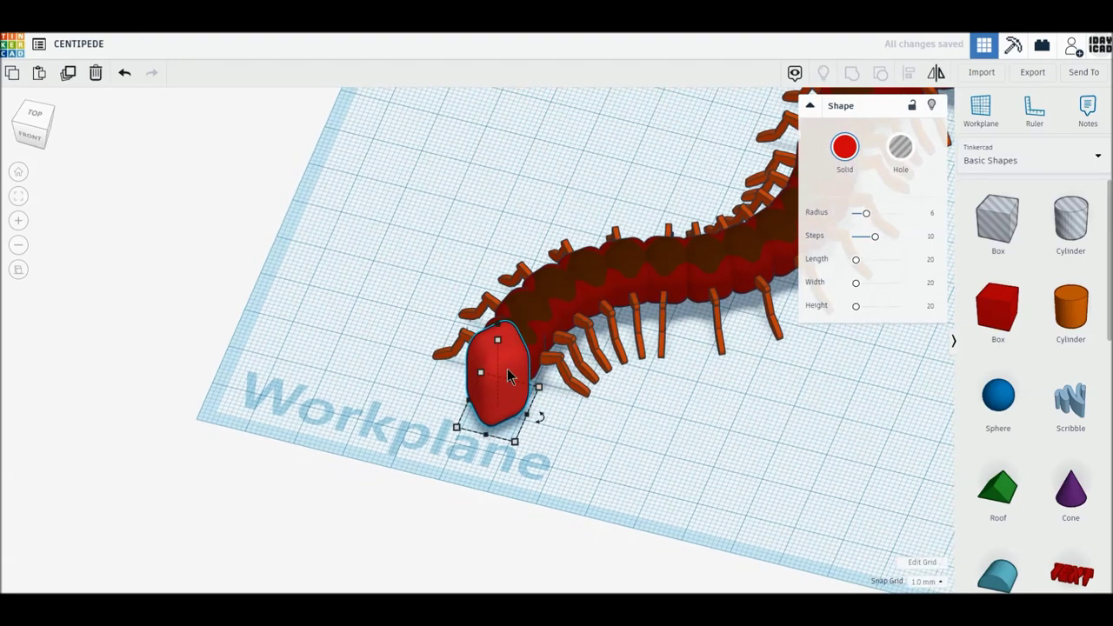
left_click(497, 340)
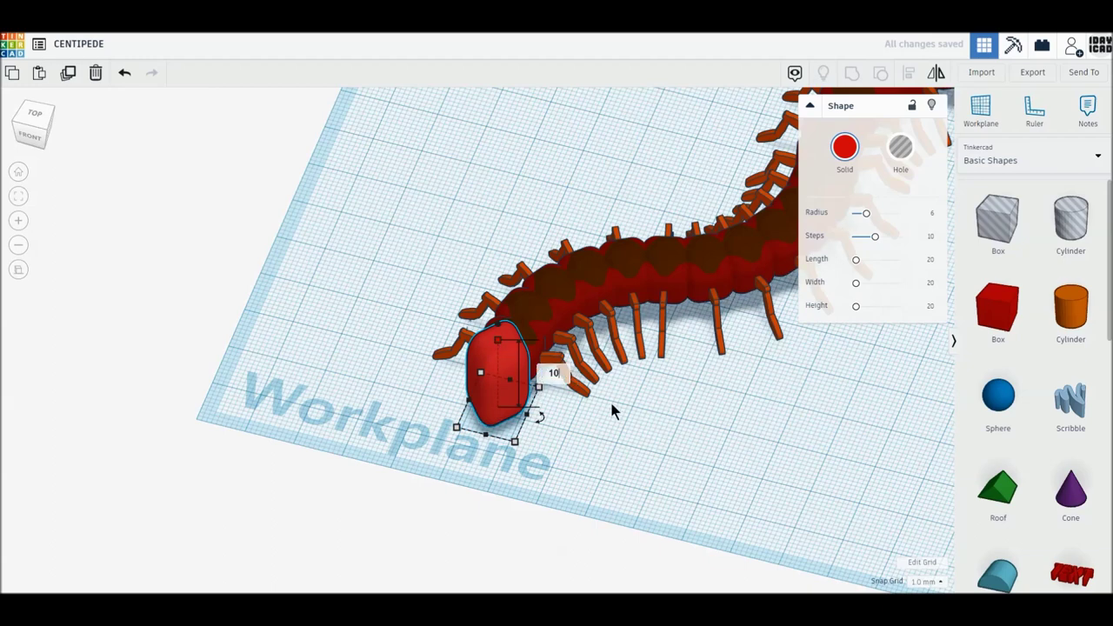
key("Return")
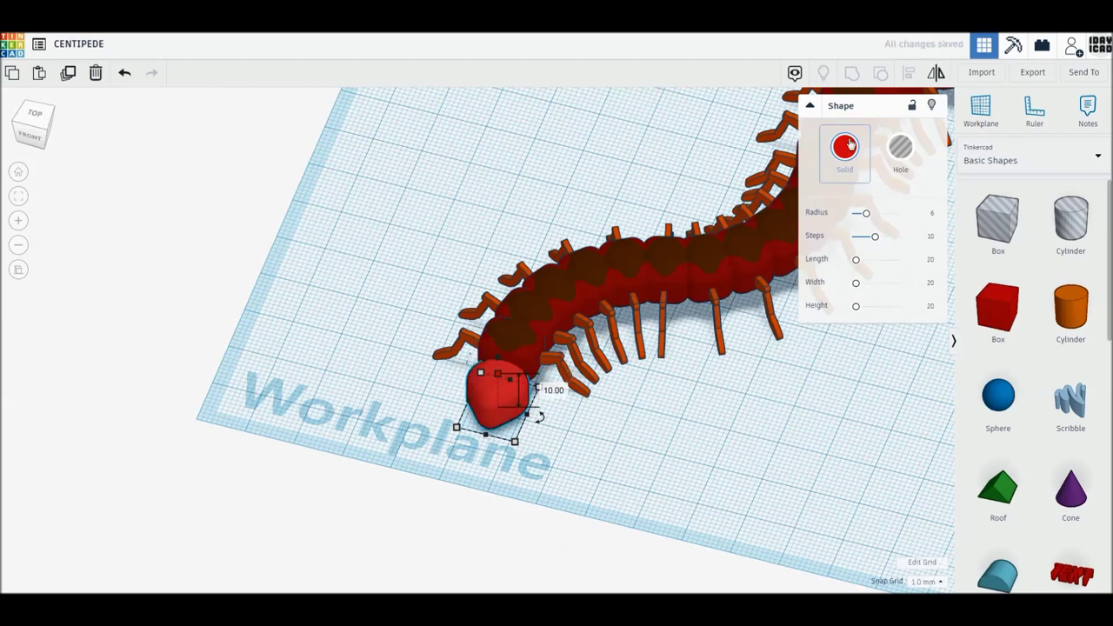
left_click(845, 146)
left_click(832, 276)
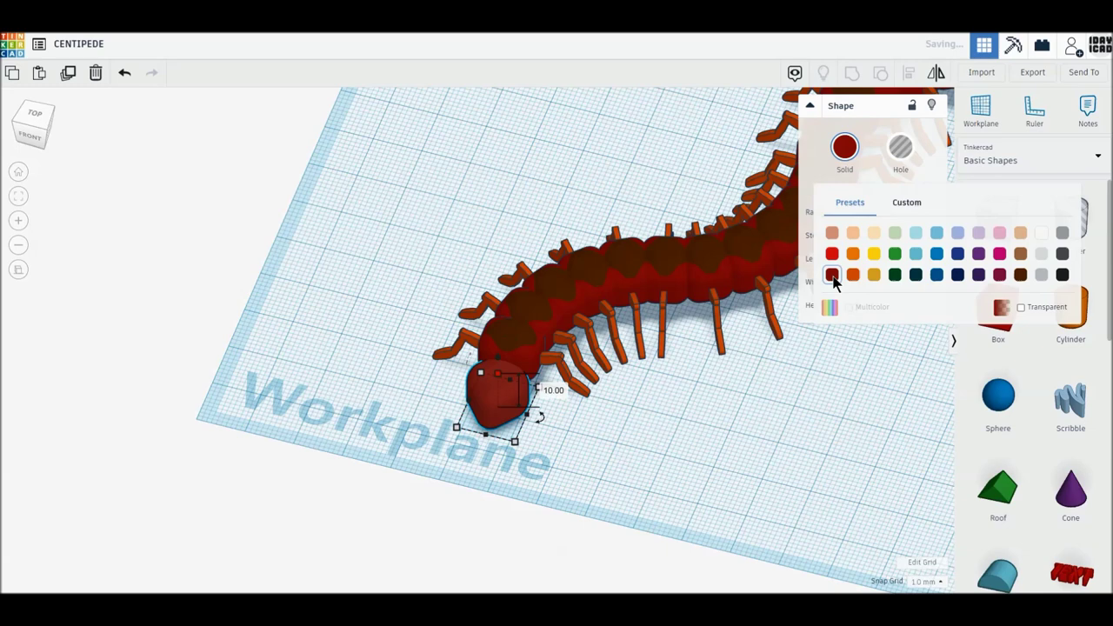
left_click_drag(498, 359, 499, 356)
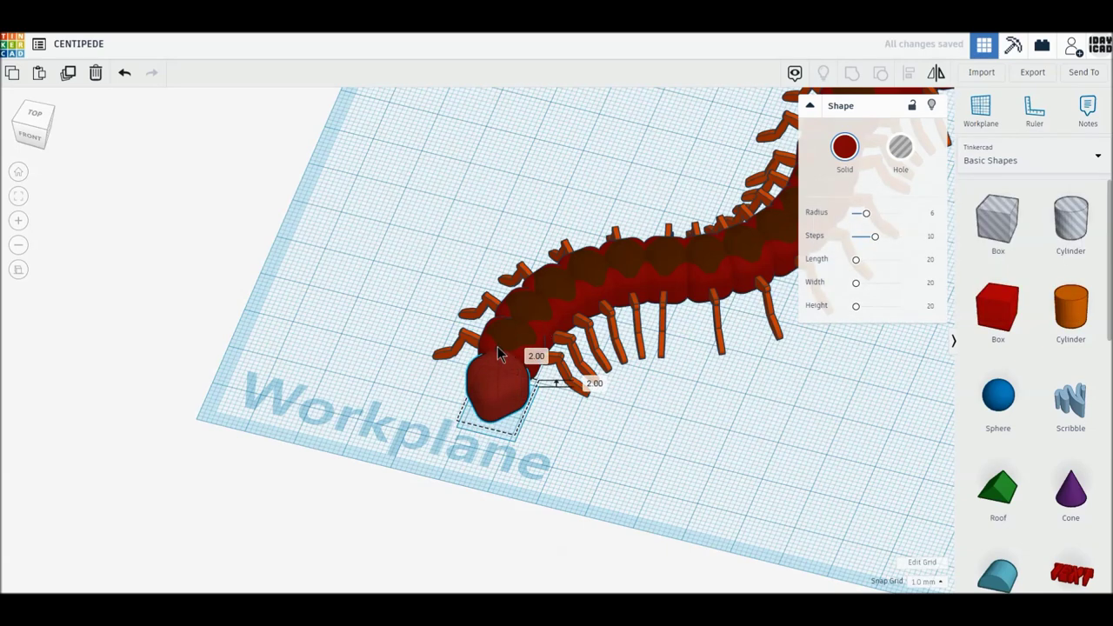
left_click_drag(497, 350, 498, 347)
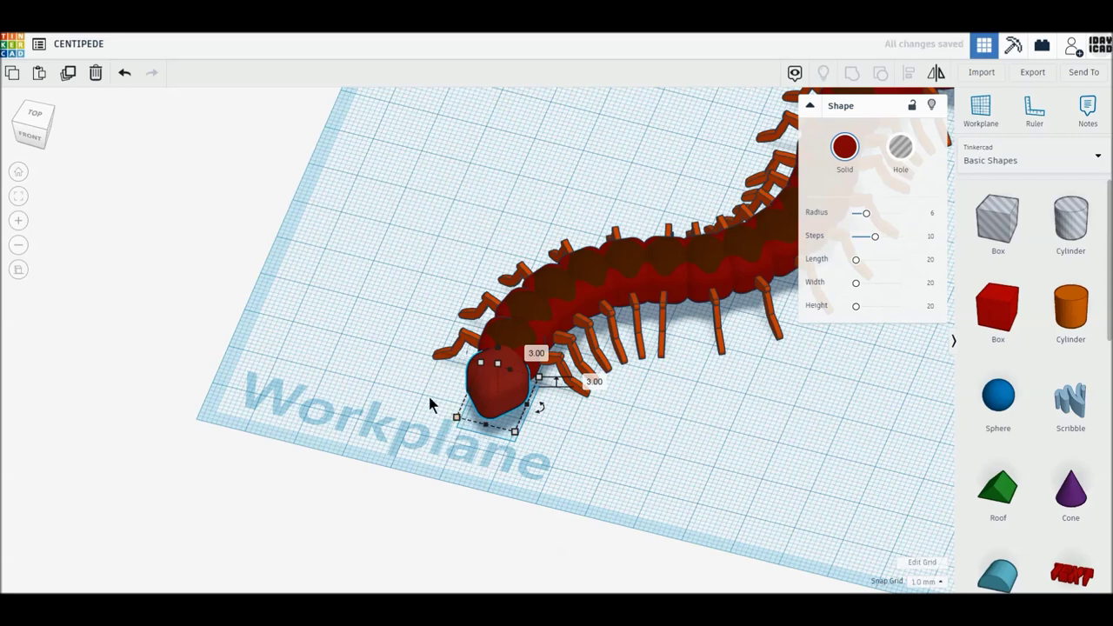
Slide the head into place at the body's end, checking from several viewing angles.
right_click_drag(428, 400, 428, 363)
right_click_drag(447, 403, 514, 445)
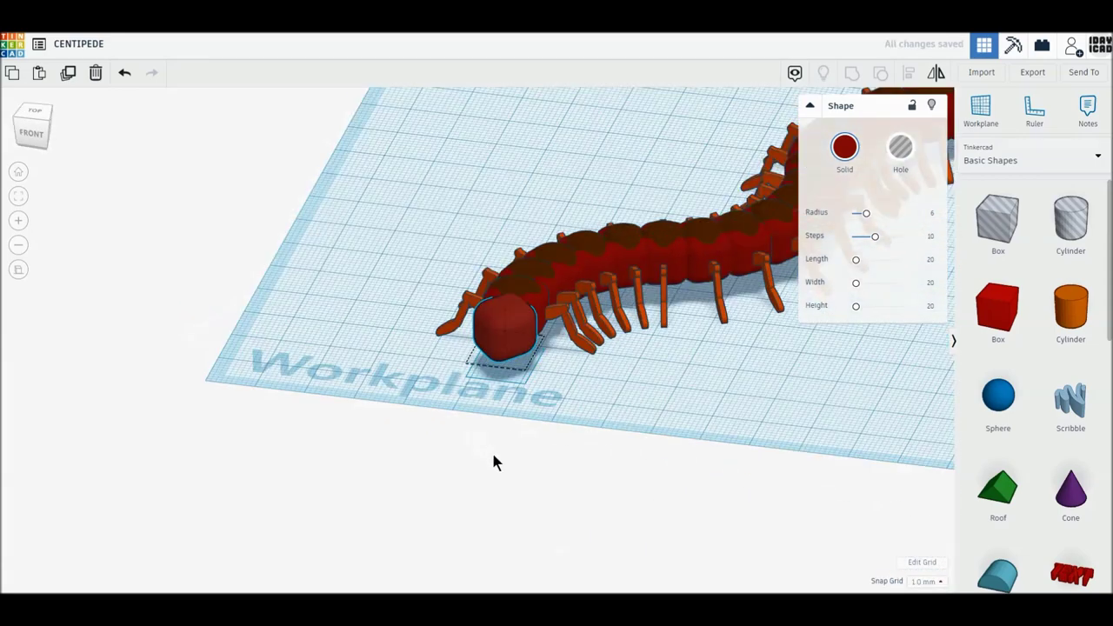
left_click_drag(530, 409, 533, 383)
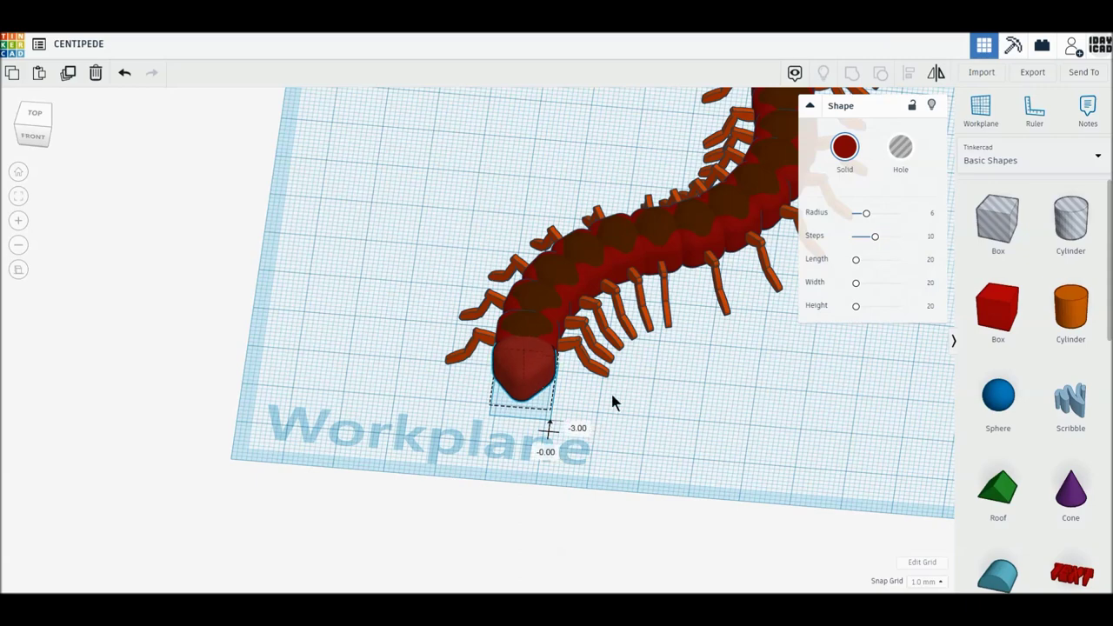
left_click(686, 402)
right_click_drag(686, 403, 684, 430)
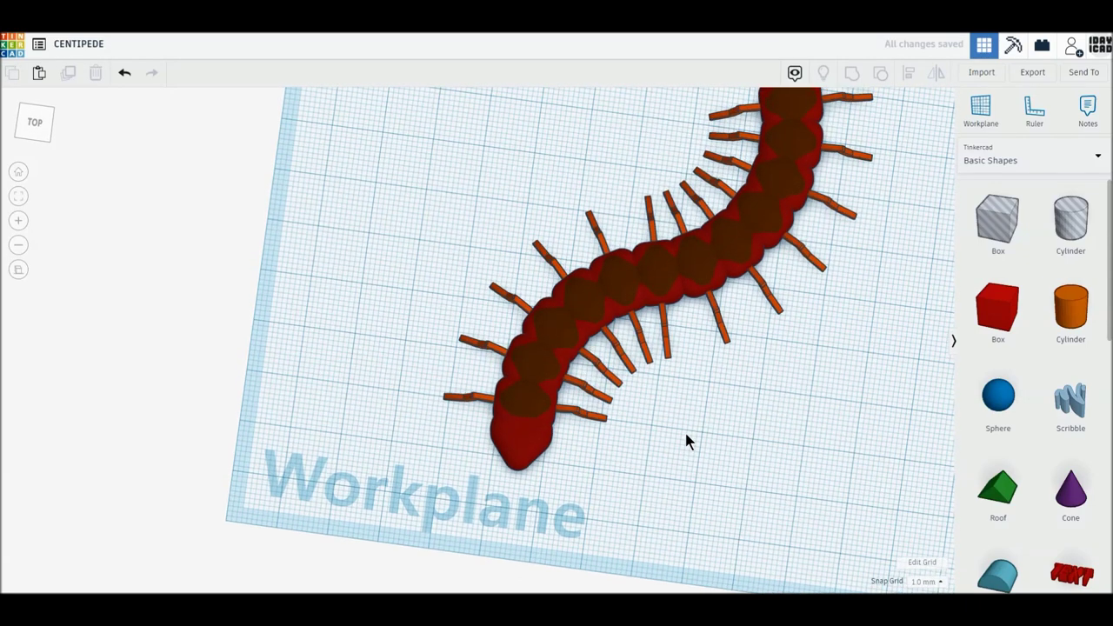
right_click_drag(679, 421, 570, 409)
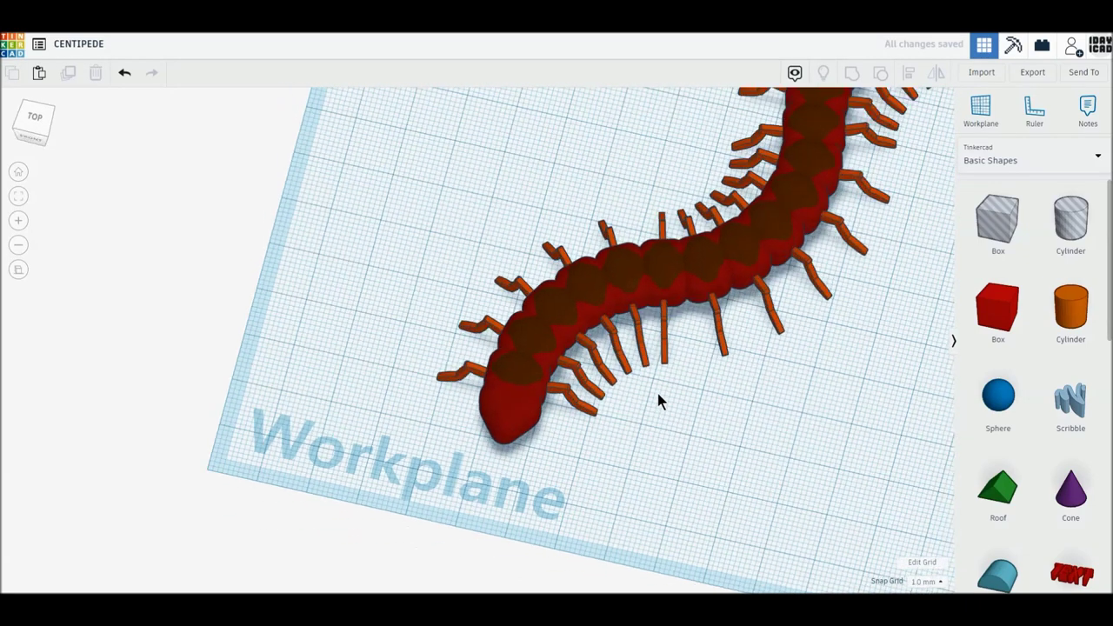
Resize the head to 12 mm and nudge it into position.
left_click(518, 407)
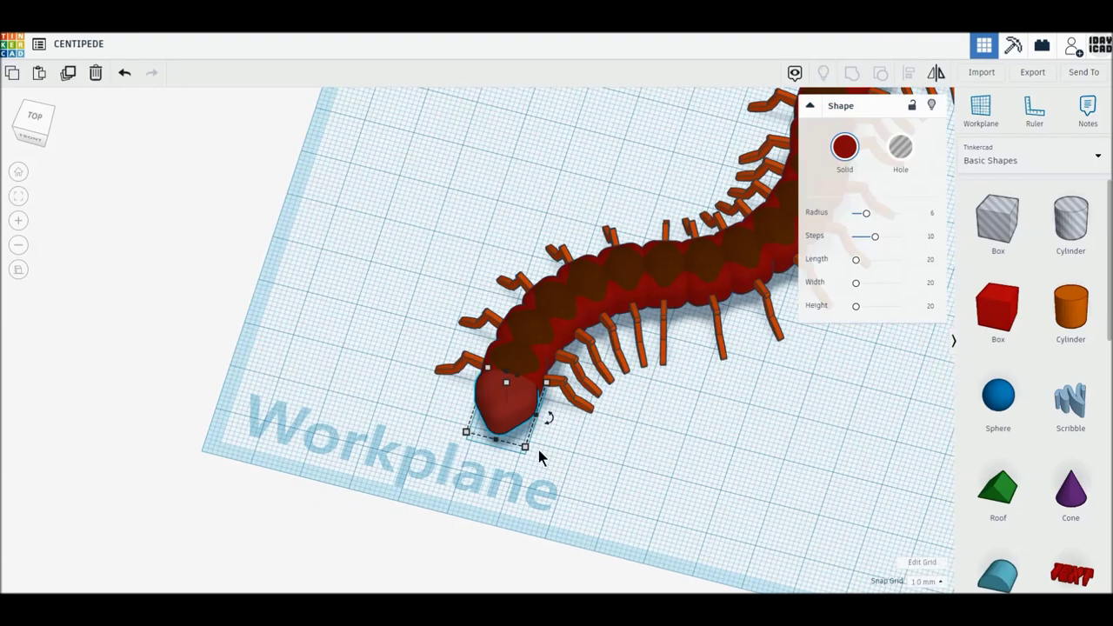
type("12")
key("Return")
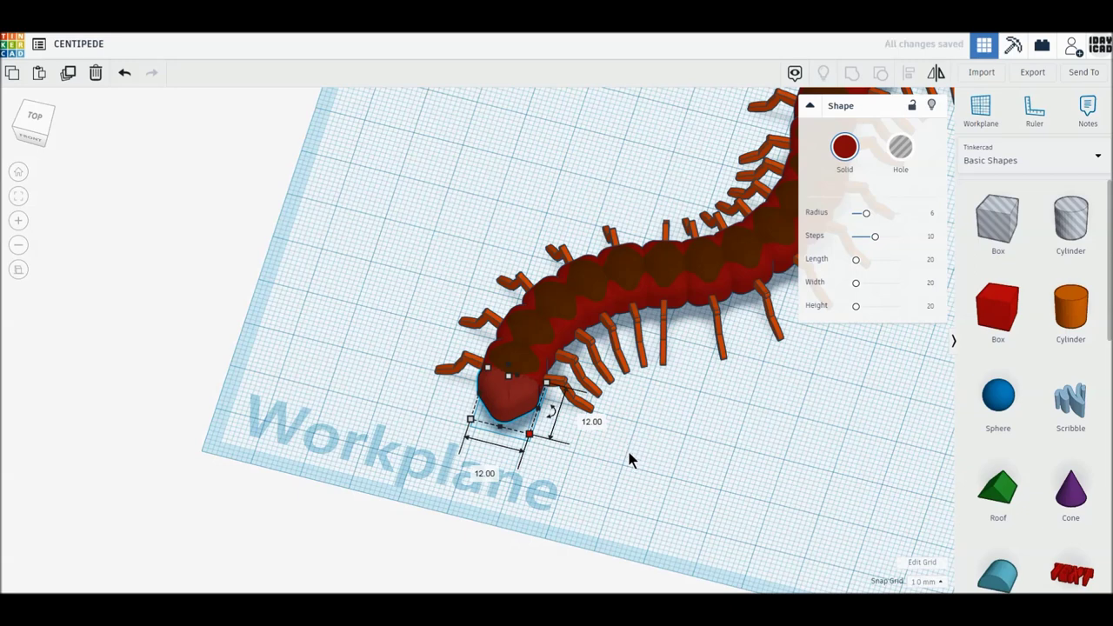
left_click(523, 406)
left_click_drag(524, 409, 524, 411)
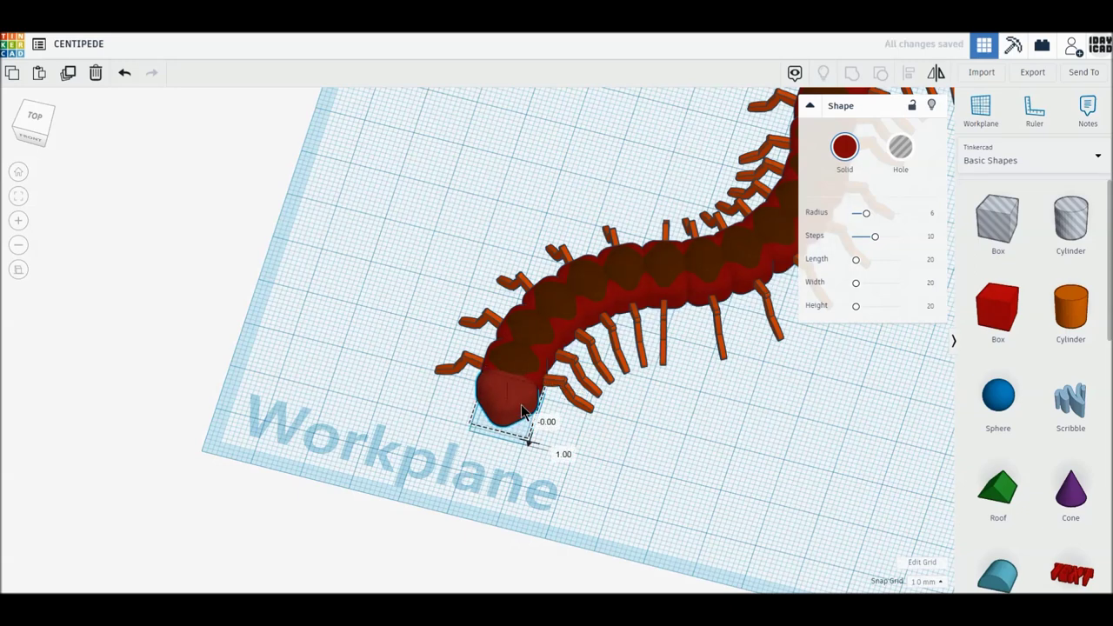
left_click(721, 437)
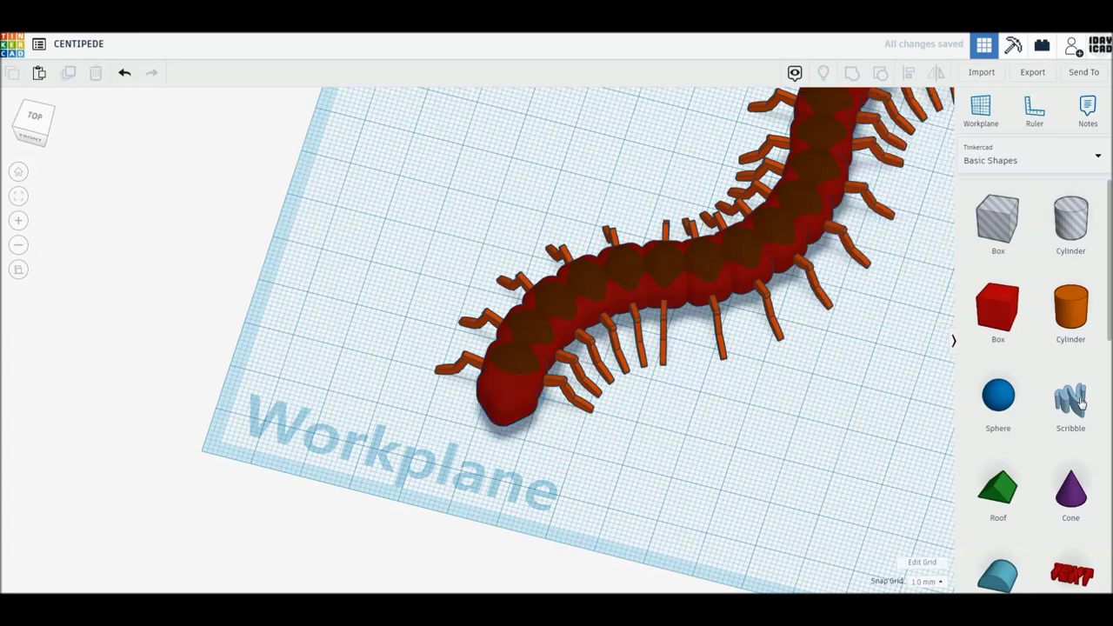
Draw a single curved freehand Scribble stroke for the antenna.
left_click_drag(1068, 405, 743, 452)
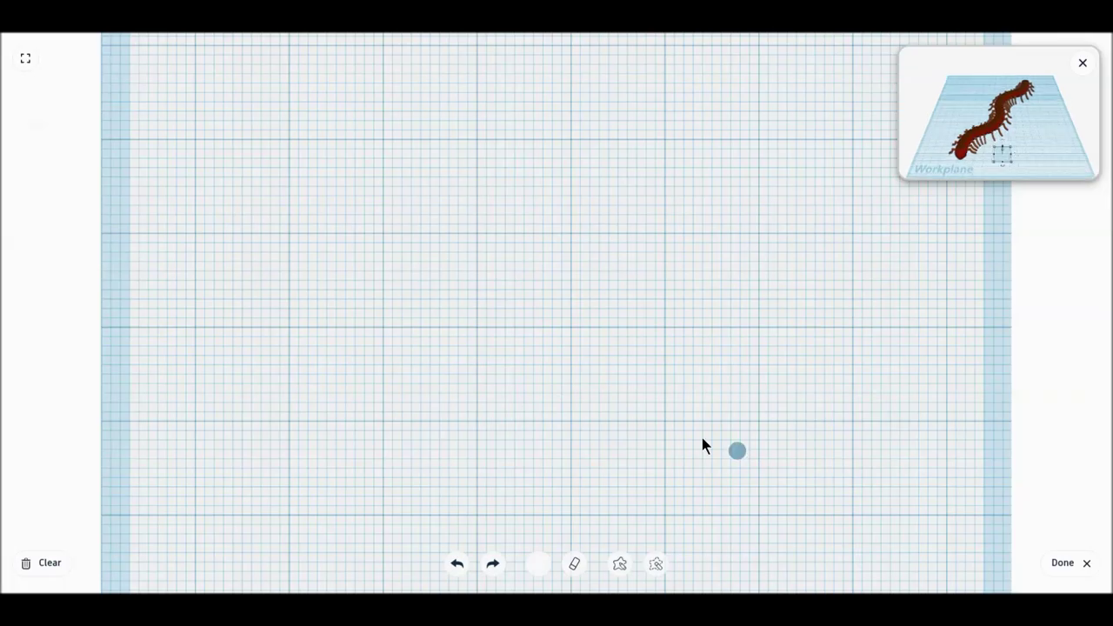
left_click_drag(477, 329, 537, 421)
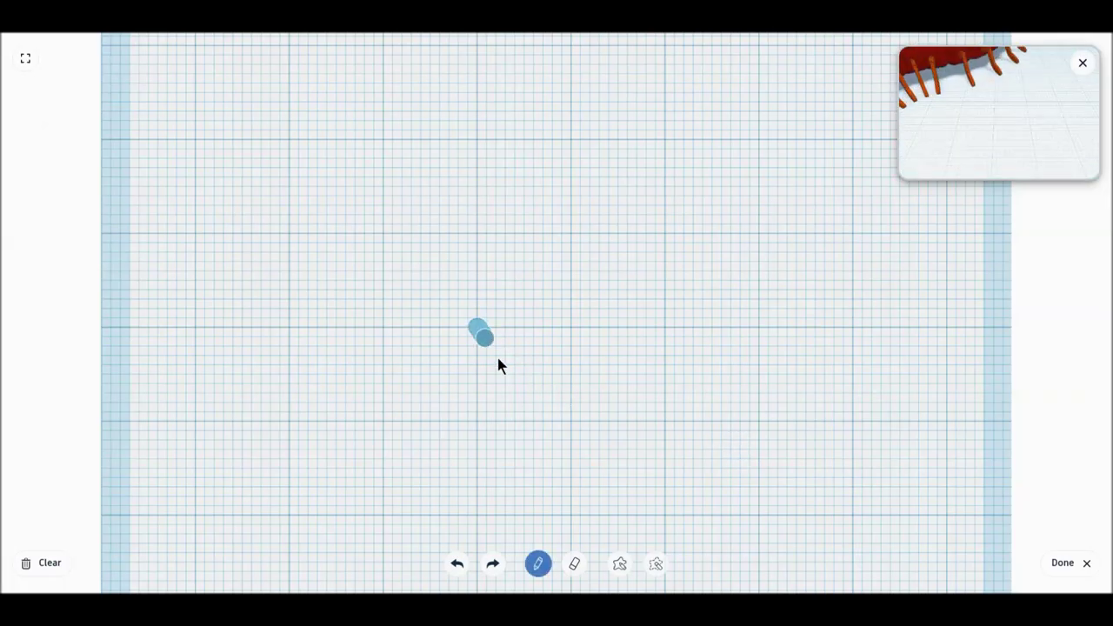
left_click_drag(634, 474, 753, 426)
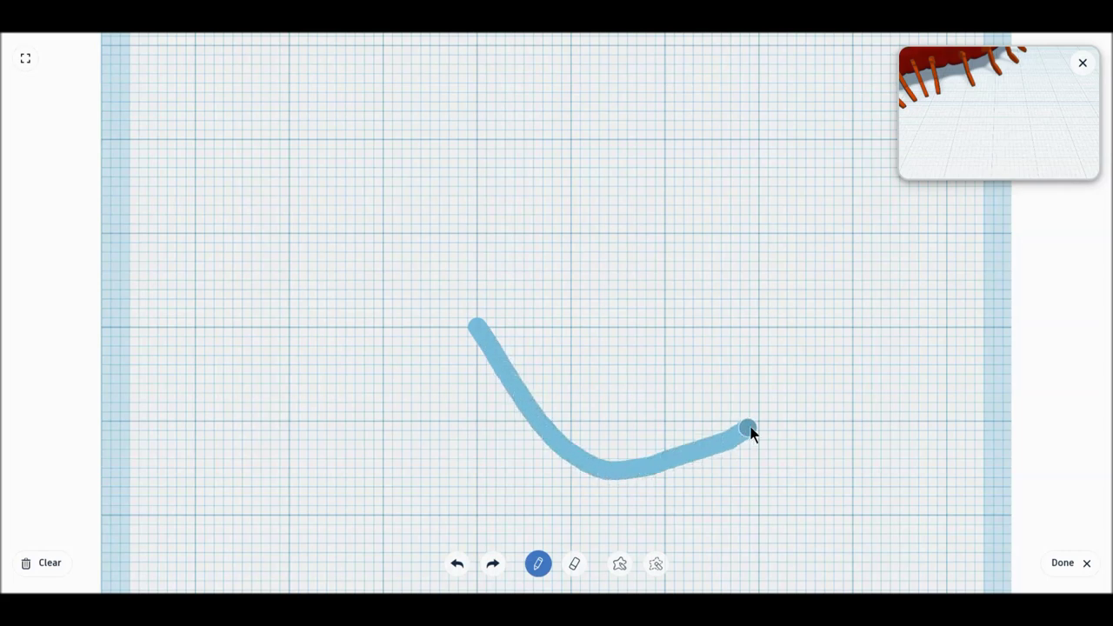
left_click(1063, 563)
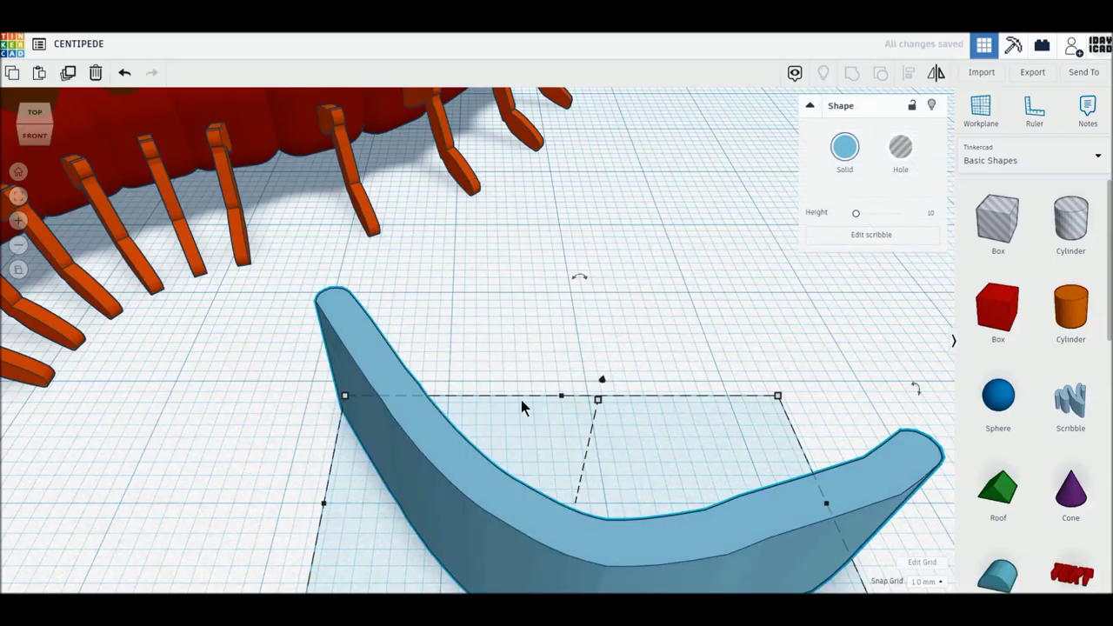
Make the curve 1 mm high, orange, and 30 by 15 mm.
type("1")
key("Return")
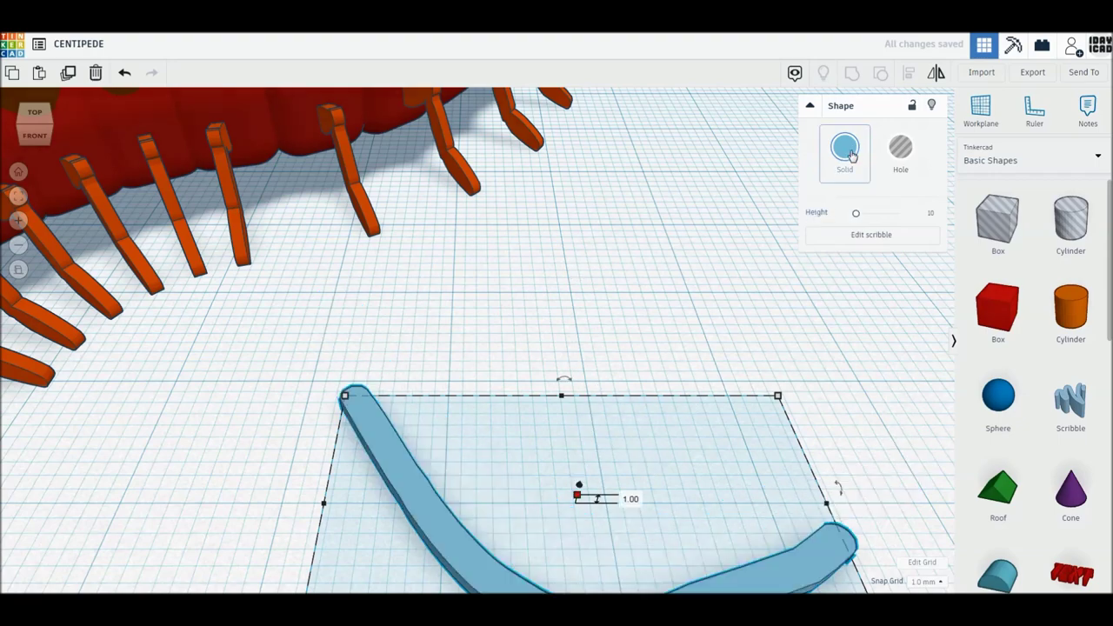
left_click(852, 155)
left_click(852, 275)
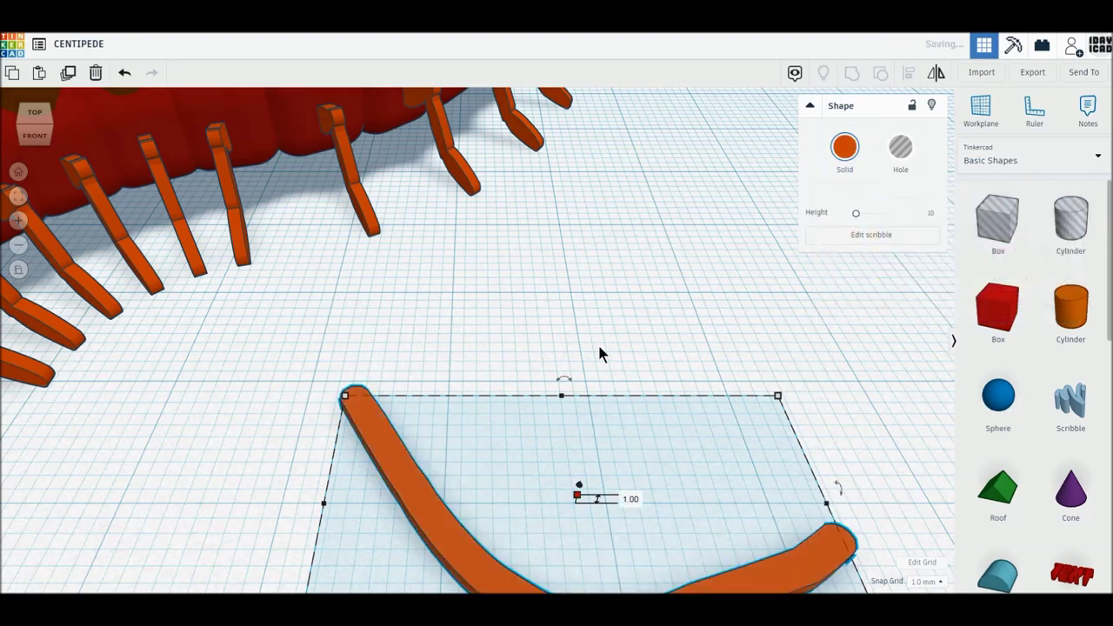
scroll(598, 341, "down", 3)
scroll(597, 342, "down", 2)
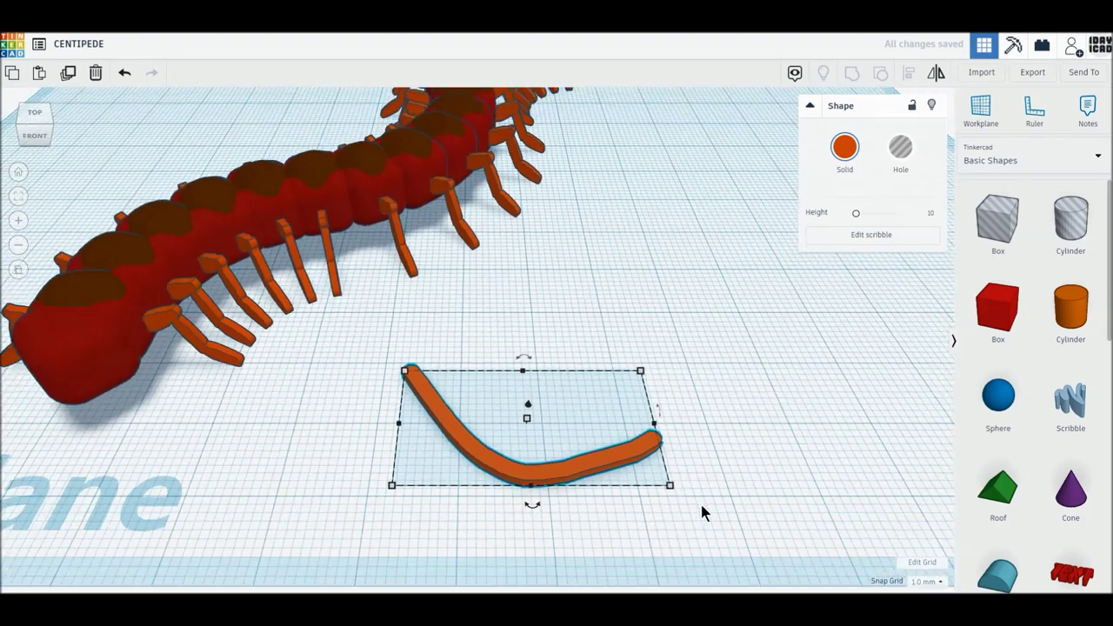
type("30")
key("Return")
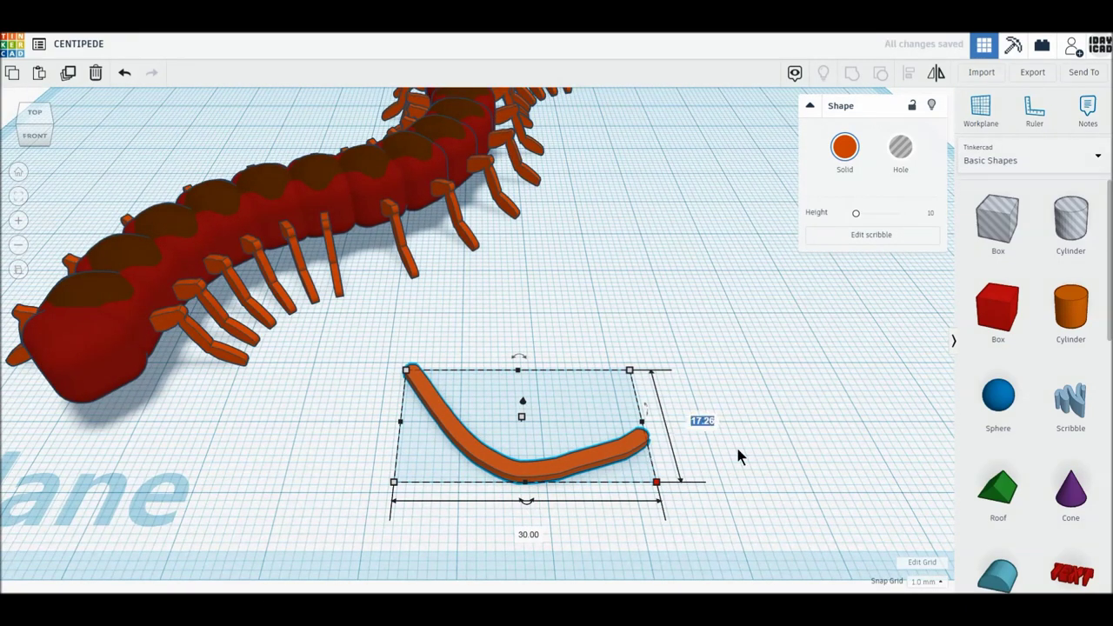
type("15")
key("Return")
Lift the antenna 7 mm and attach its end to the head in orthographic top view.
left_click_drag(522, 400, 525, 355)
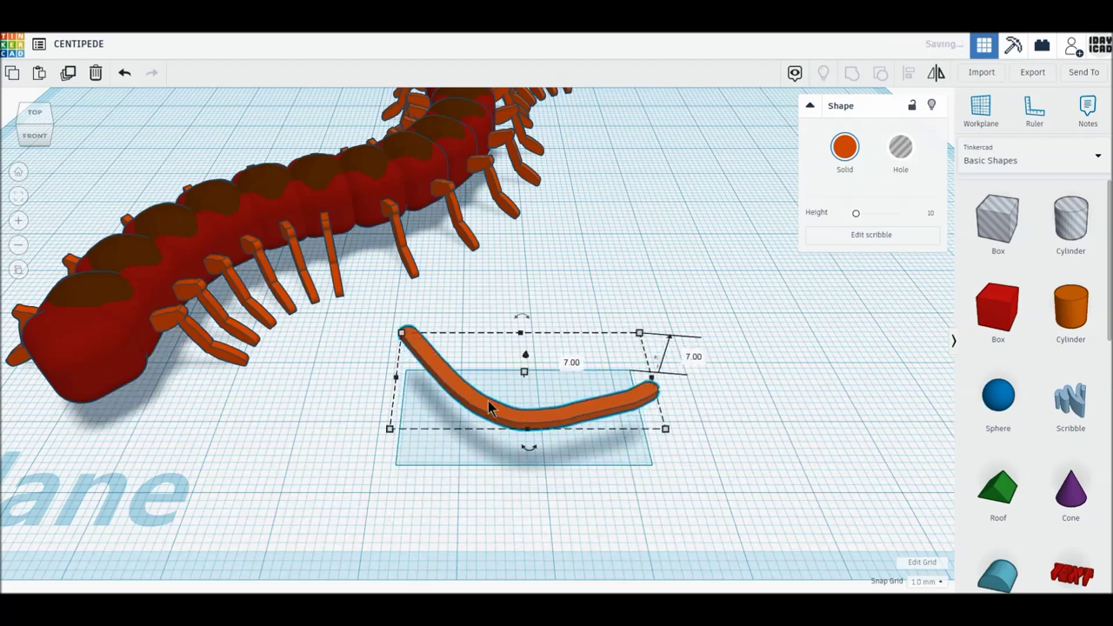
left_click(35, 118)
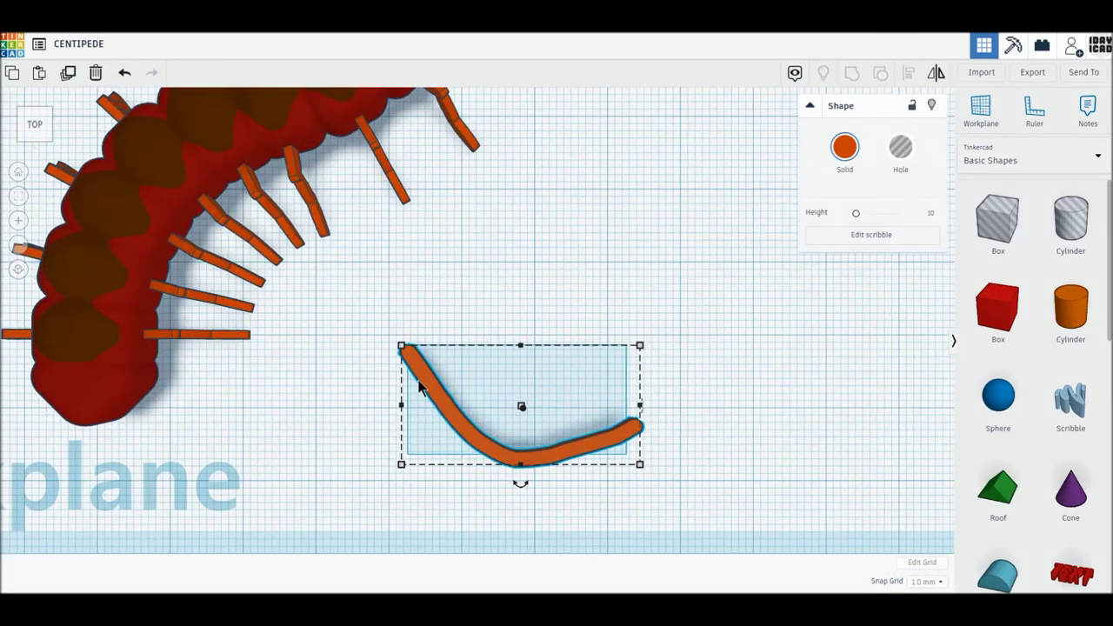
left_click(19, 272)
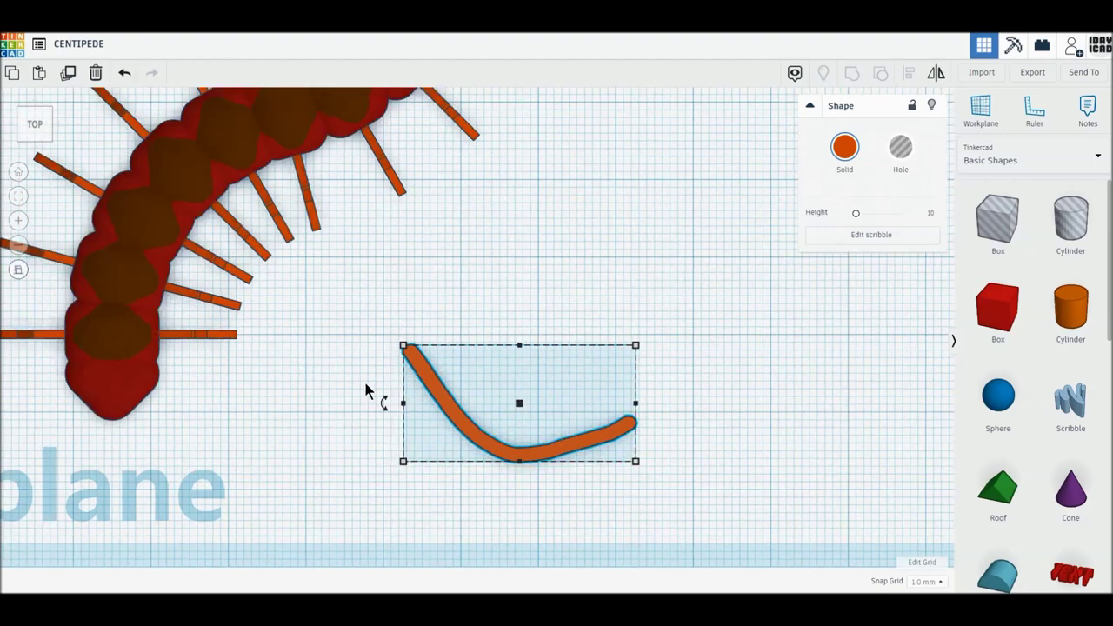
left_click_drag(422, 368, 131, 425)
left_click_drag(131, 482, 131, 481)
middle_click_drag(260, 475, 441, 475)
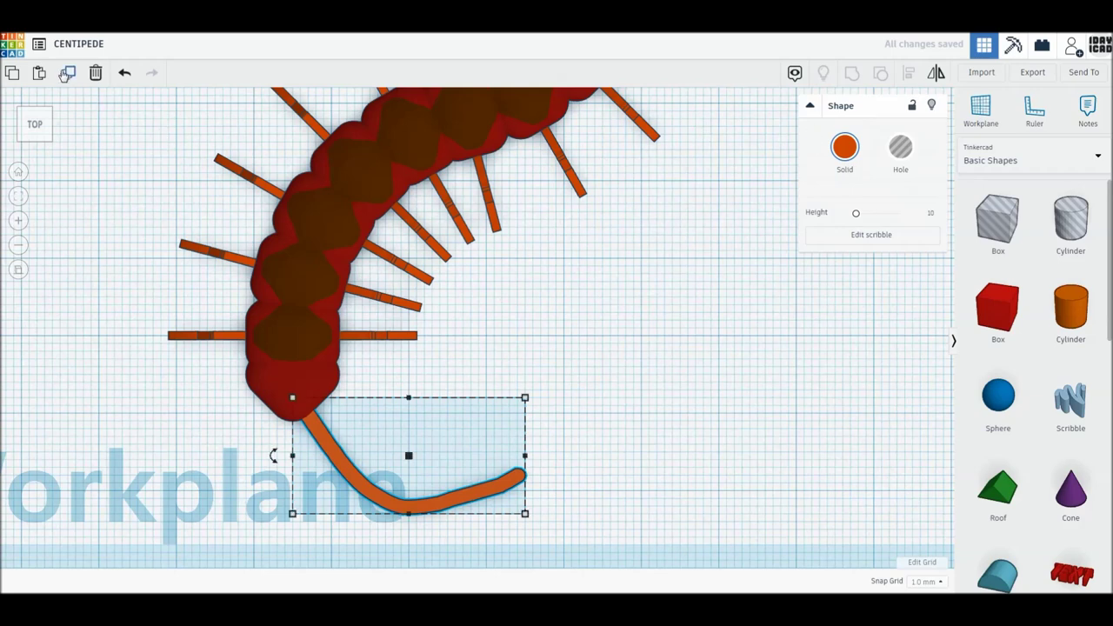
Duplicate and mirror the antenna, placing the copy on the head's other side.
left_click(516, 420)
left_click(514, 479)
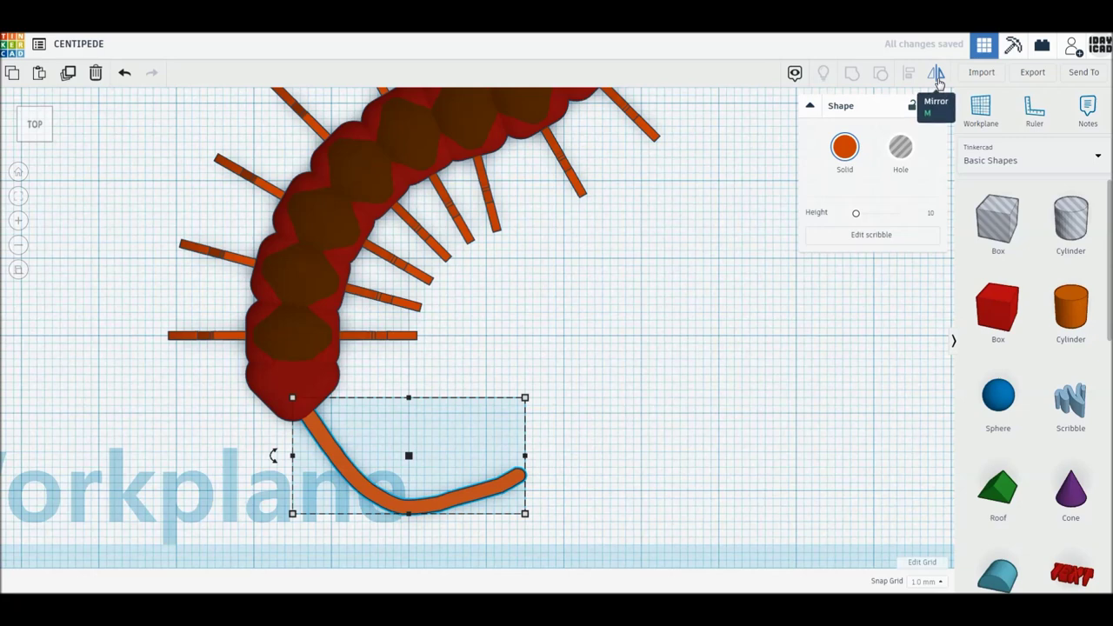
left_click(936, 77)
left_click(429, 530)
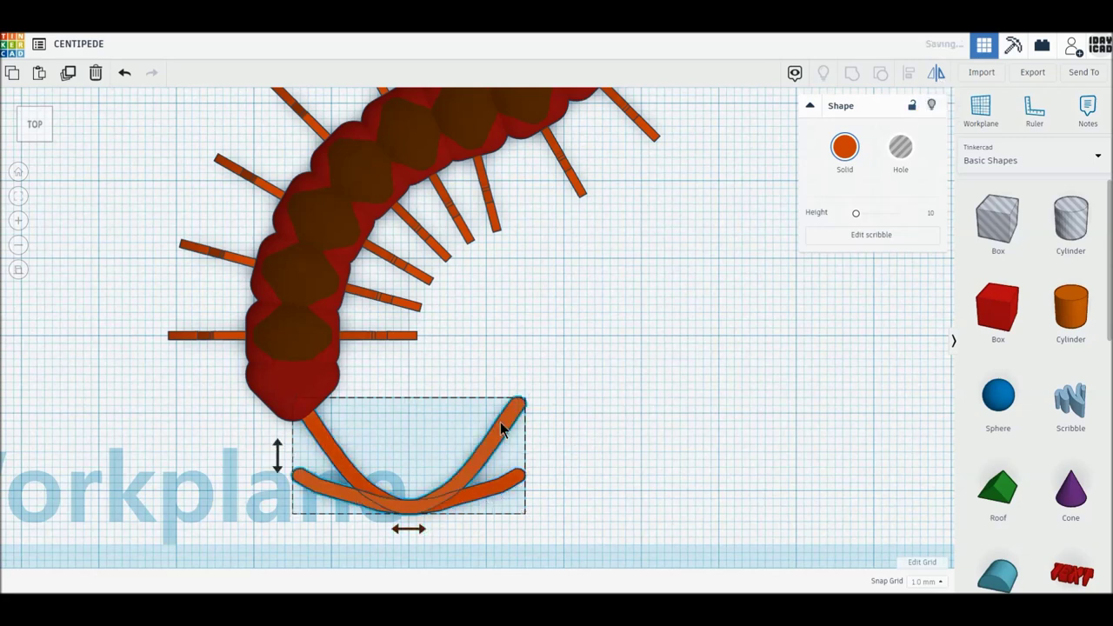
left_click_drag(439, 428, 284, 432)
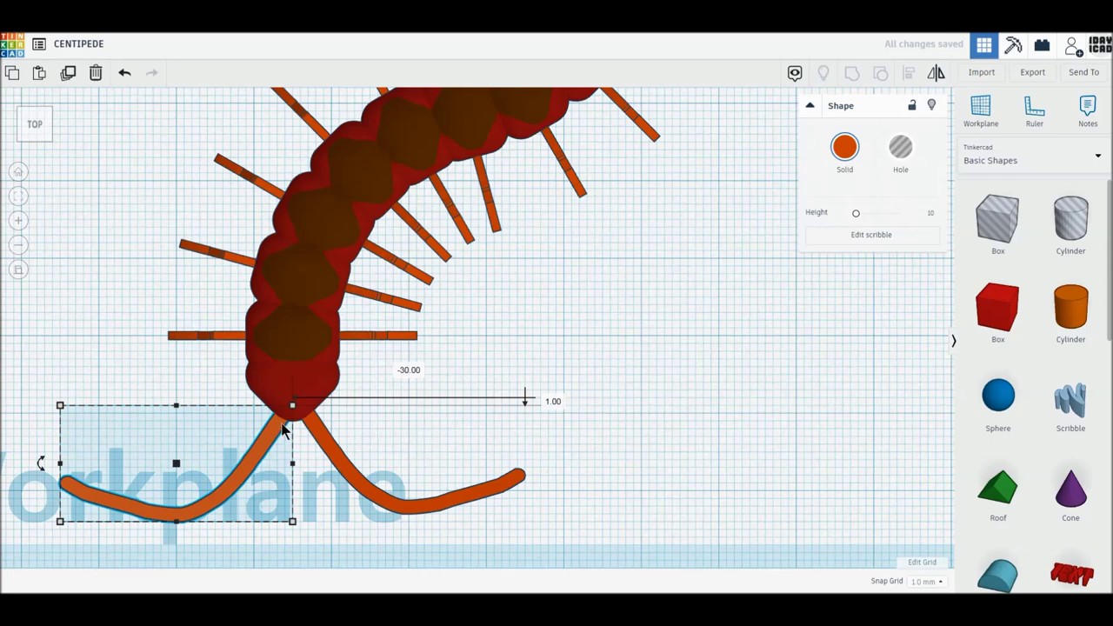
key("Up")
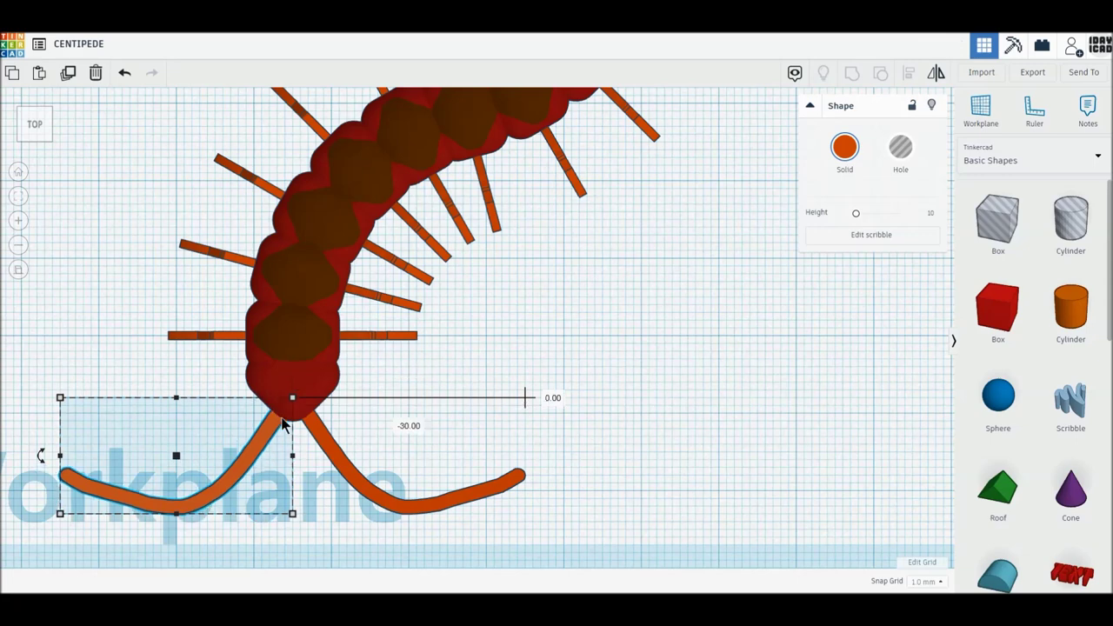
left_click(473, 415)
right_click_drag(445, 422, 432, 376)
Add a sphere to the workplane and resize it to 3 x 3 x 2 mm.
left_click(998, 396)
left_click(712, 459)
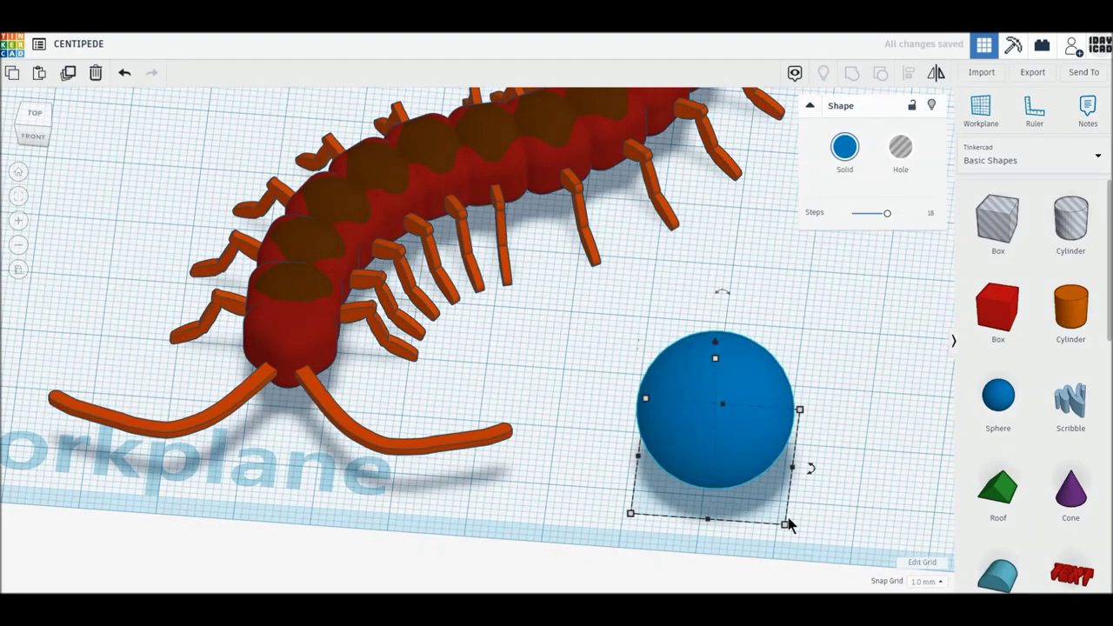
left_click(716, 553)
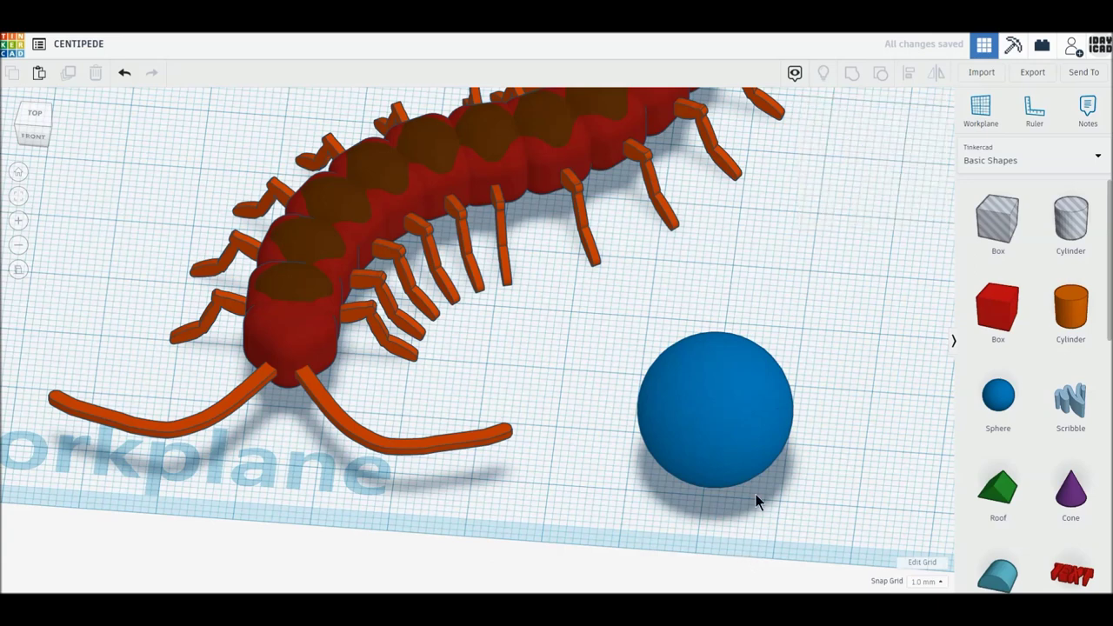
left_click(718, 459)
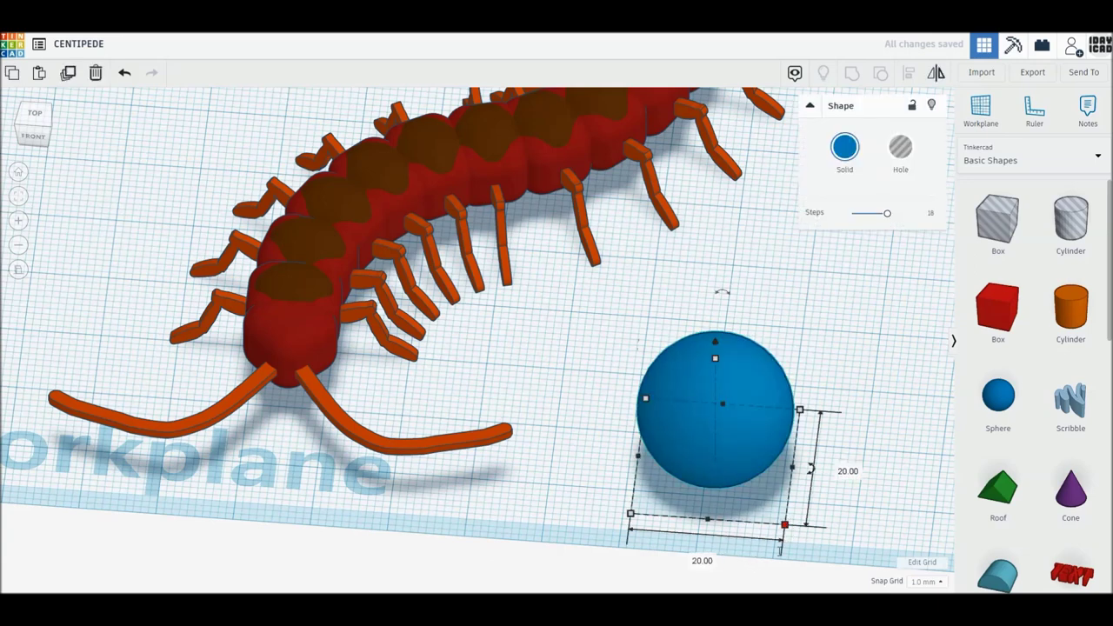
key("Tab")
type("3")
key("Return")
left_click(716, 464)
type("3")
key("Return")
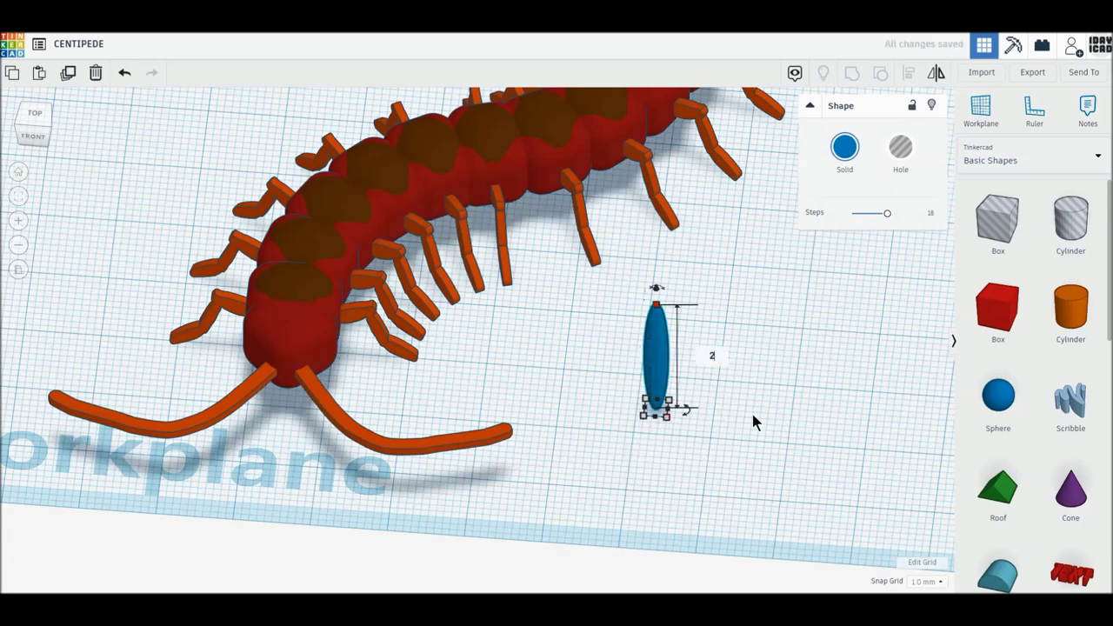
type("2")
key("Return")
Colour the small sphere dark grey, smooth it, and set it on the centipede's head.
left_click(844, 147)
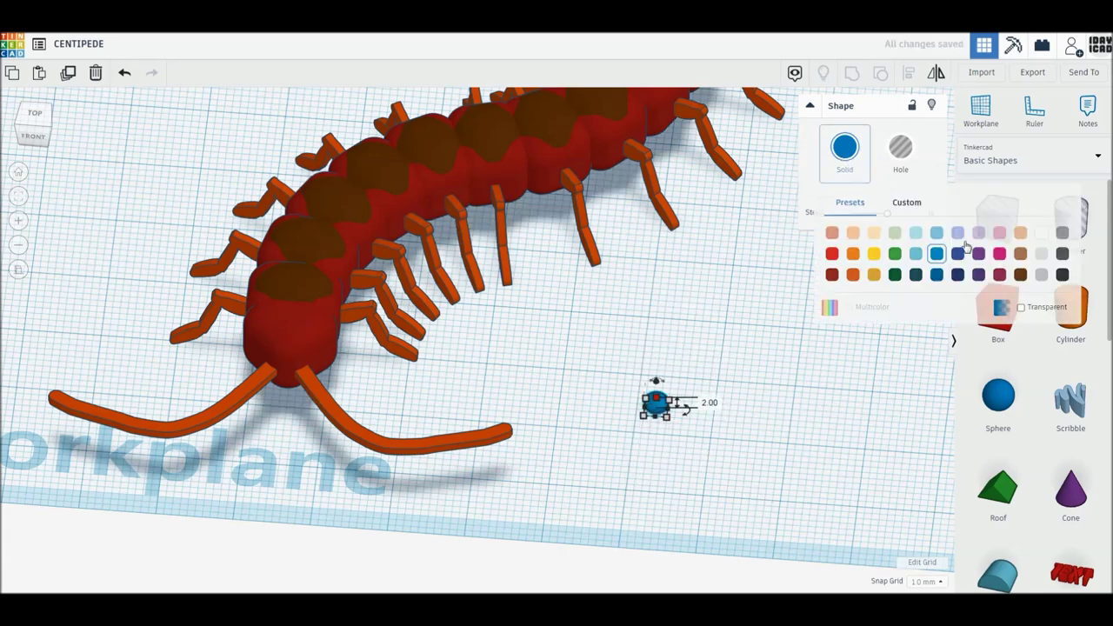
left_click(1062, 254)
left_click_drag(889, 218, 959, 213)
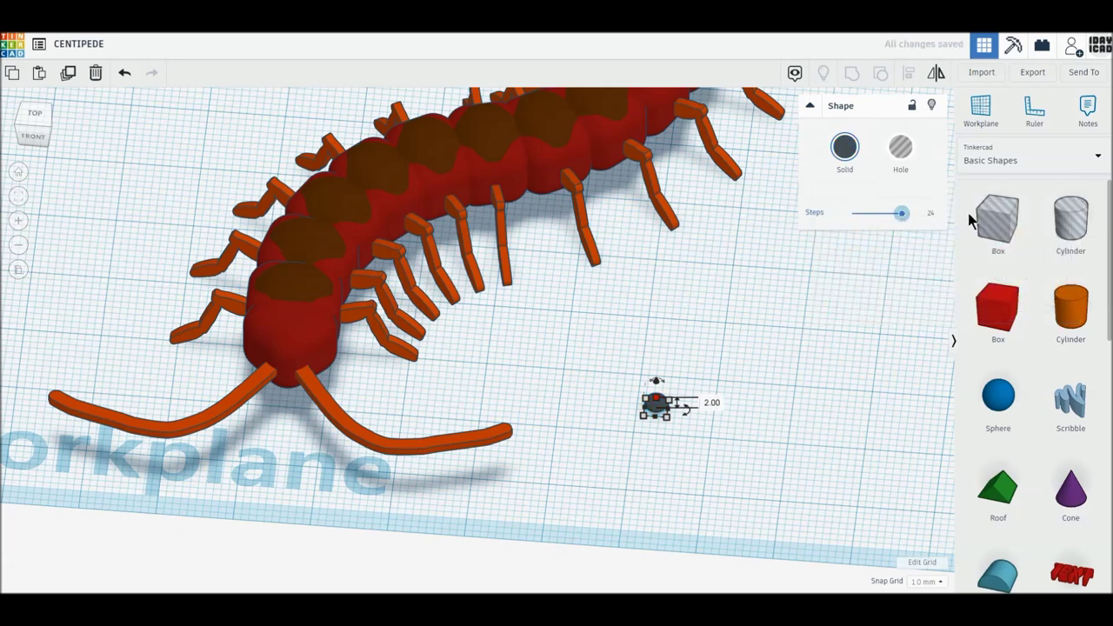
mouse_move(658, 378)
left_mouse_down()
mouse_move(658, 349)
mouse_move(306, 368)
left_mouse_up()
left_click(662, 386)
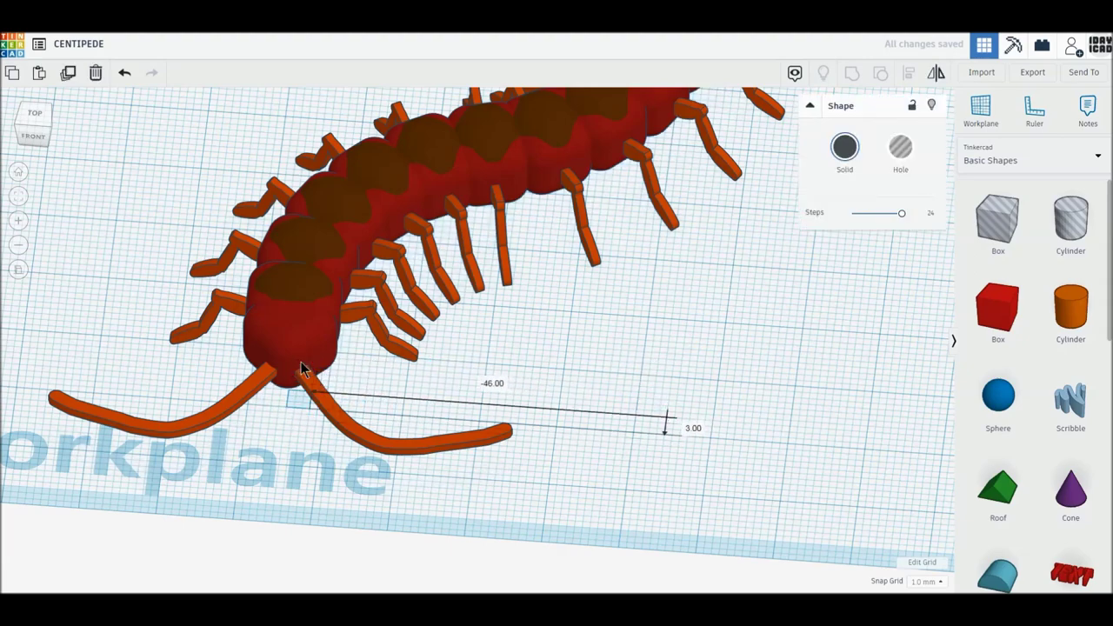
left_click_drag(308, 356, 306, 345)
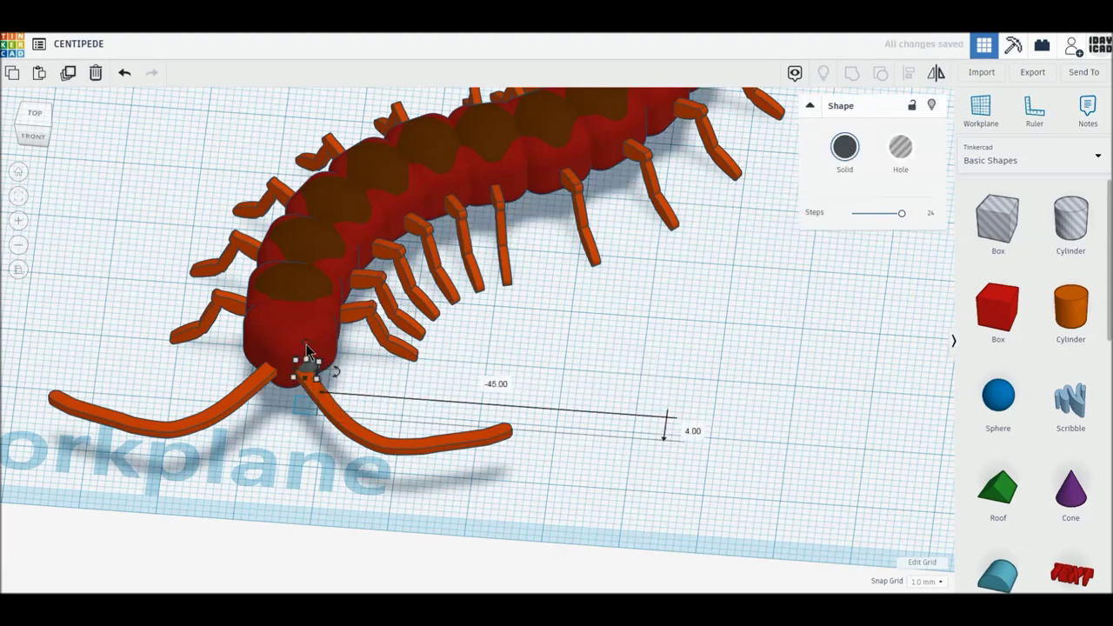
left_click(34, 116)
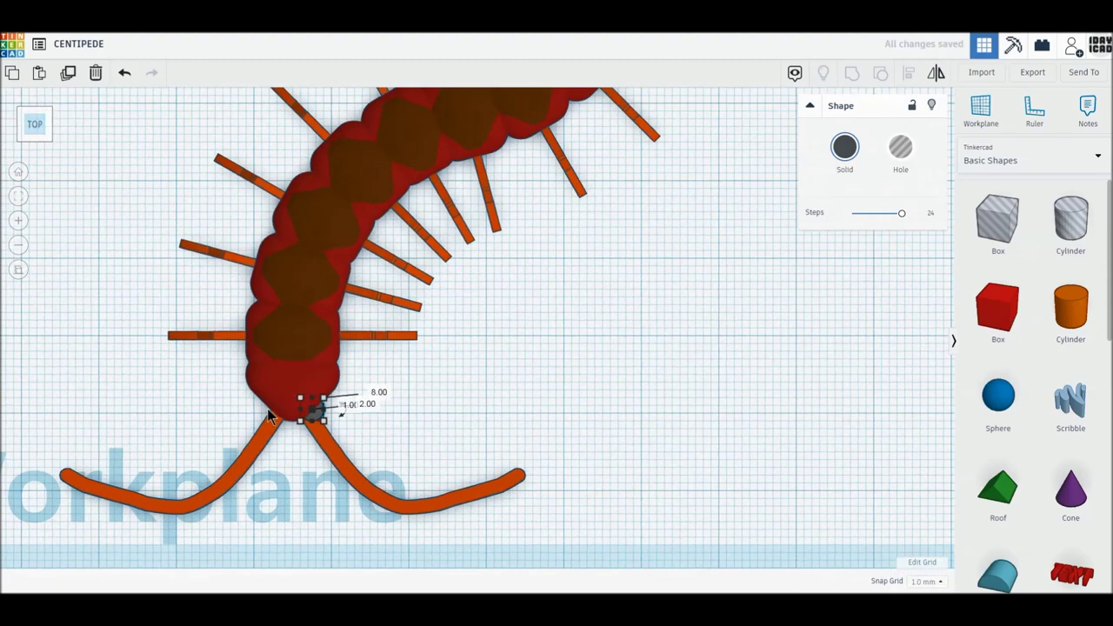
left_click(405, 445)
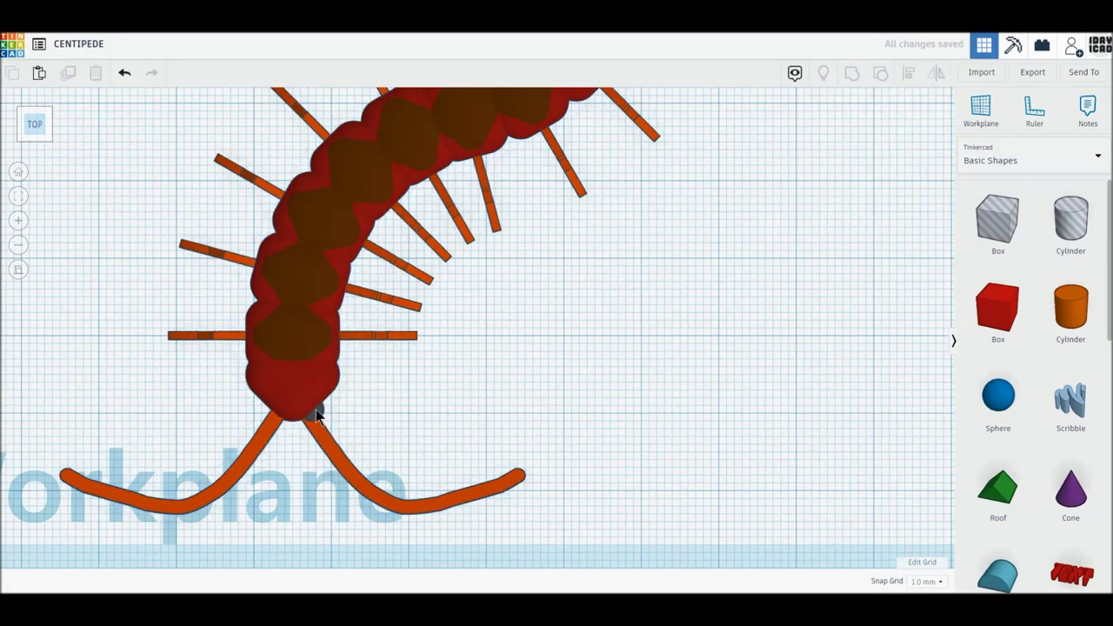
left_click(317, 414)
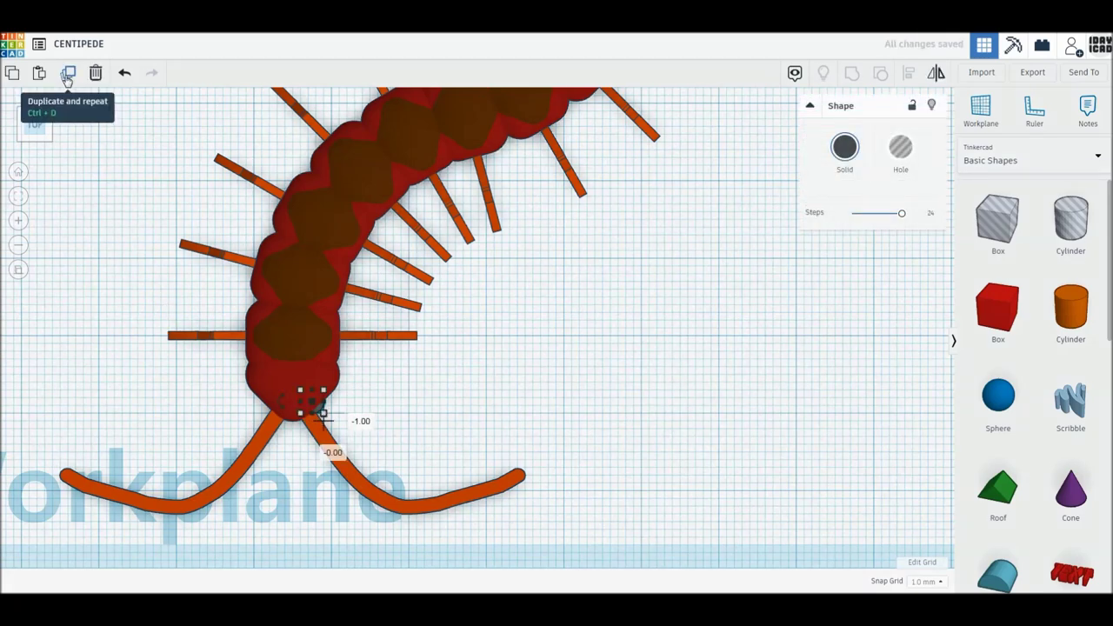
Duplicate the eye and move the copy to the head's left side.
left_click(68, 75)
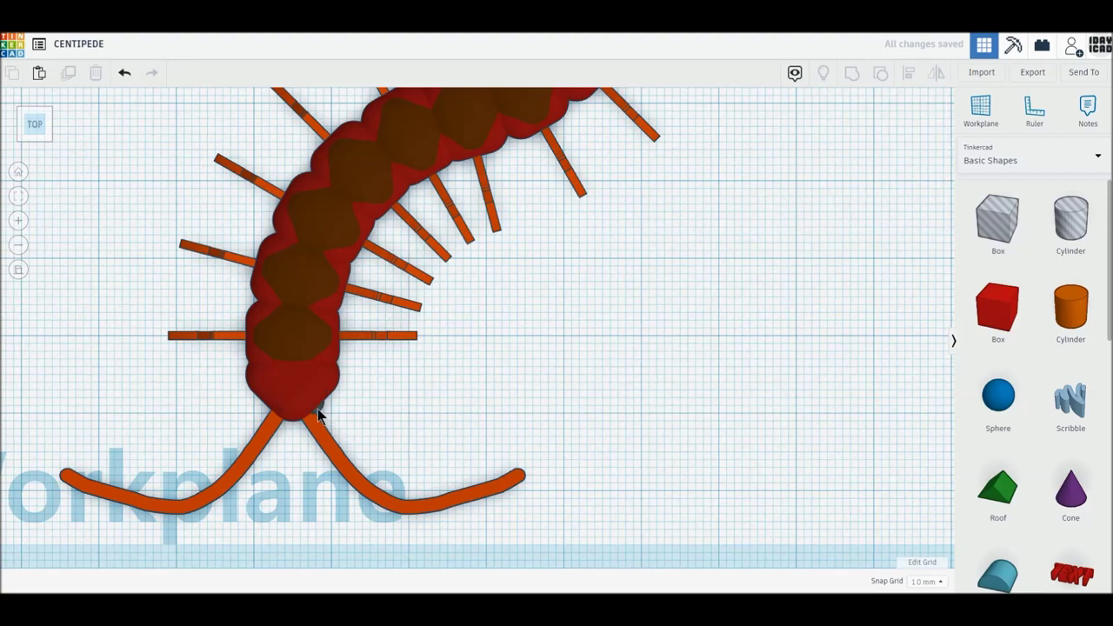
left_click_drag(322, 421, 280, 416)
left_click(426, 419)
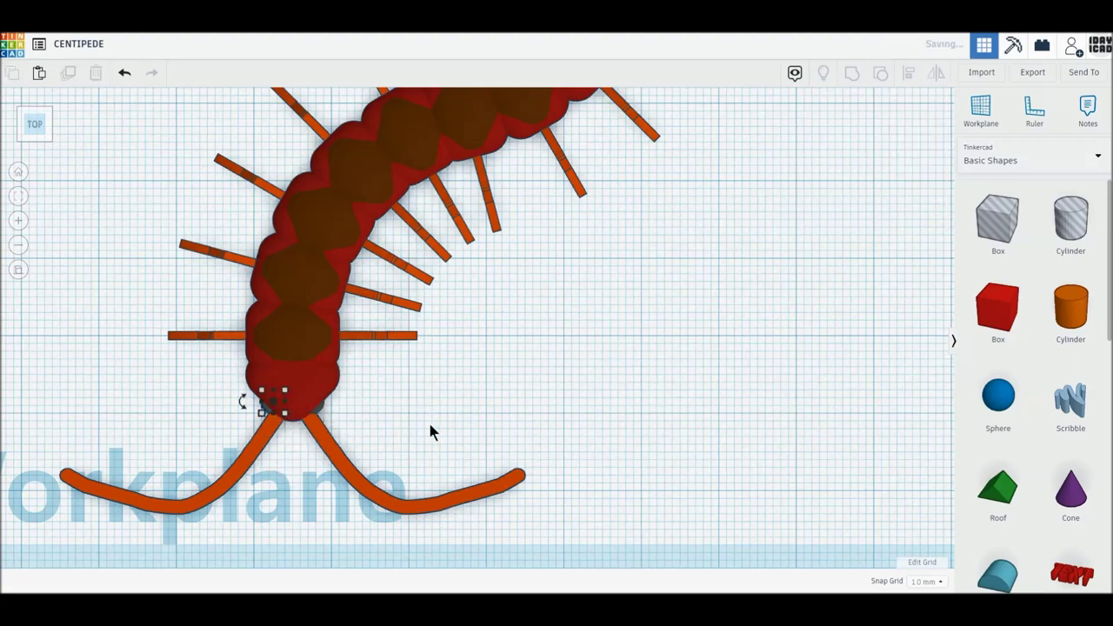
right_click_drag(424, 419, 395, 350)
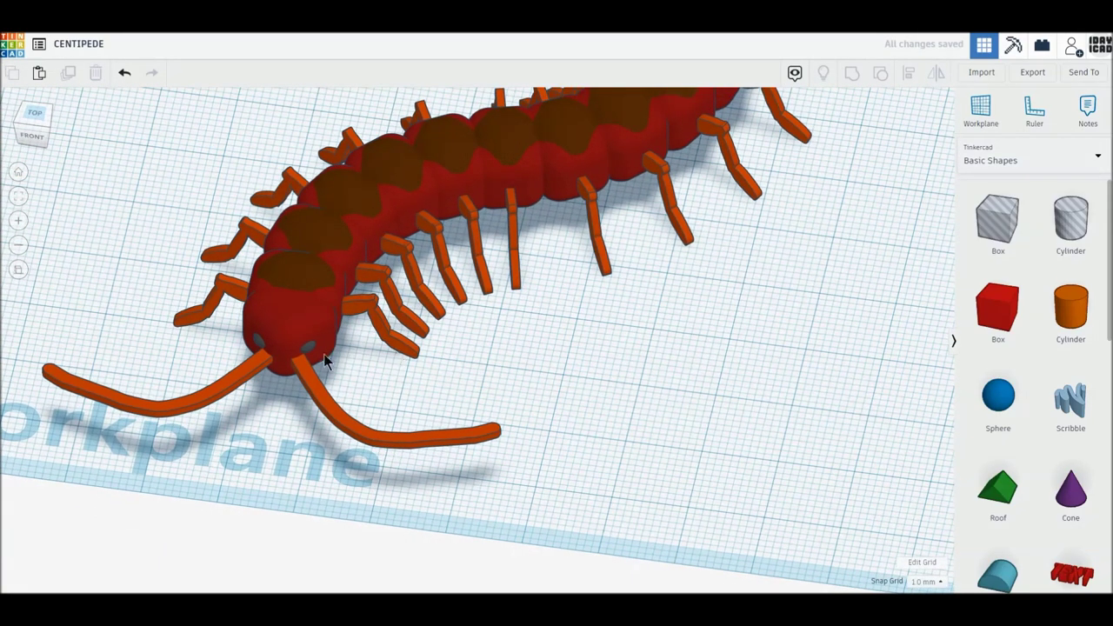
Select both orange antennae and shift them slightly into place.
right_click_drag(259, 343, 250, 349)
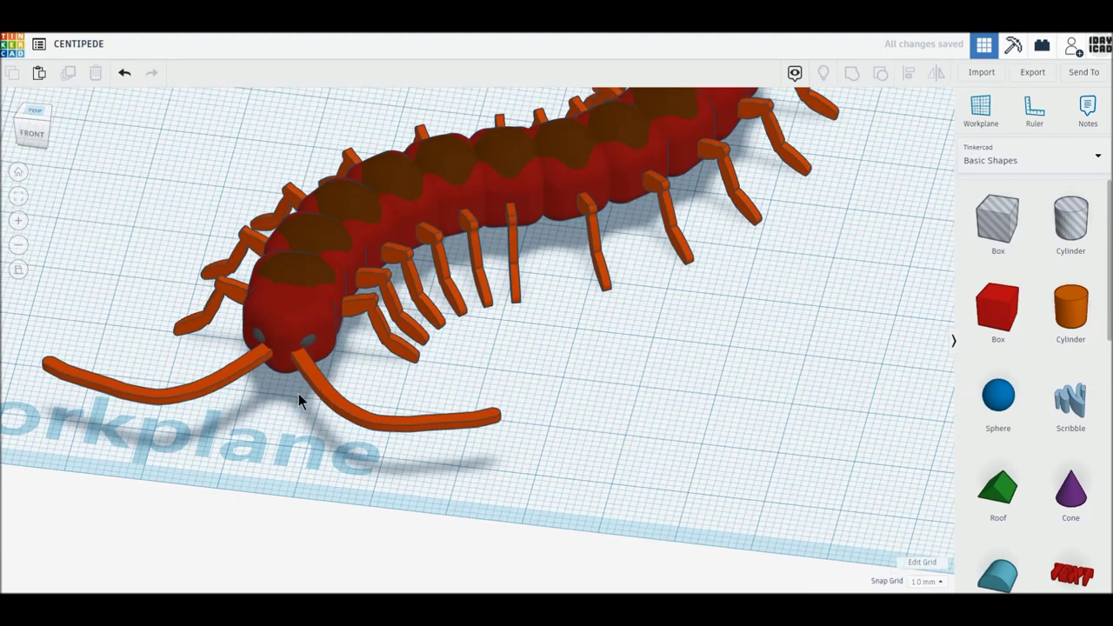
left_click(250, 349)
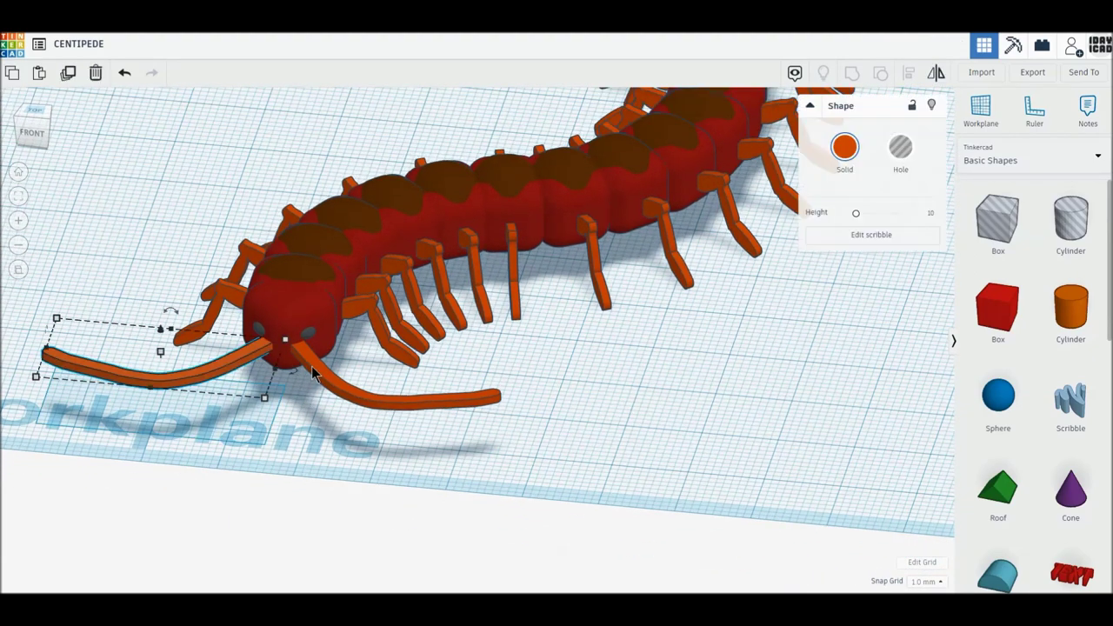
left_click(276, 341, "shift")
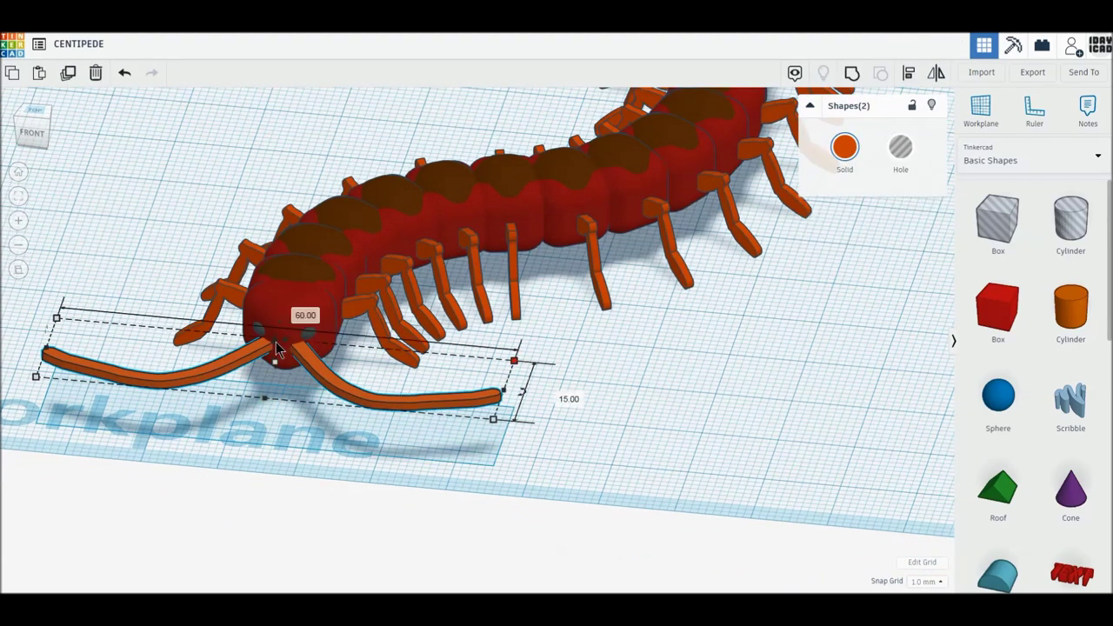
left_click_drag(277, 342, 277, 352)
left_click(665, 359)
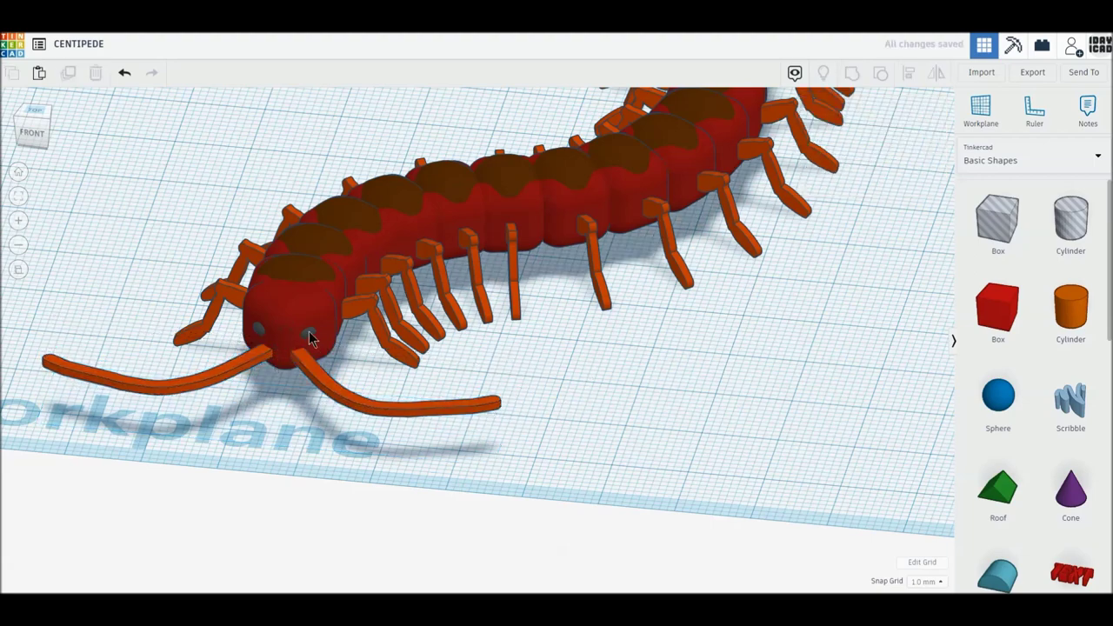
Duplicate the red head and move the copy off to the right.
left_click(294, 329)
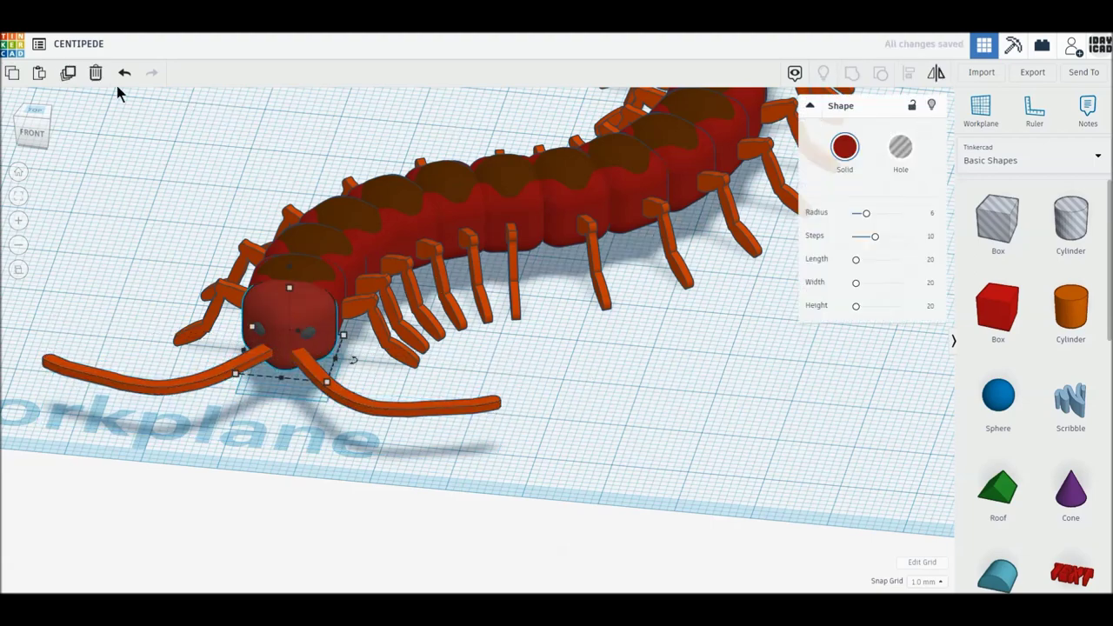
left_click(71, 77)
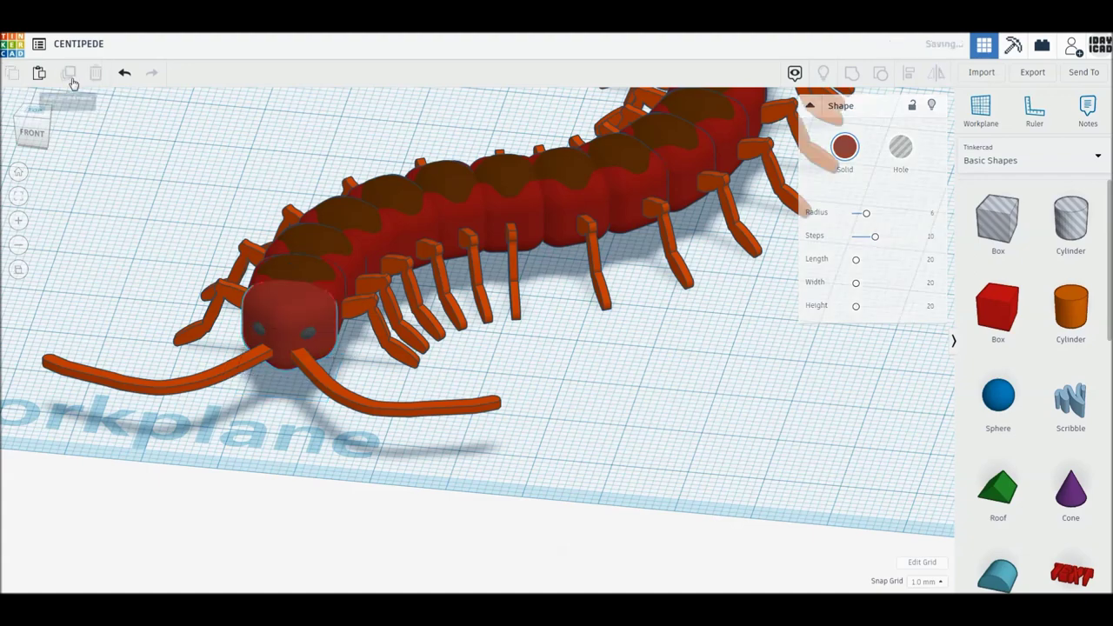
left_click_drag(278, 313, 757, 360)
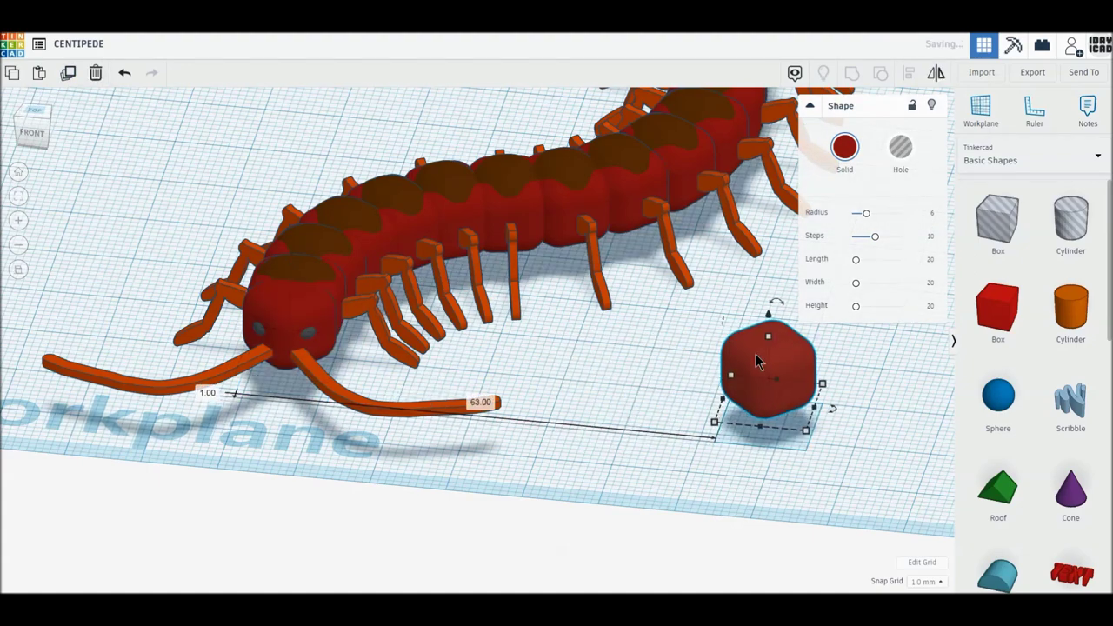
In Top view, move the head copy near the centipede's far end.
left_click(37, 111)
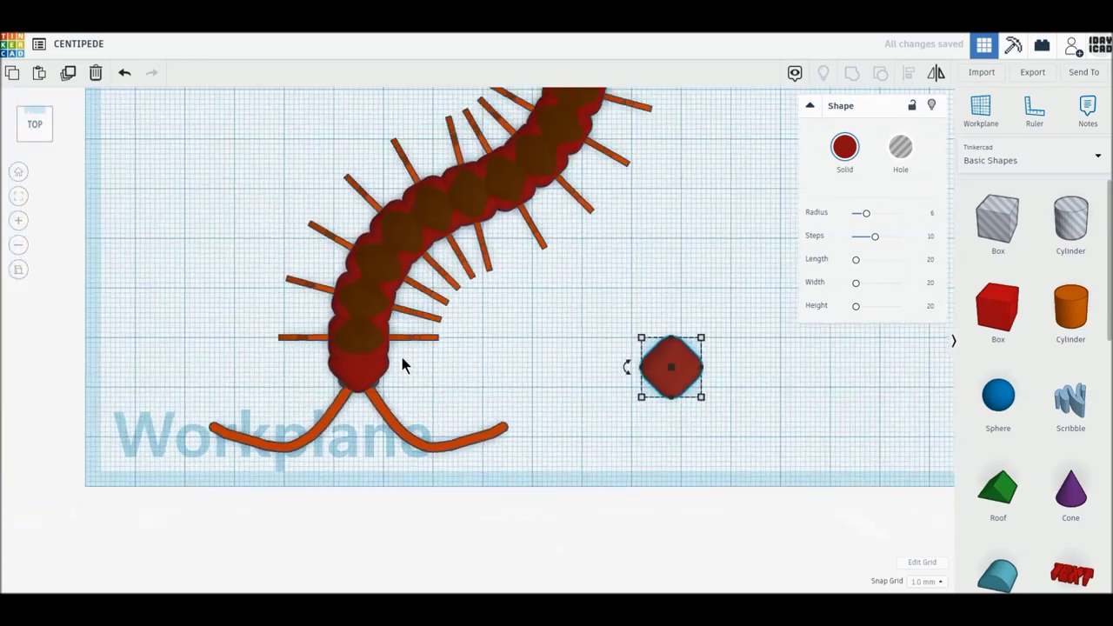
scroll(480, 404, "down", 3)
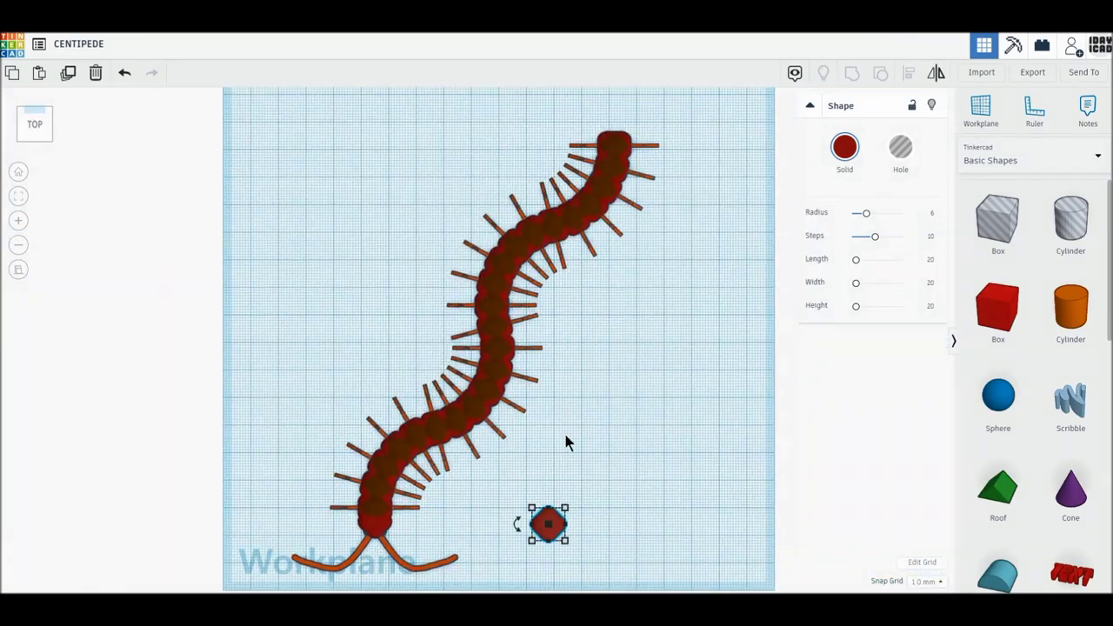
left_click(596, 489)
left_click_drag(547, 523, 713, 166)
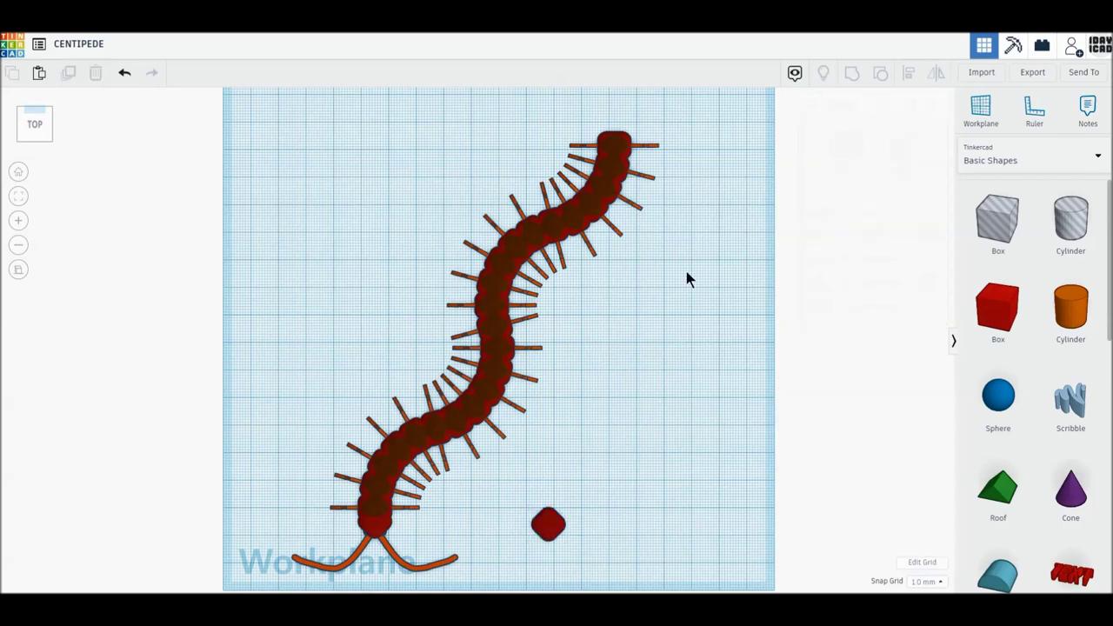
Box-select the whole centipede and shift it slightly up and right.
left_click_drag(250, 109, 638, 588)
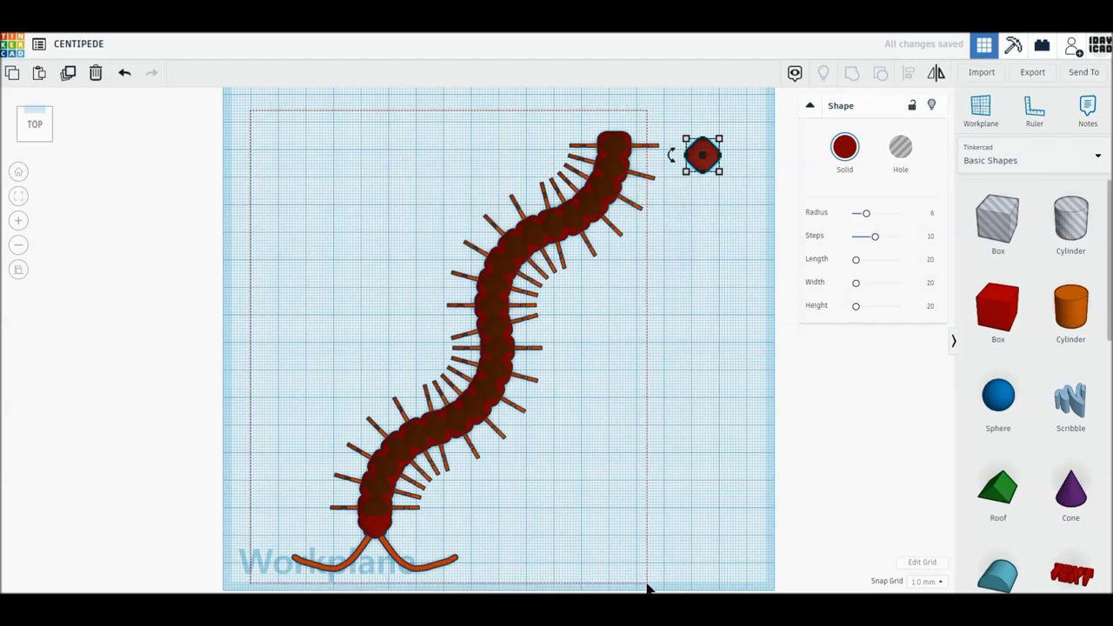
left_click_drag(638, 588, 647, 589)
scroll(641, 130, "down", 5)
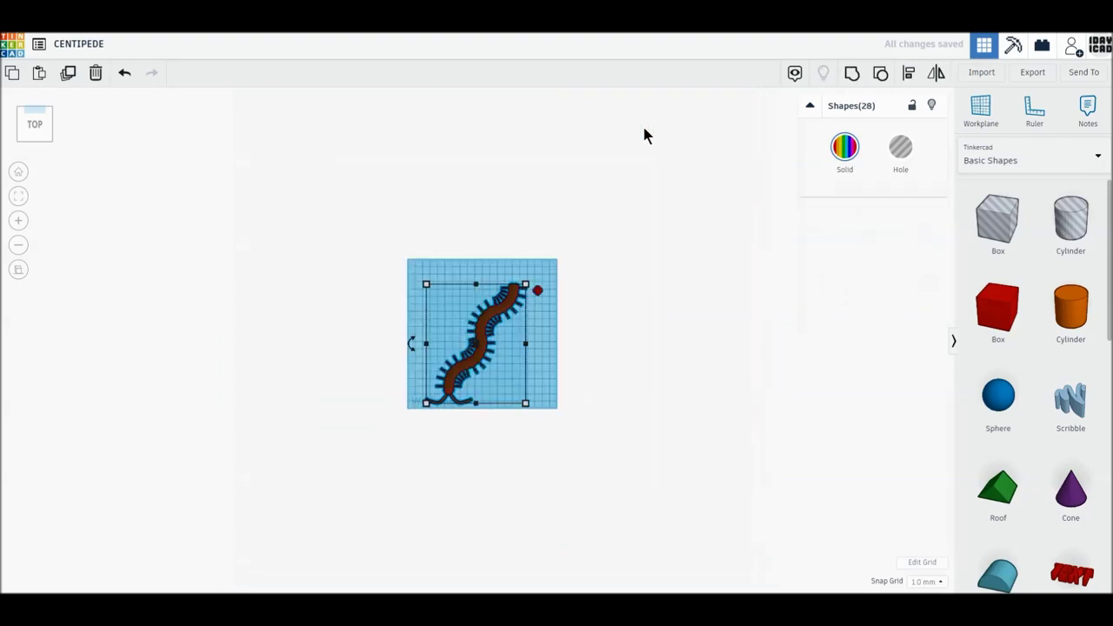
scroll(507, 304, "up", 5)
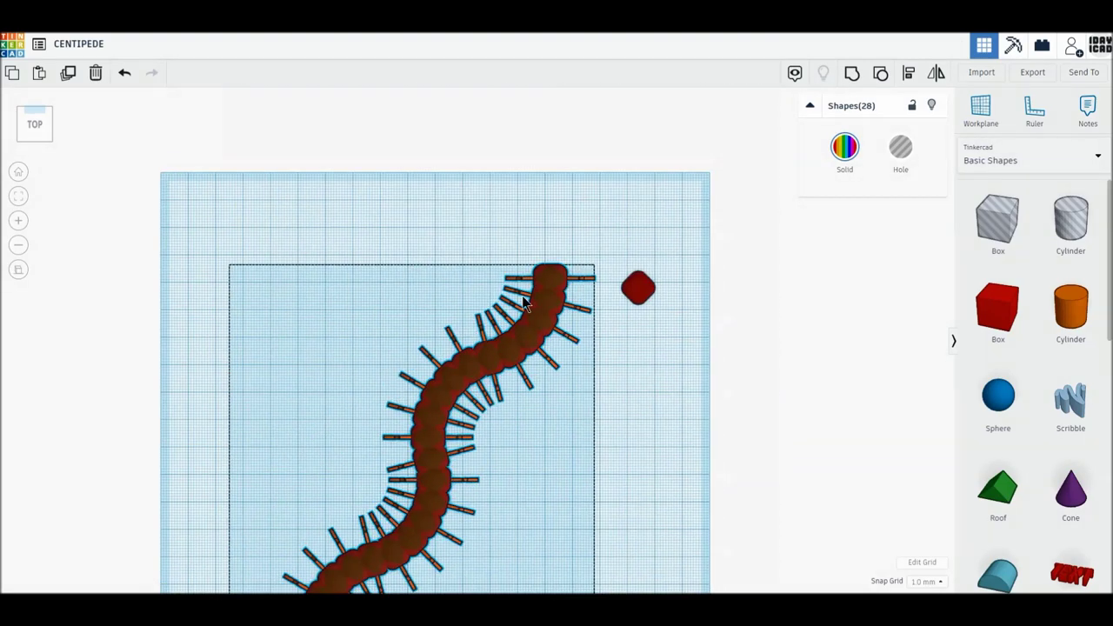
middle_click_drag(577, 224, 521, 356)
scroll(577, 272, "up", 5)
scroll(293, 478, "down", 2)
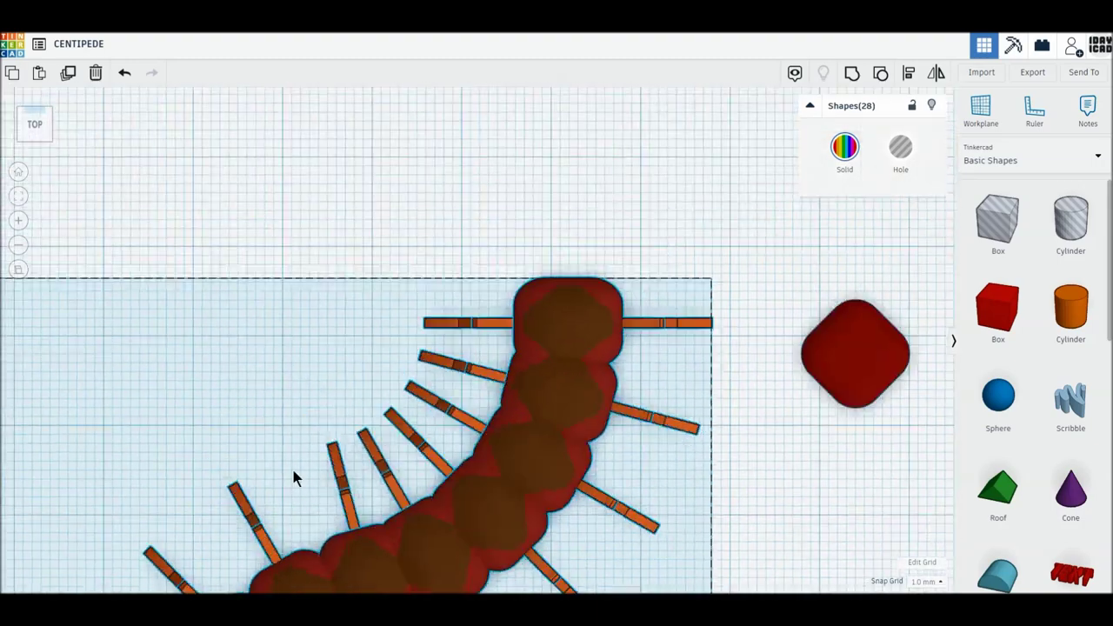
mouse_move(612, 402)
left_mouse_down()
mouse_move(650, 375)
mouse_move(639, 362)
left_mouse_up()
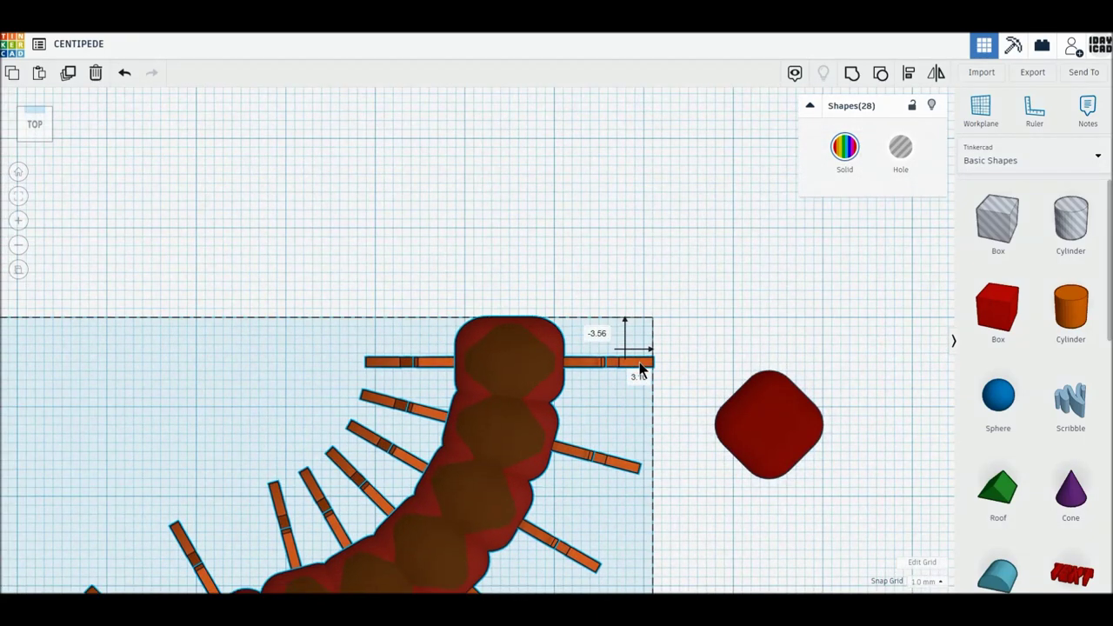
Place the red head copy onto the centipede's top end.
left_click(739, 318)
left_click_drag(770, 442, 716, 415)
left_click_drag(561, 349, 507, 320)
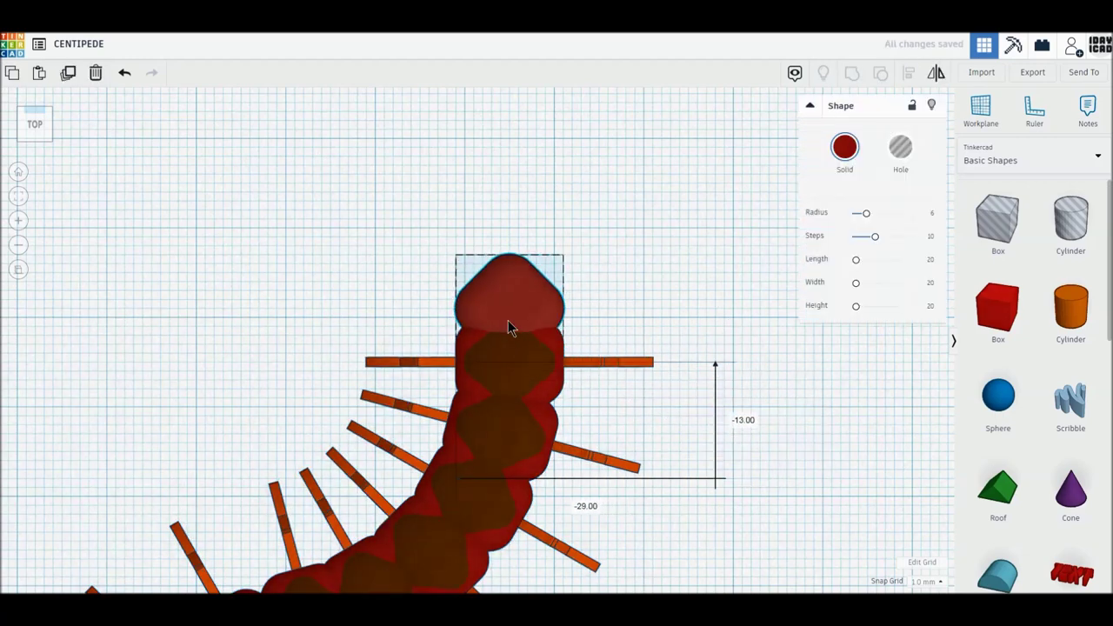
left_click(671, 302)
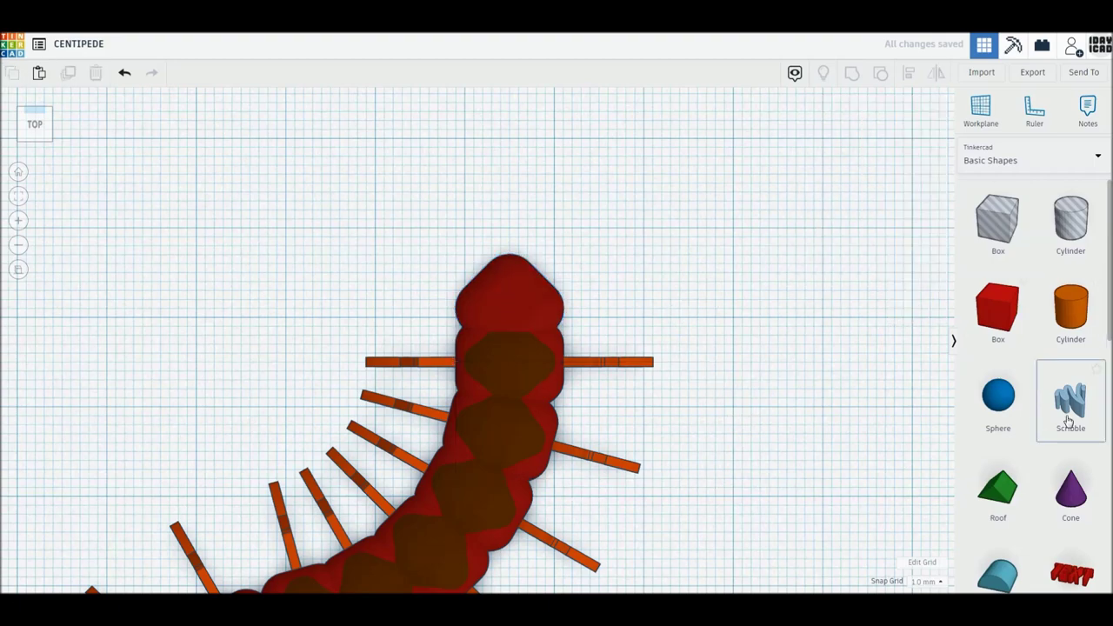
Duplicate the right antenna at the first head.
scroll(622, 378, "down", 2)
scroll(649, 338, "down", 1)
middle_click_drag(649, 337, 742, 253)
scroll(743, 259, "down", 2)
scroll(743, 259, "down", 1)
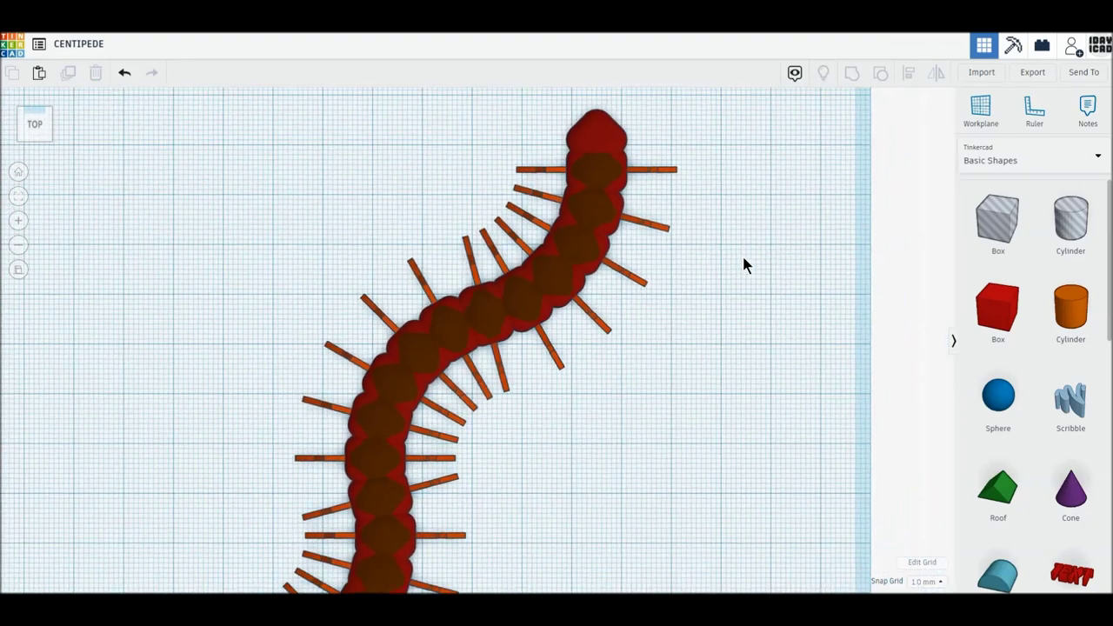
scroll(743, 260, "down", 1)
scroll(743, 263, "up", 2)
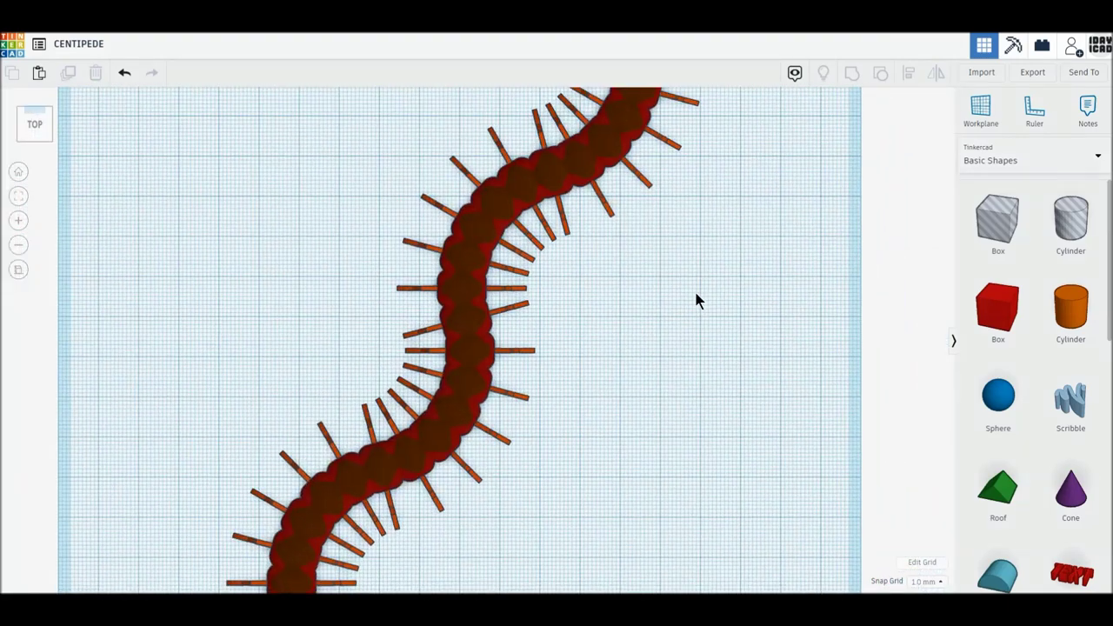
scroll(347, 526, "down", 2)
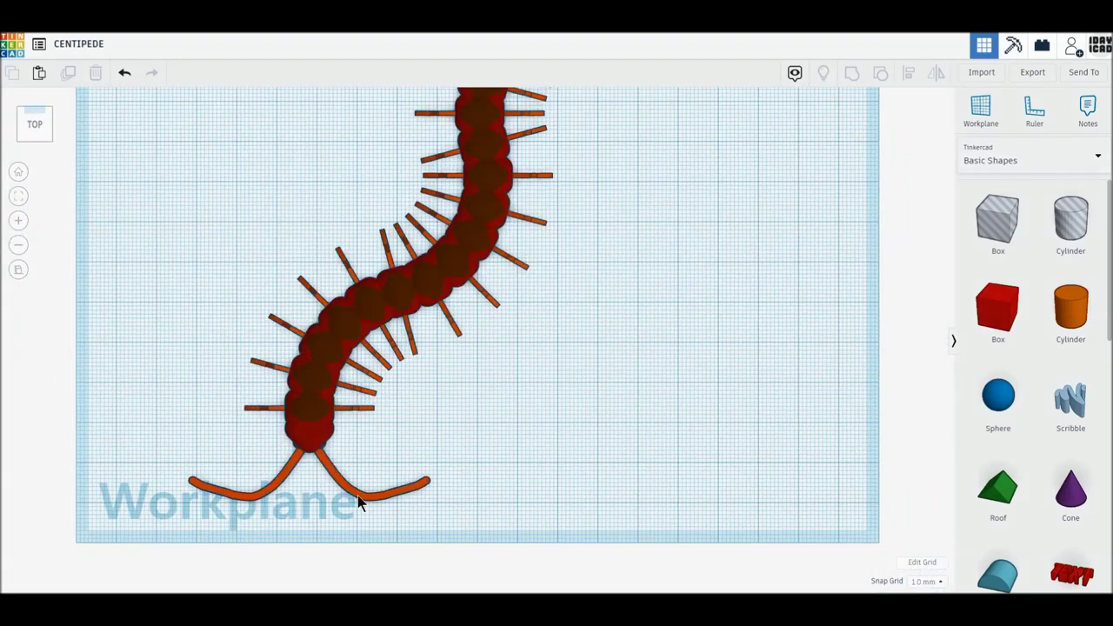
left_click(373, 493)
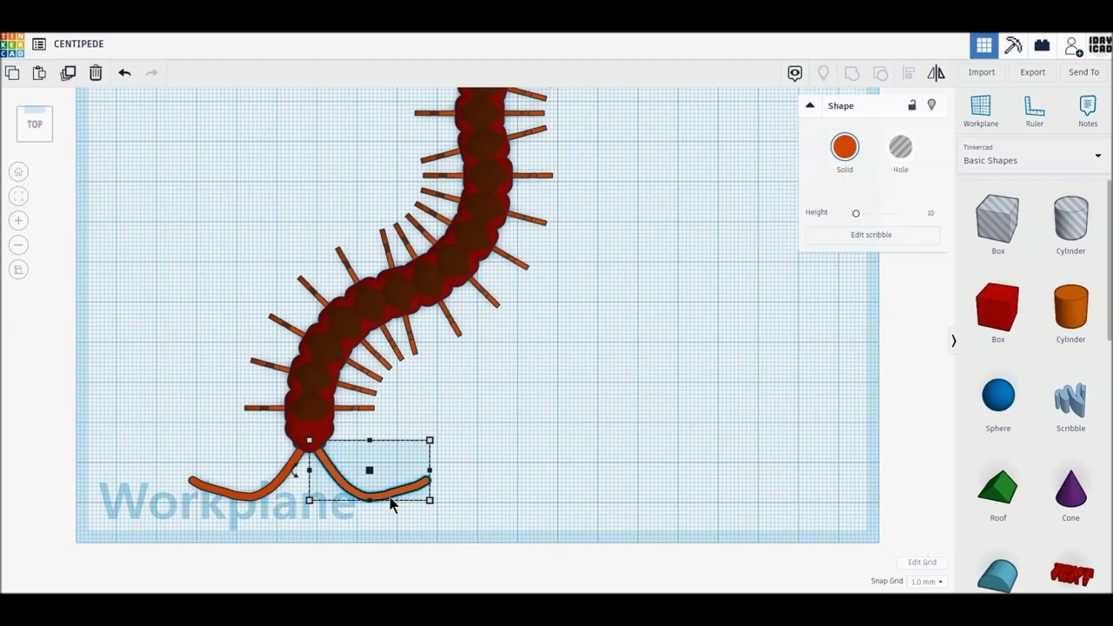
left_click(69, 77)
Move the antenna copy beside the far head and open it in Edit scribble.
mouse_move(328, 468)
left_mouse_down()
mouse_move(602, 140)
mouse_move(665, 117)
left_mouse_up()
middle_click_drag(537, 113, 390, 541)
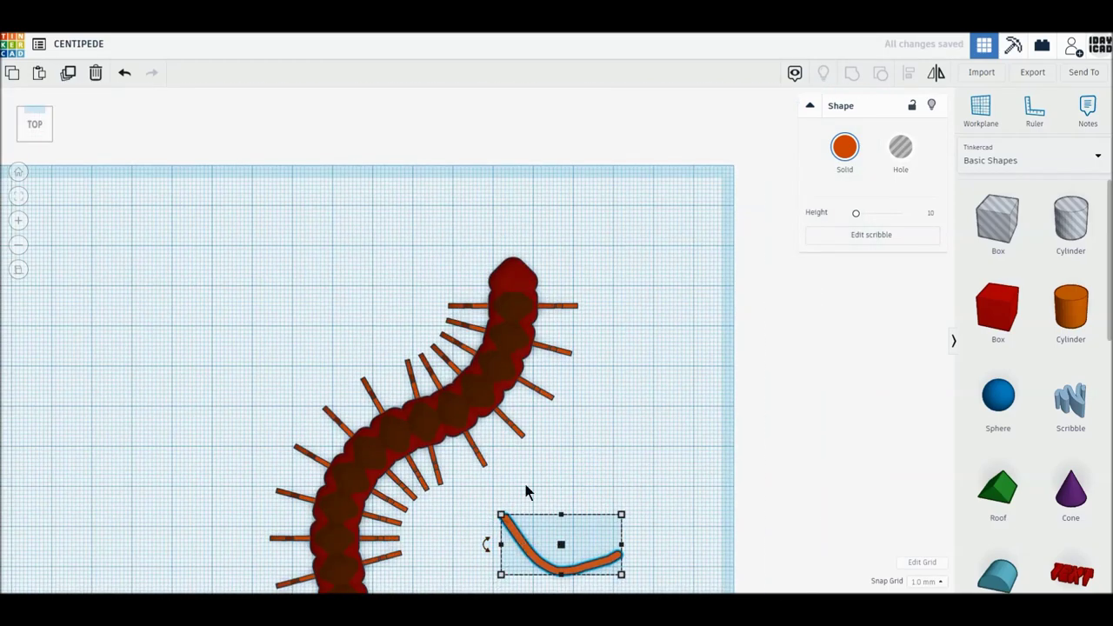
left_click_drag(518, 546, 565, 252)
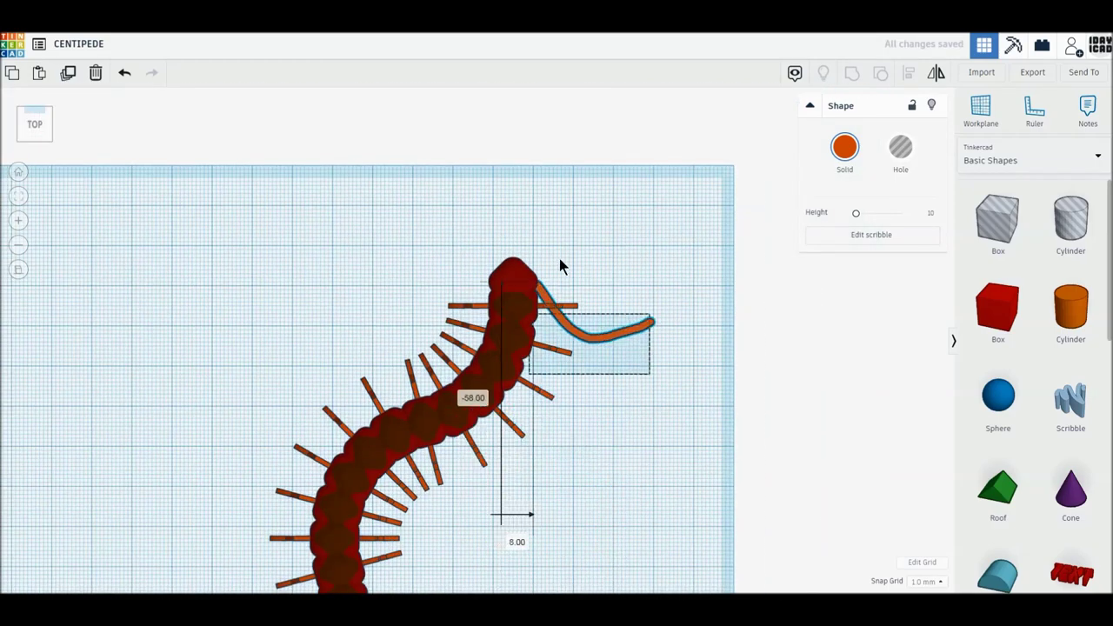
left_click(839, 237)
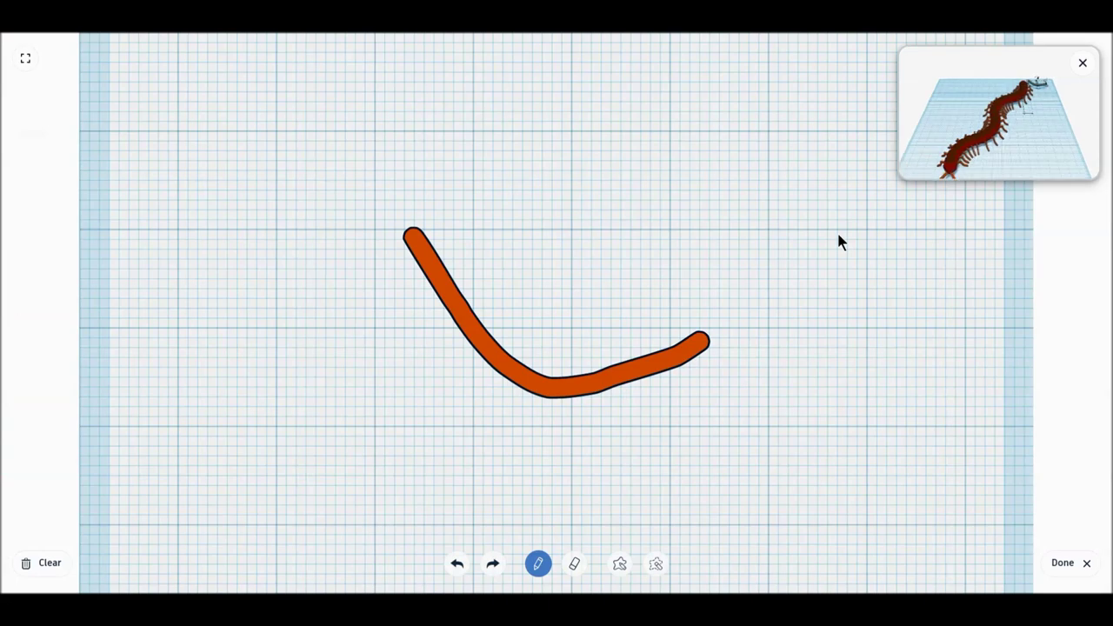
Erase the old antenna stroke, draw a new wavy upward stroke, and finish the scribble.
left_click(46, 565)
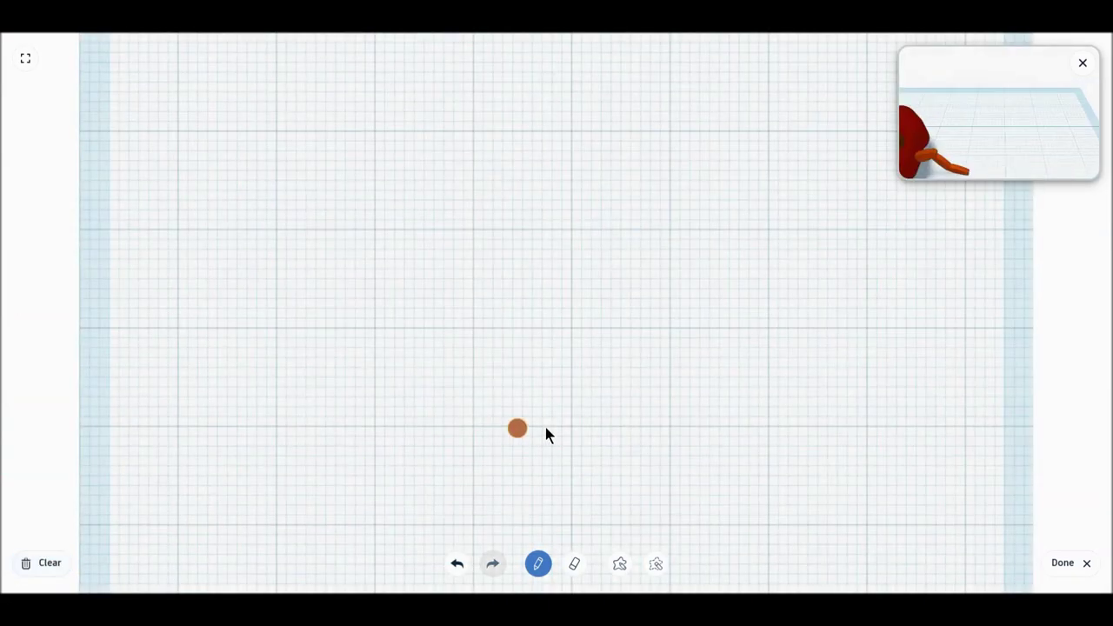
left_click_drag(572, 426, 563, 285)
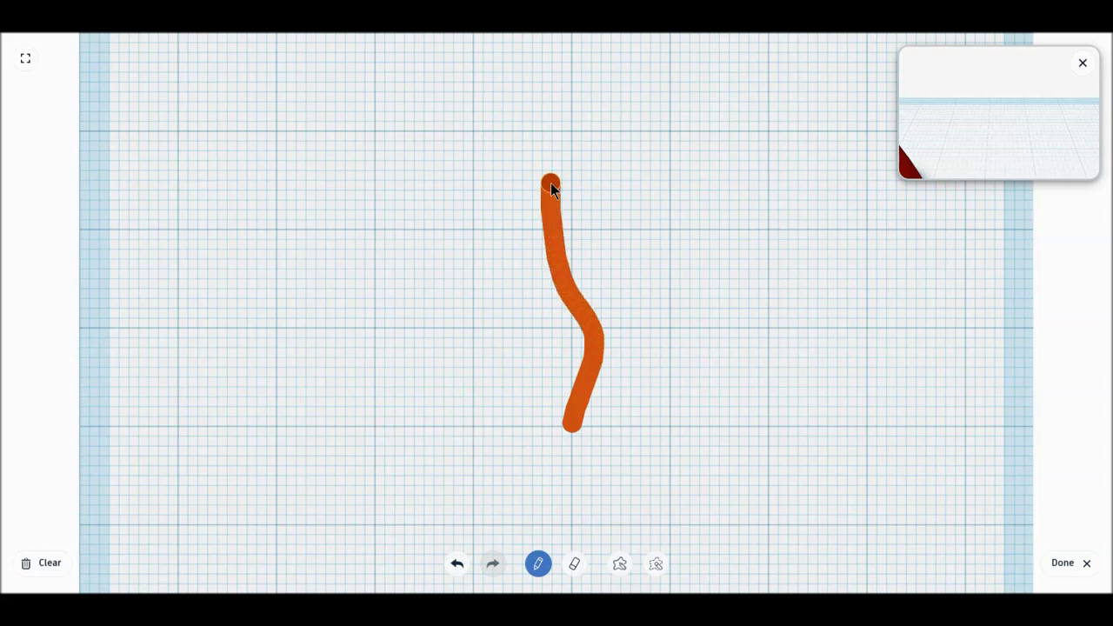
left_click_drag(563, 286, 551, 178)
left_click(1058, 564)
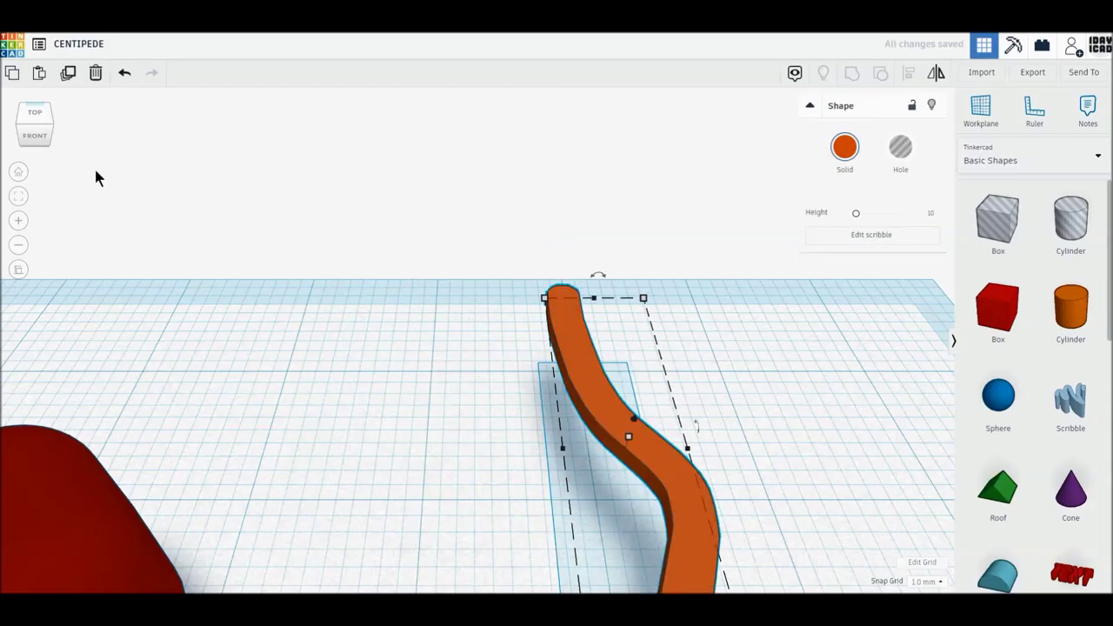
In Top orthographic view, move the wavy scribble next to the upper red head.
left_click(32, 114)
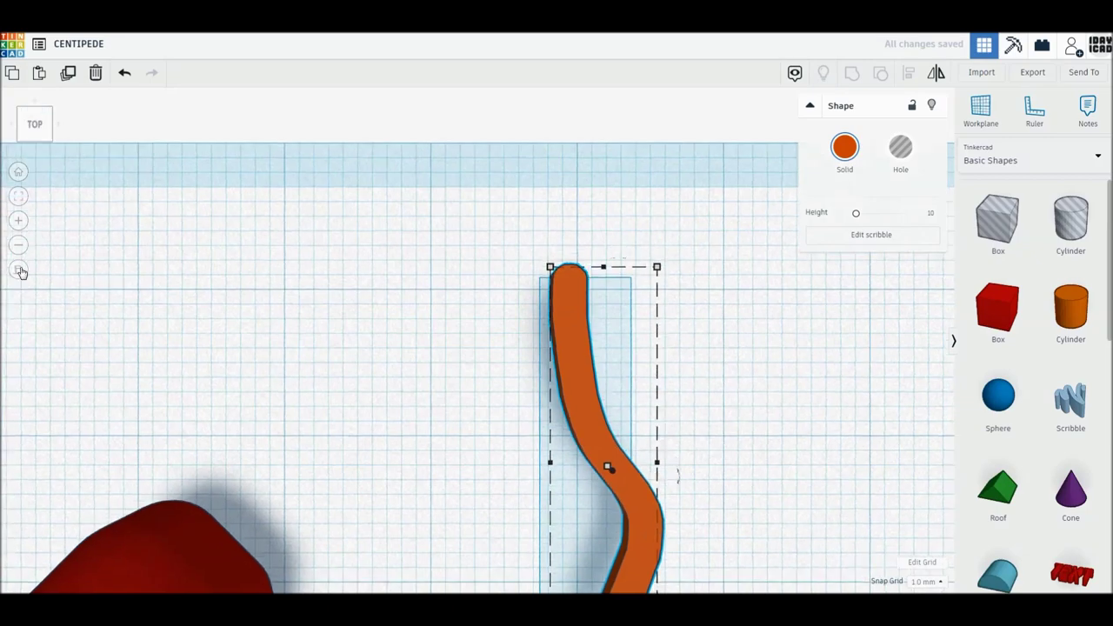
left_click(21, 272)
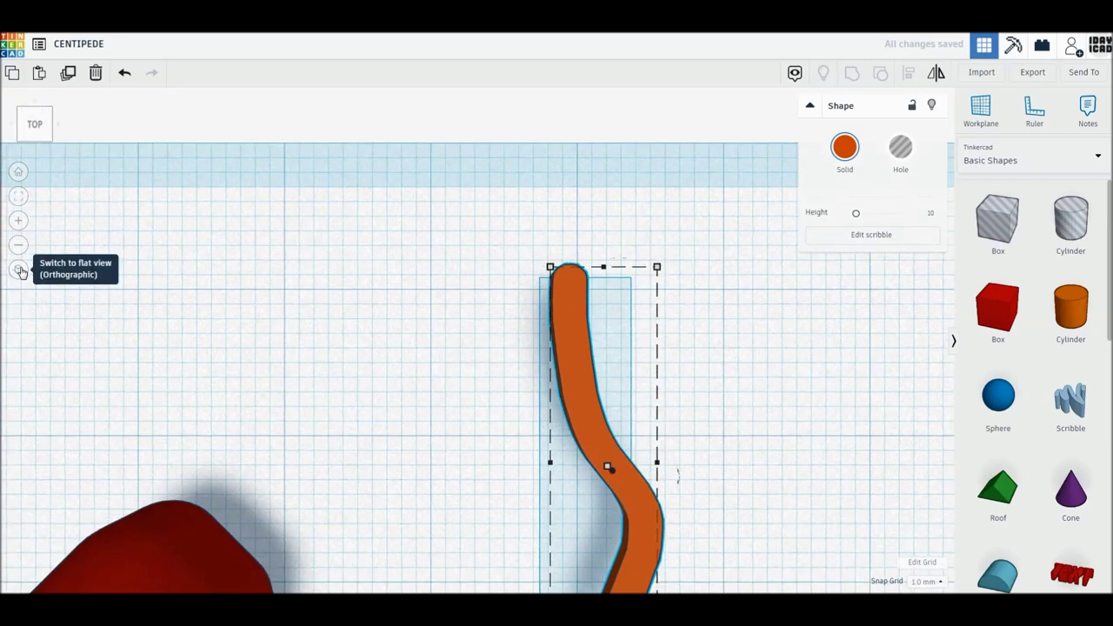
left_click(21, 273)
middle_click_drag(438, 429, 526, 291)
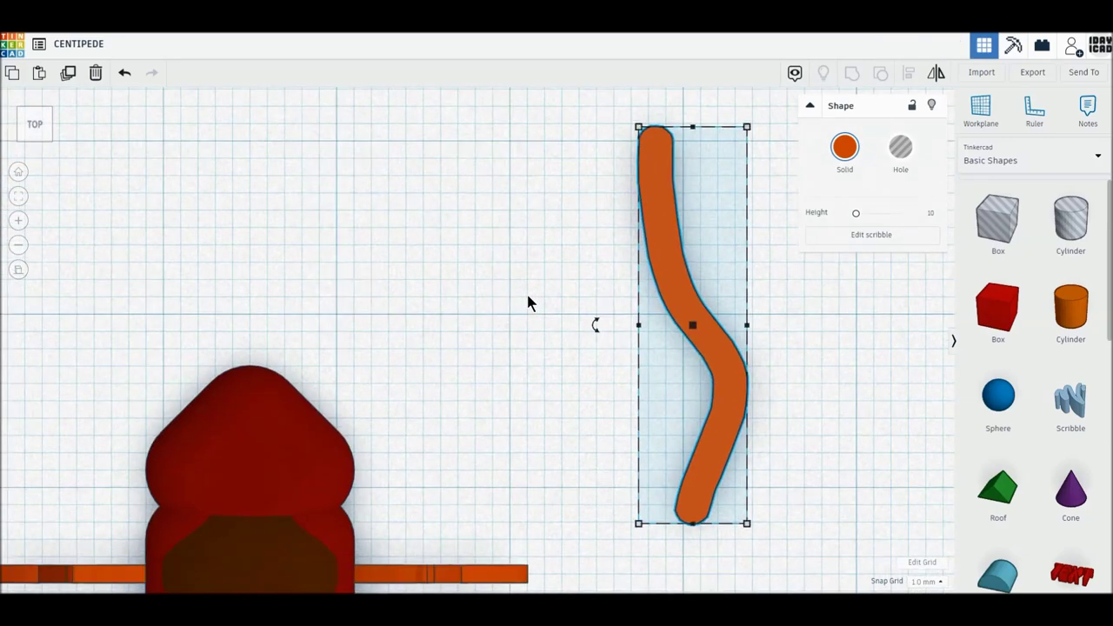
scroll(703, 479, "down", 2)
left_click_drag(686, 491, 374, 382)
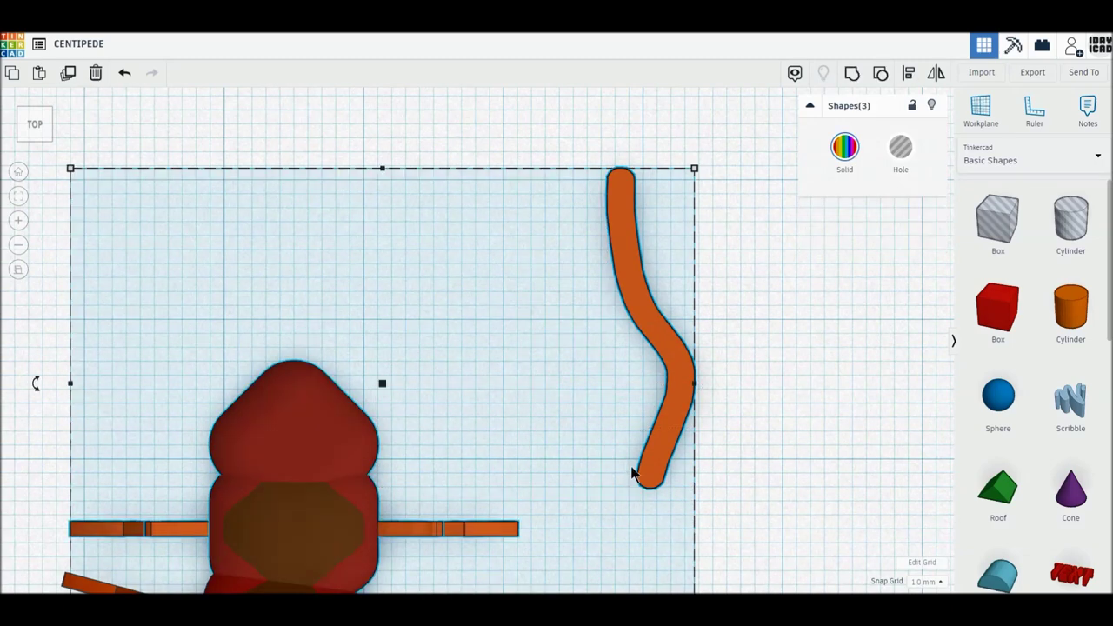
left_click(757, 477)
mouse_move(658, 477)
left_mouse_down()
mouse_move(425, 409)
mouse_move(346, 407)
left_mouse_up()
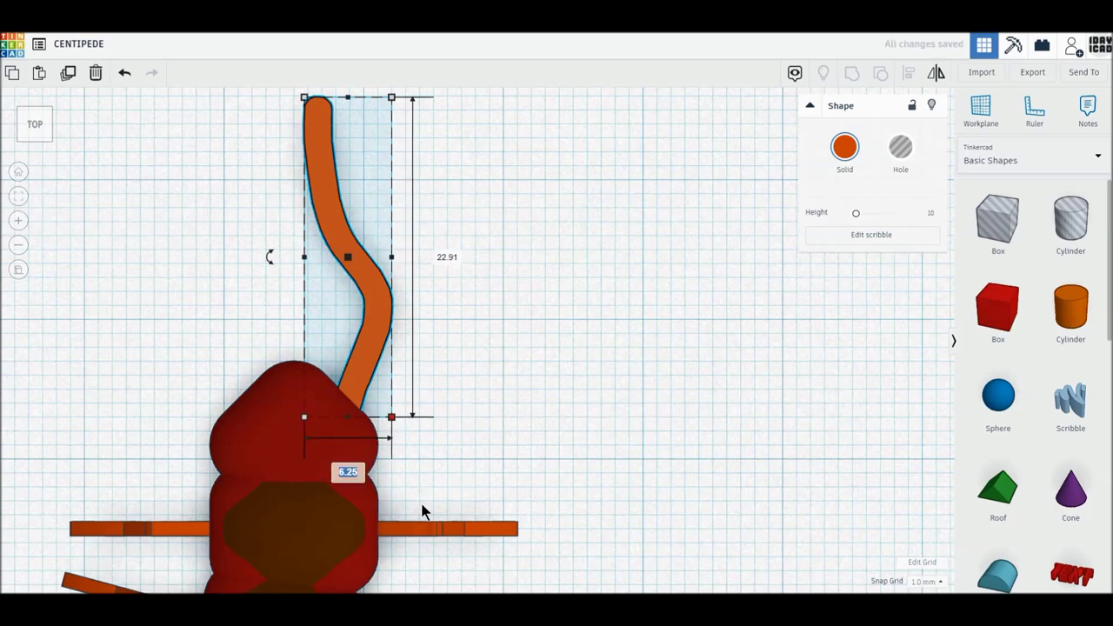
type("6")
Resize the scribble to 6 mm by 20 mm, seat it on the head, and duplicate it.
key("Return")
key("Tab")
type("20")
key("Return")
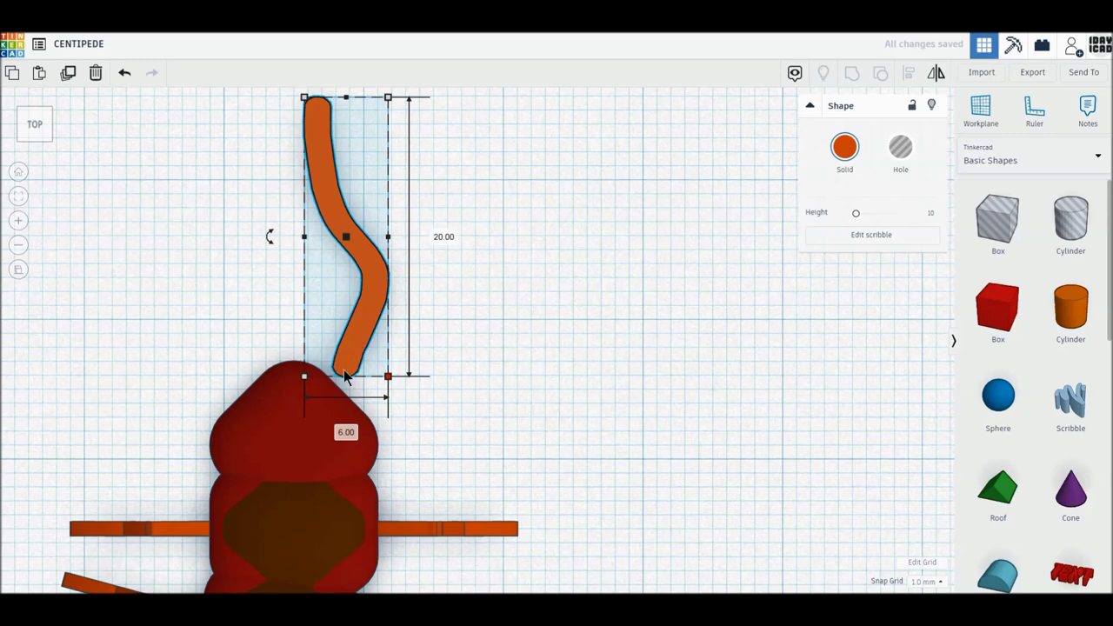
left_click_drag(345, 376, 355, 380)
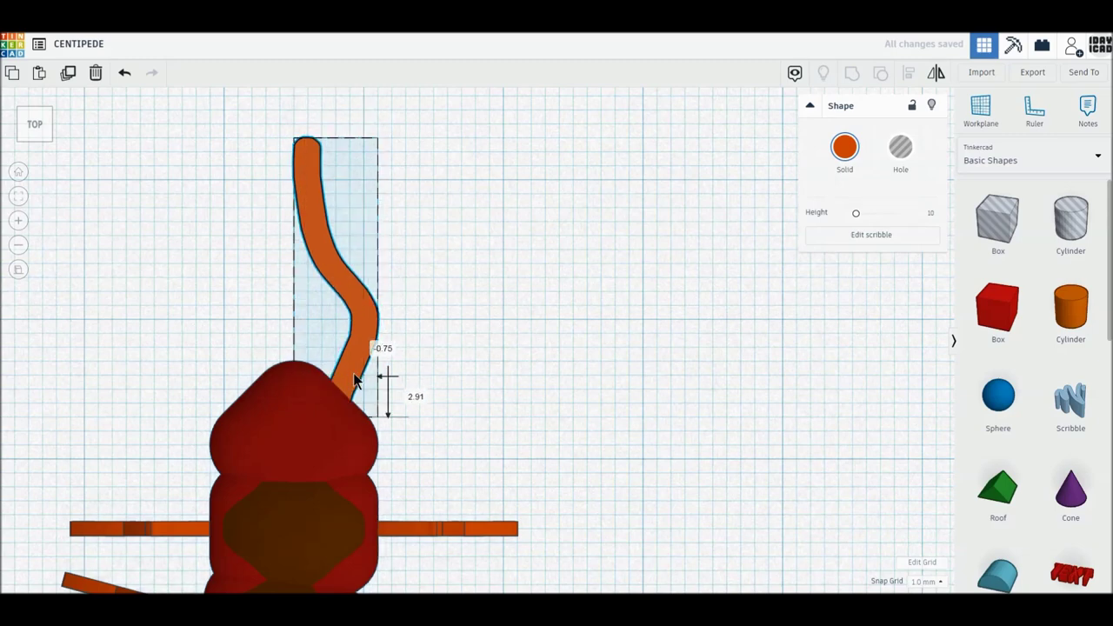
left_click_drag(355, 376, 357, 391)
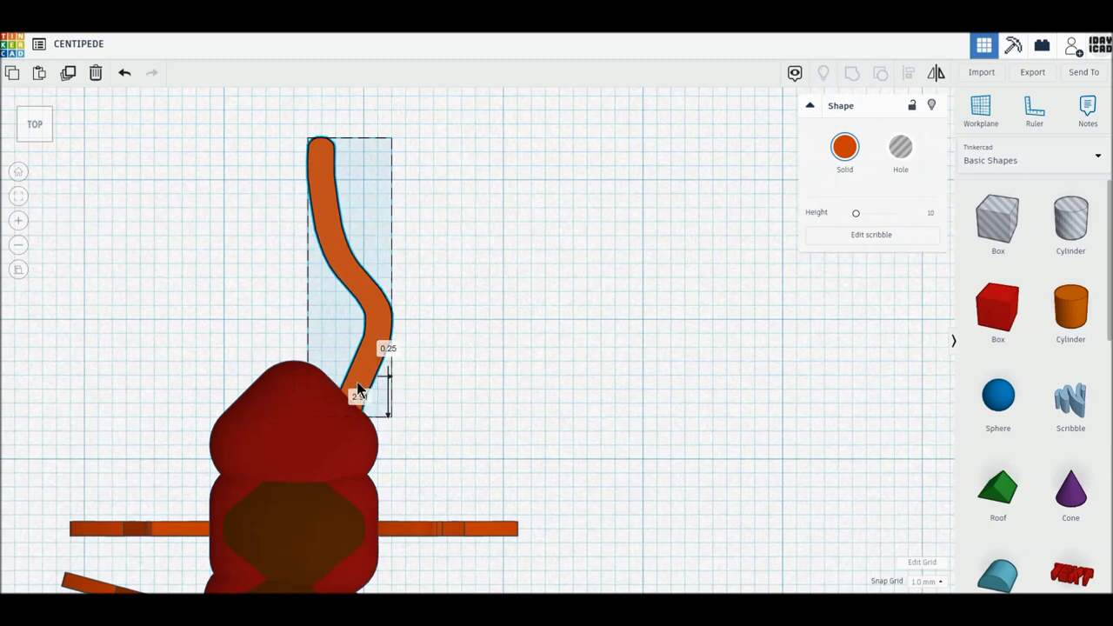
left_click(67, 74)
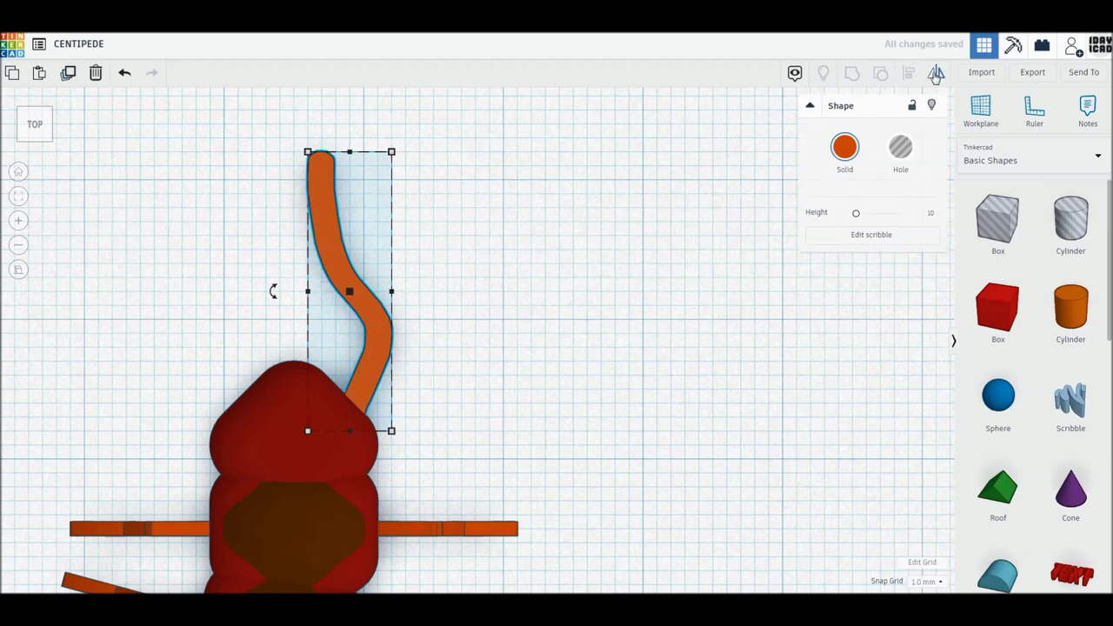
Mirror the copied antenna horizontally and move it 6 mm left, checking the pair's width.
left_click(935, 73)
left_click(363, 446)
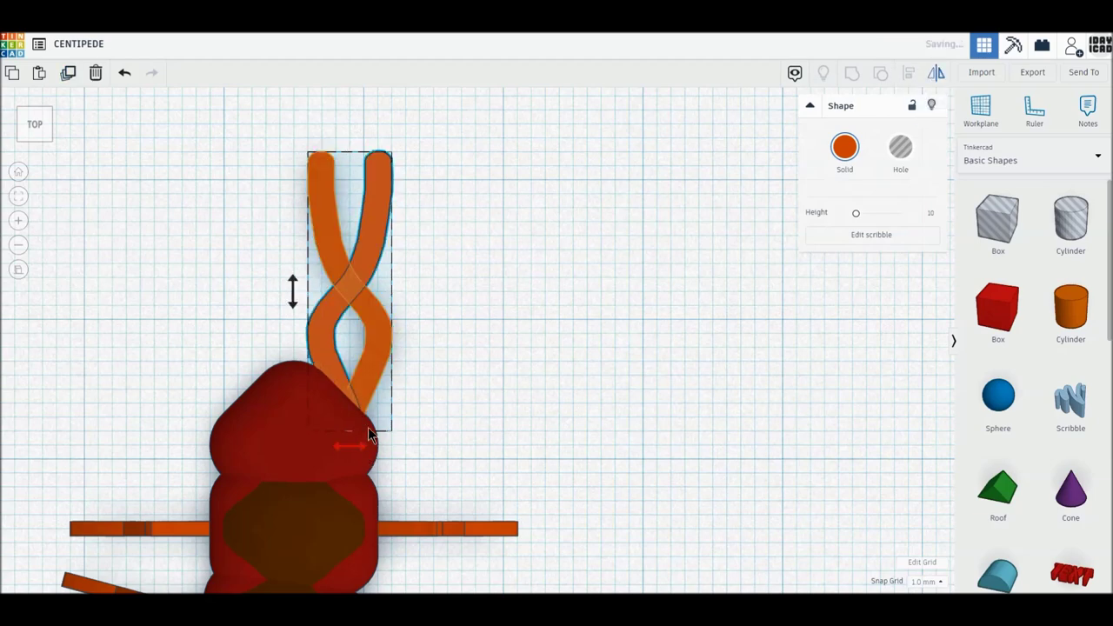
left_click_drag(368, 252, 283, 246)
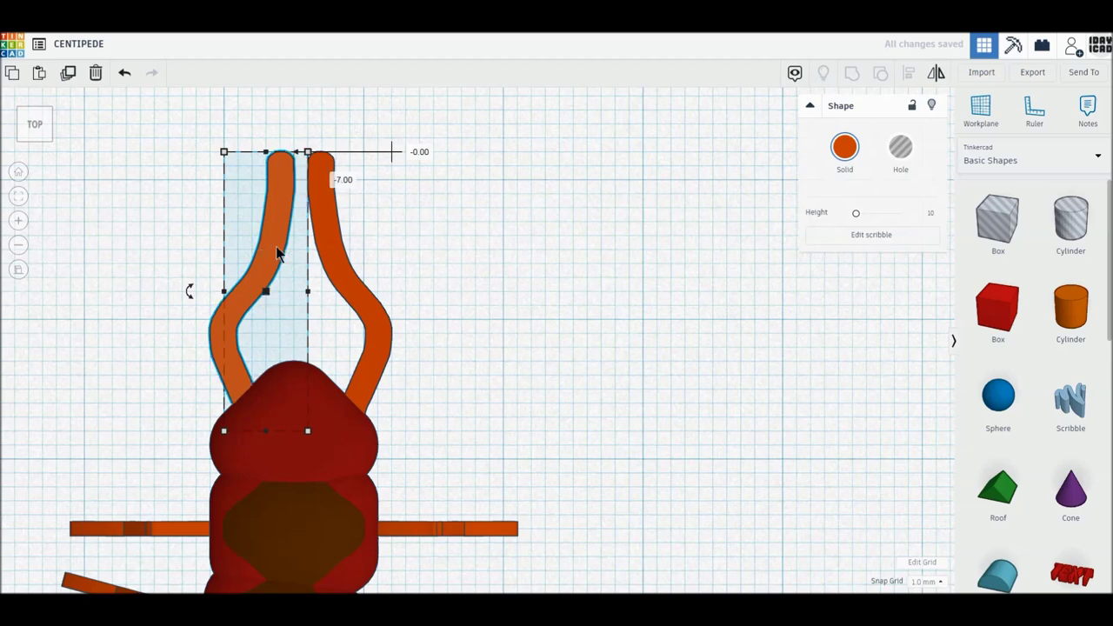
left_click(341, 222, "shift")
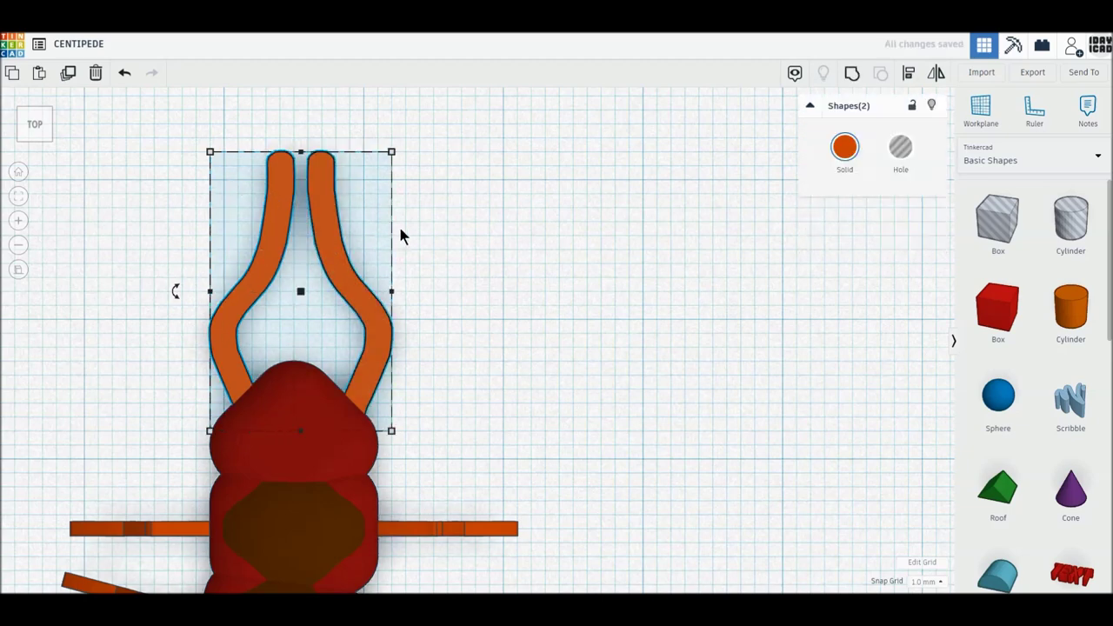
left_click(391, 292)
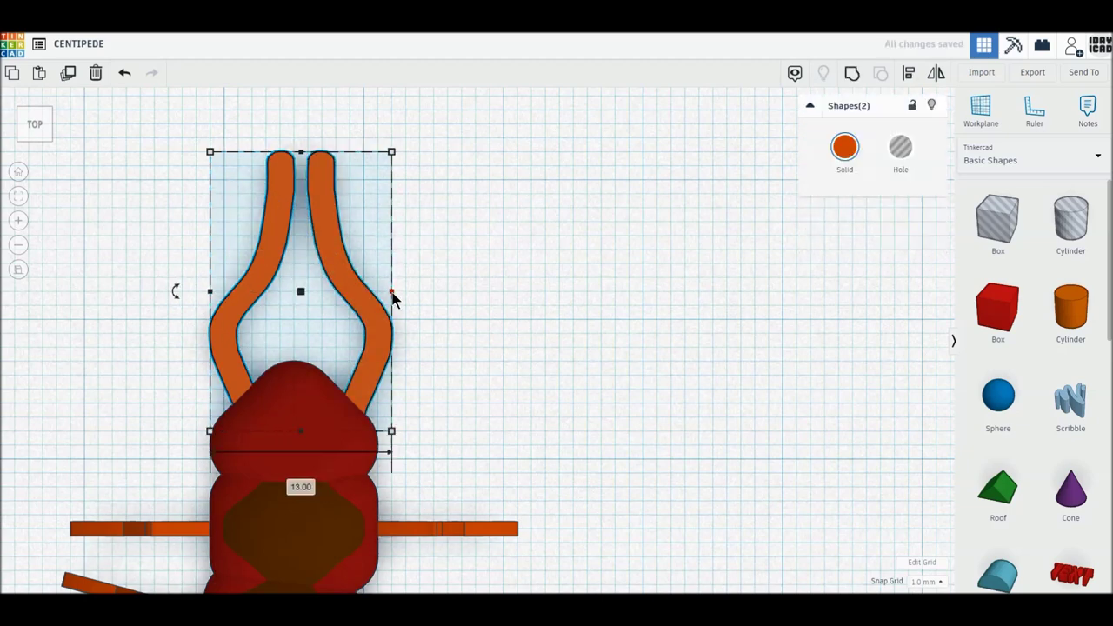
left_click(637, 427)
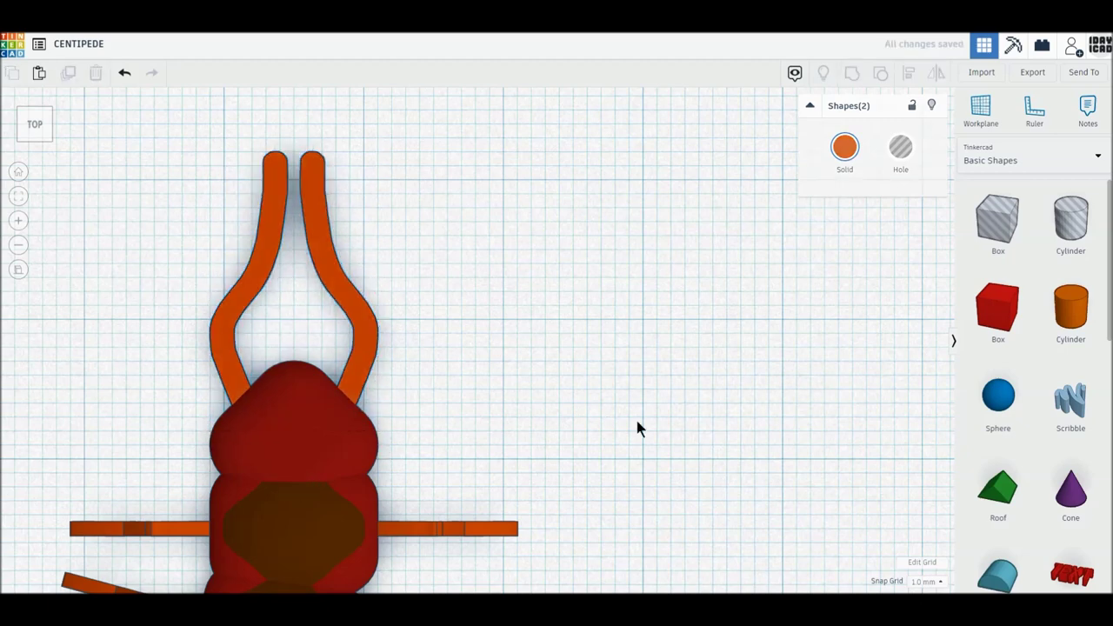
In Perspective Home view, select all 31 shapes, rotate them, and move them up-right.
scroll(367, 341, "down", 5)
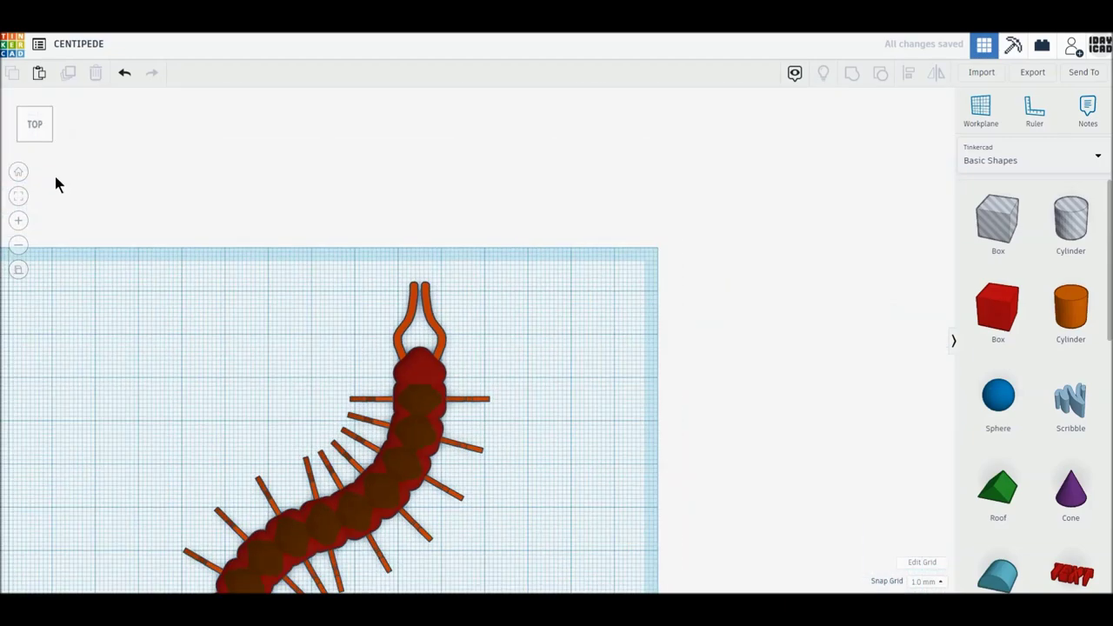
left_click(16, 274)
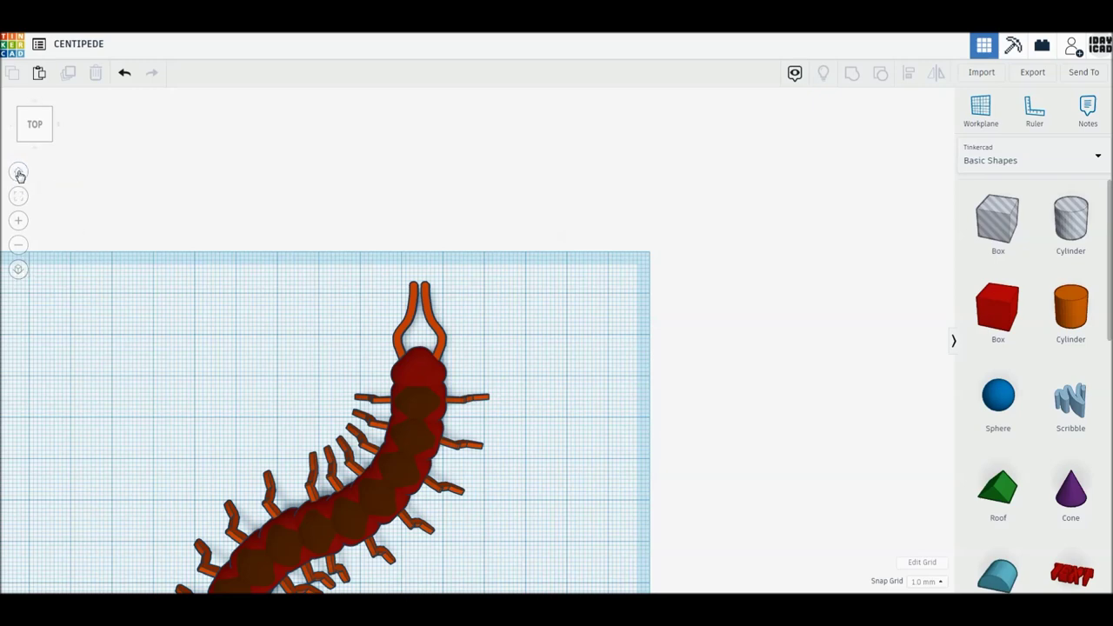
left_click(19, 175)
left_click_drag(178, 168, 674, 539)
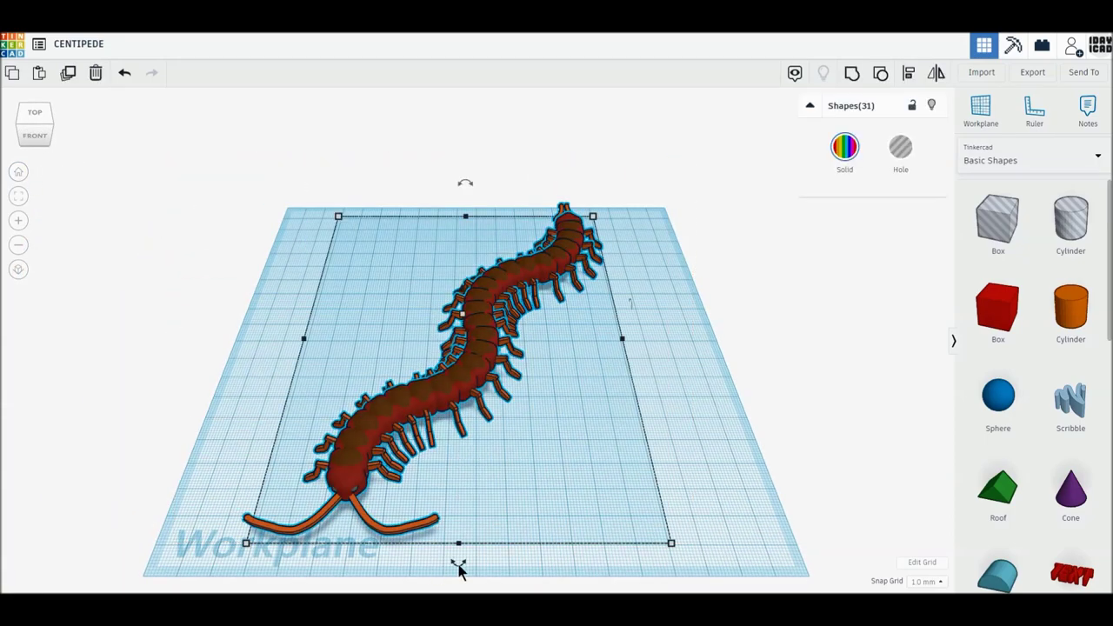
left_click_drag(458, 568, 349, 559)
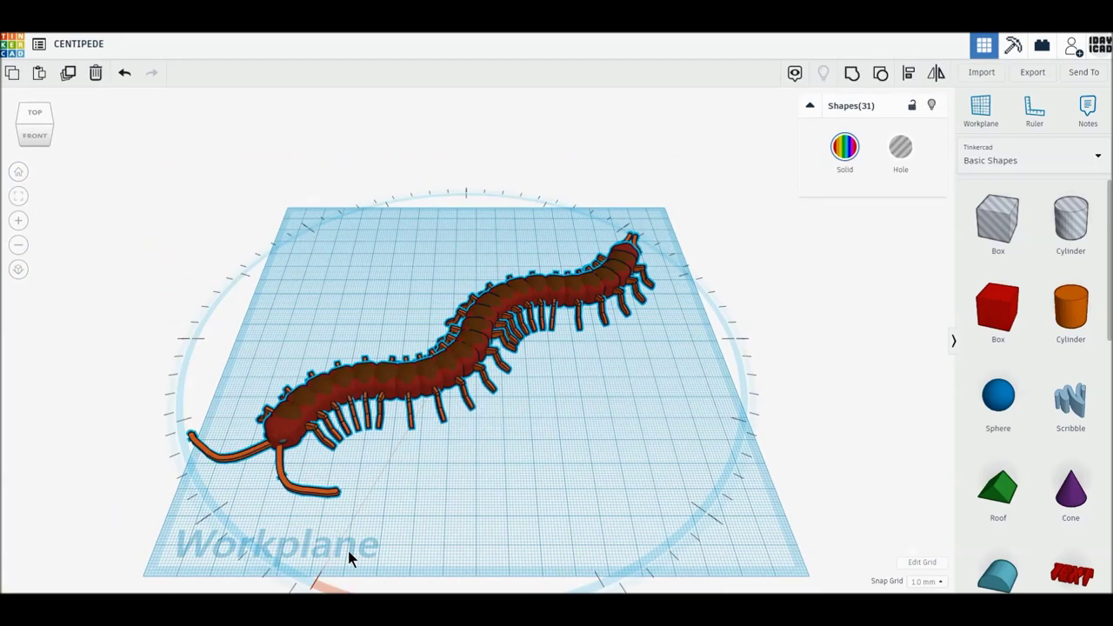
left_click_drag(414, 392, 464, 335)
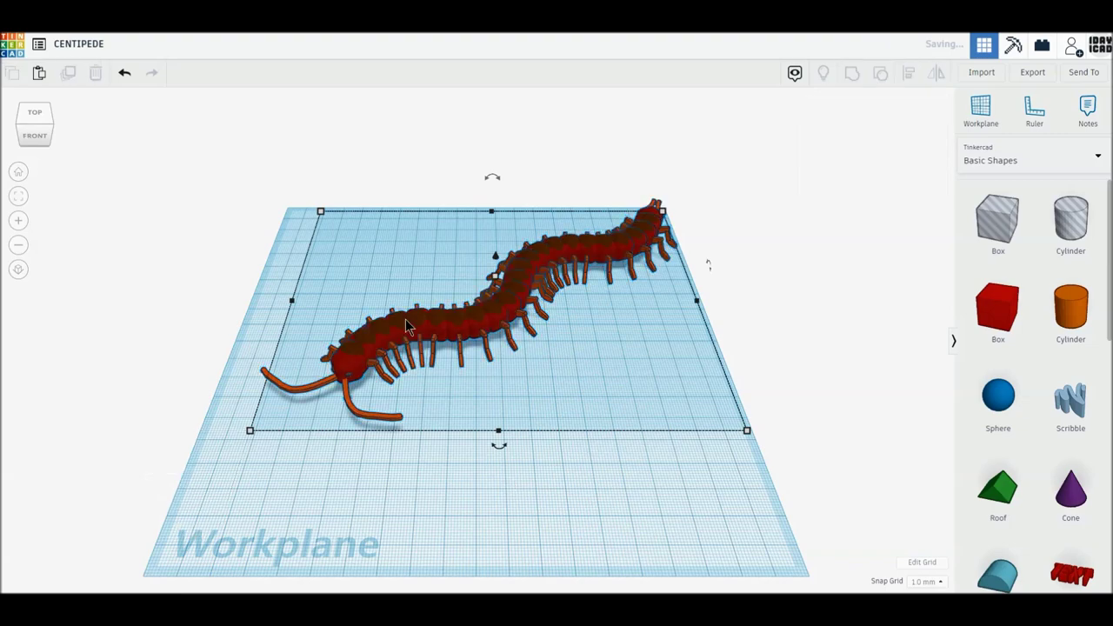
key("Escape")
scroll(409, 323, "down", 2)
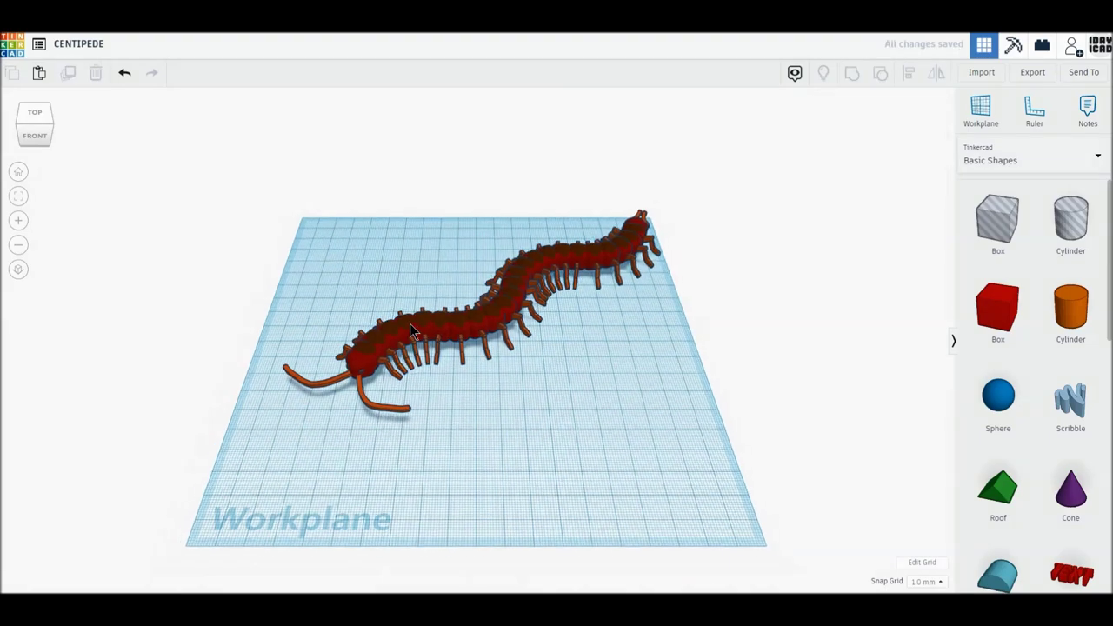
scroll(532, 406, "up", 2)
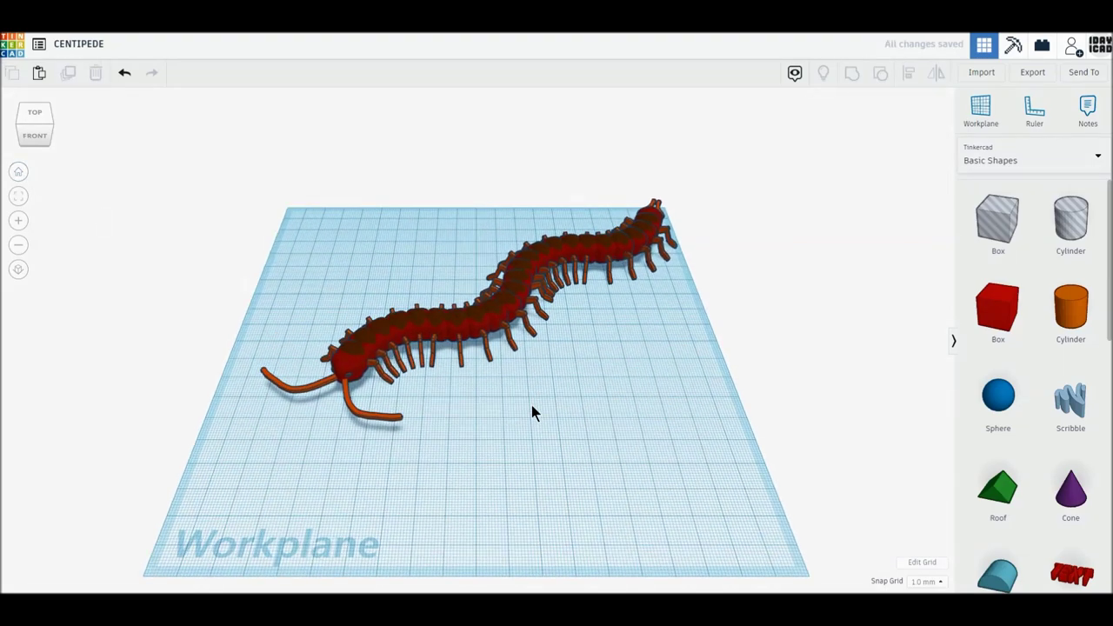
scroll(532, 406, "up", 1)
scroll(533, 406, "up", 1)
scroll(532, 406, "up", 1)
scroll(532, 406, "up", 2)
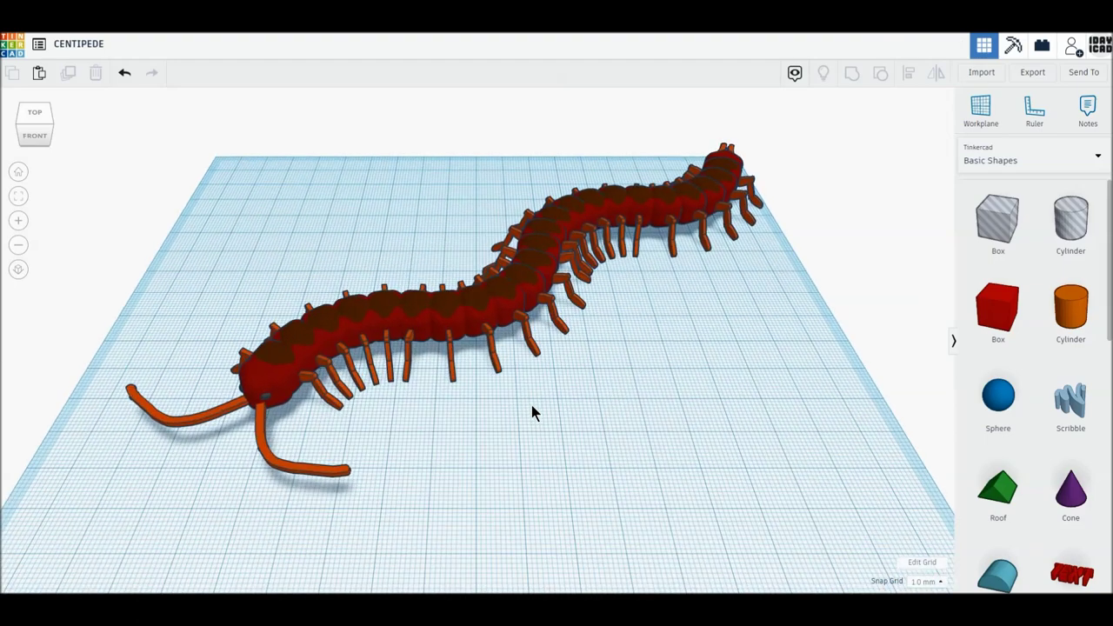